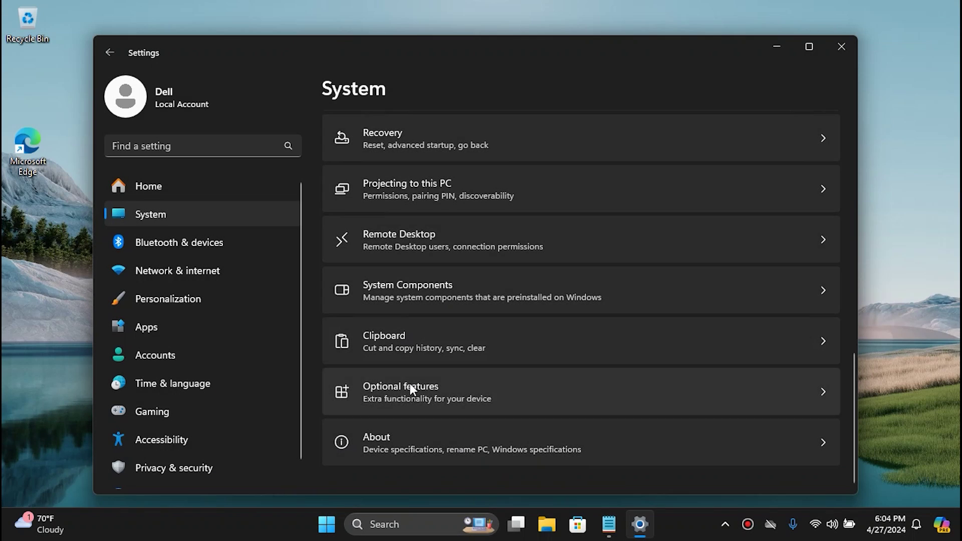
- Open the Optional features page and nudge the Settings window up slightly
left_click(409, 386)
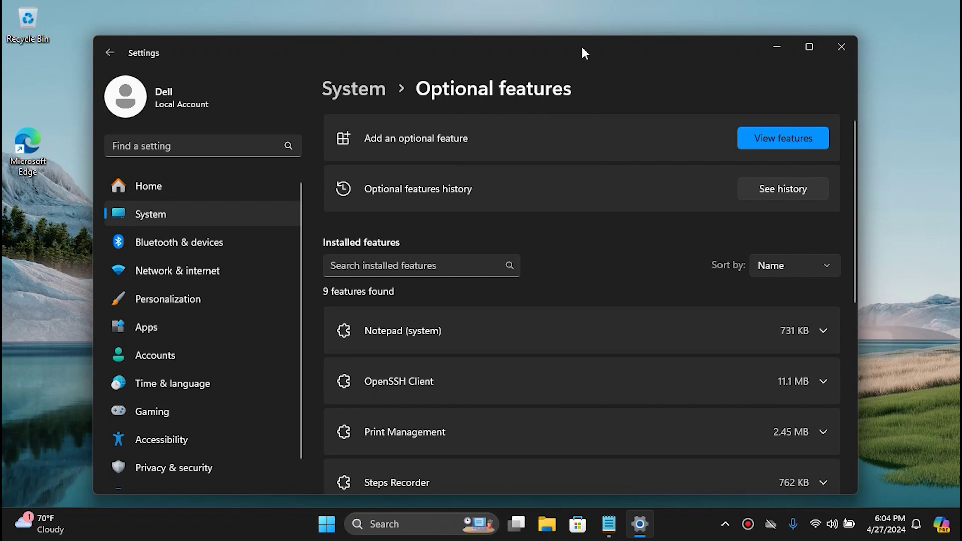
left_click_drag(580, 46, 576, 35)
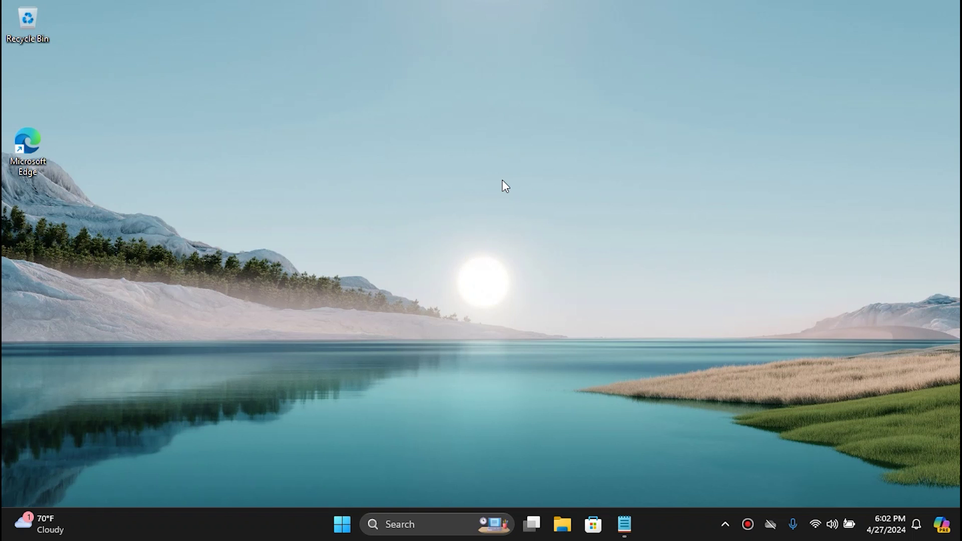
- Open Settings from the desktop's Personalize menu and go to System
right_click(471, 181)
left_click(516, 344)
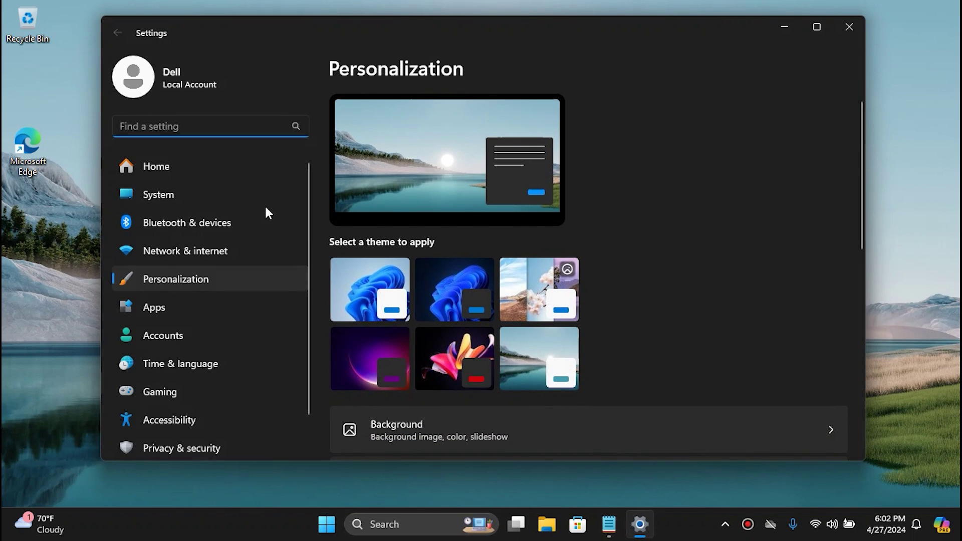
left_click(251, 196)
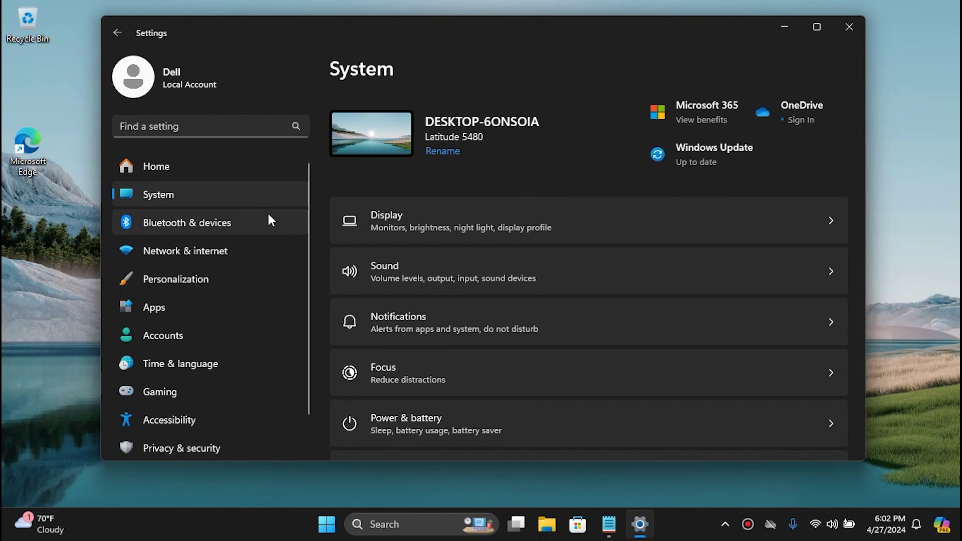
- Toggle Notifications on and back Off, then return to the System overview
left_click(368, 306)
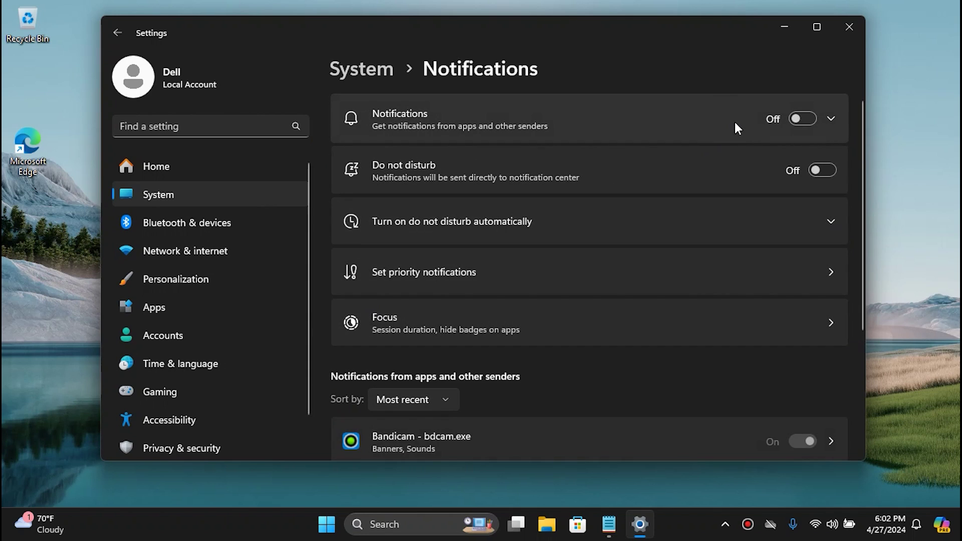
left_click(799, 120)
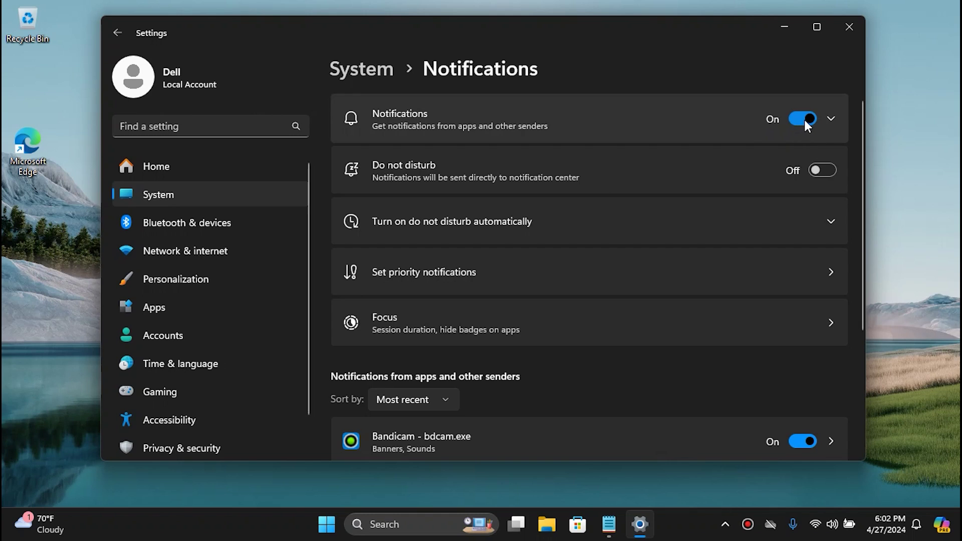
left_click(804, 120)
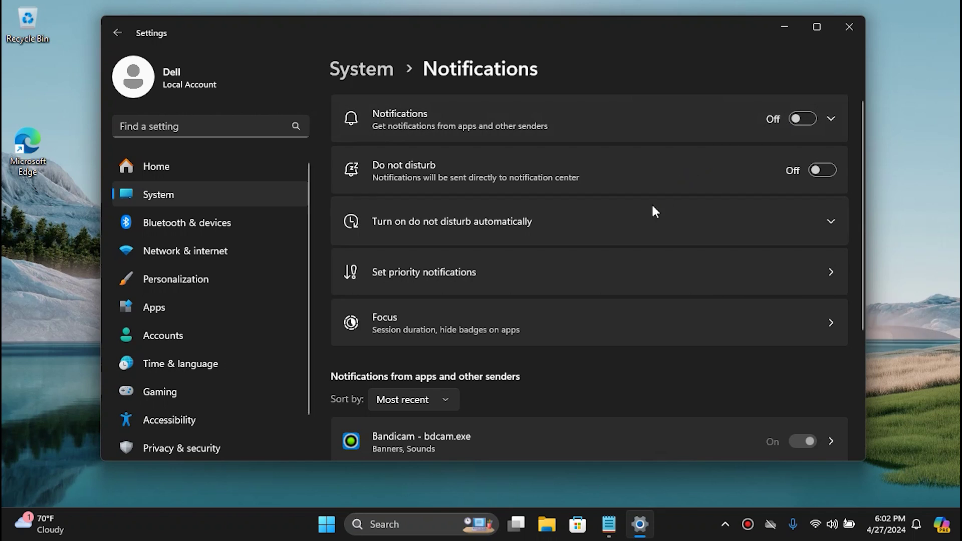
left_click(368, 72)
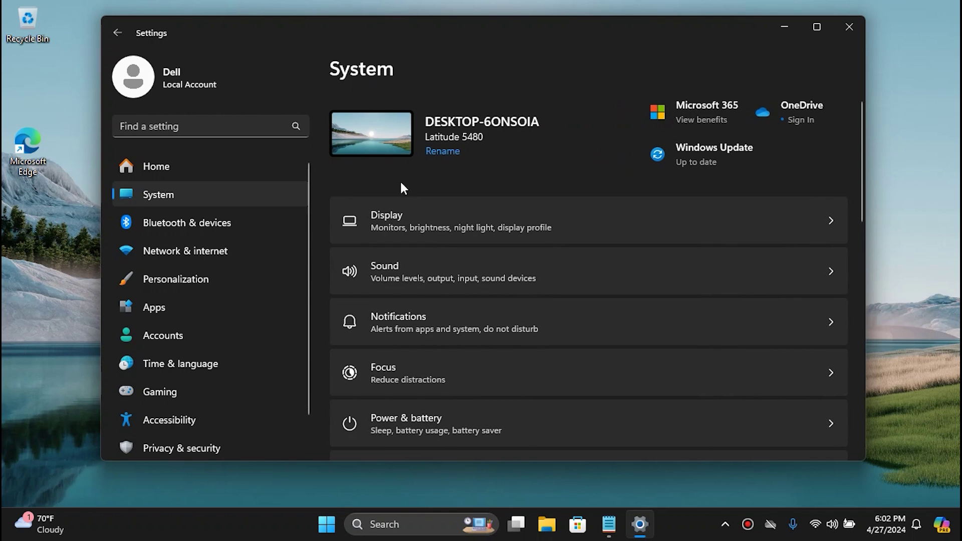
- Look over the Focus settings and go back to System
left_click(412, 360)
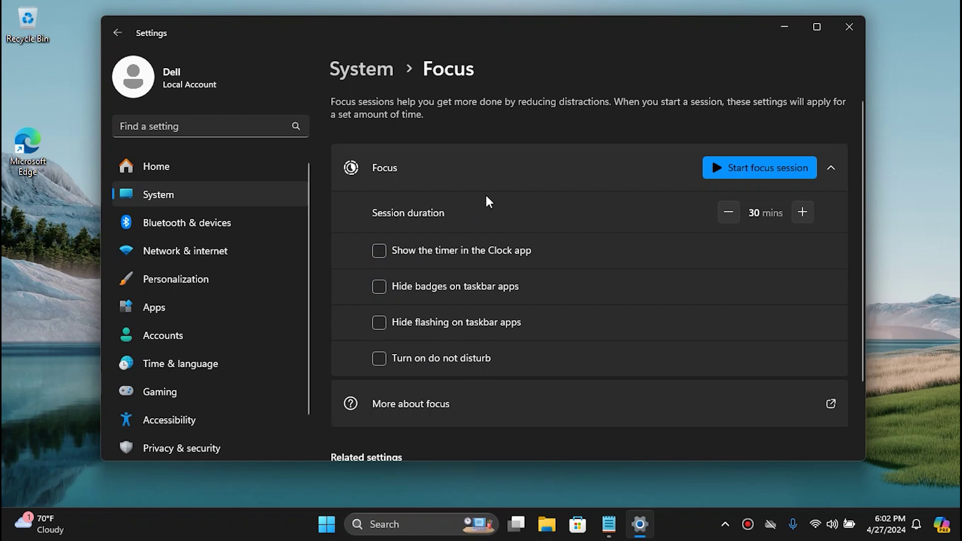
scroll(470, 266, "down", 3)
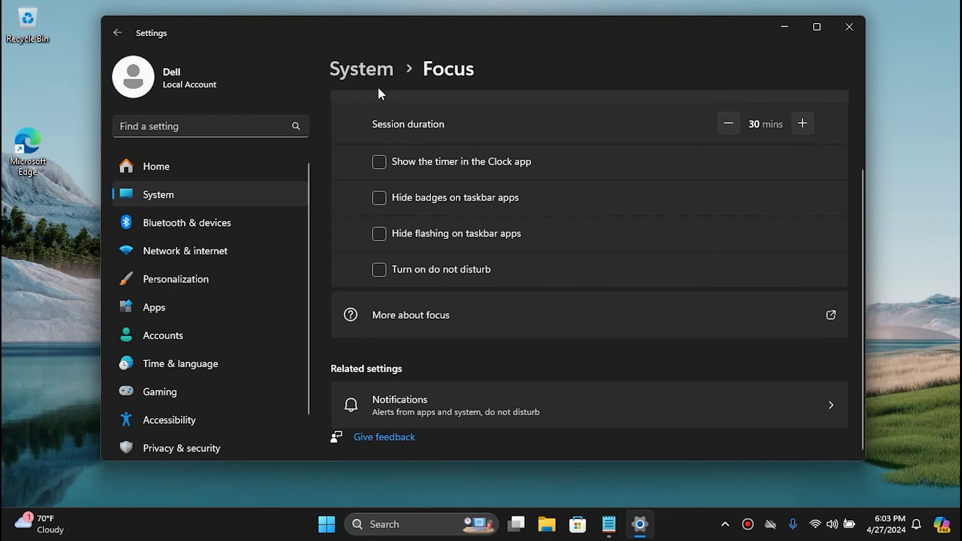
left_click(379, 88)
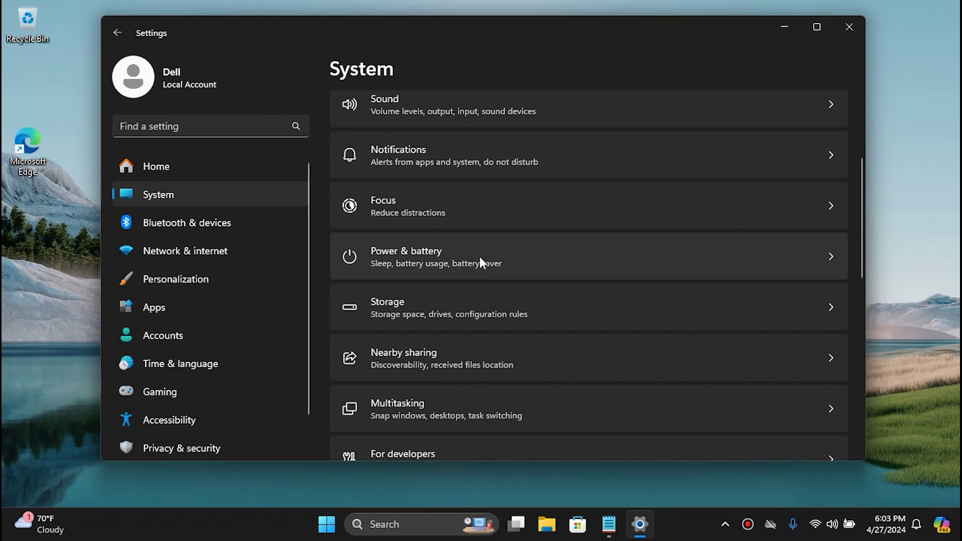
- In Power & battery, try Best performance, then set power mode back to Best power efficiency
left_click(620, 276)
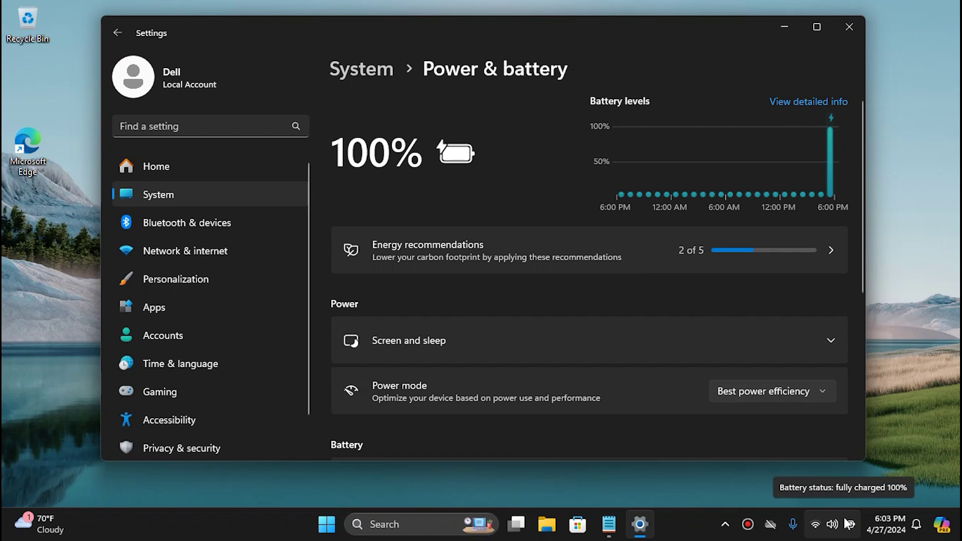
left_click(755, 391)
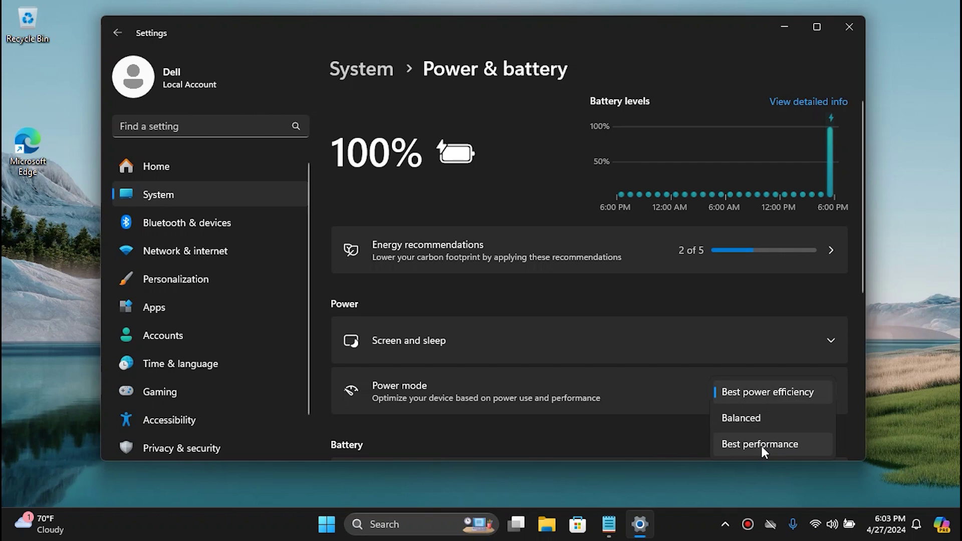
left_click(760, 444)
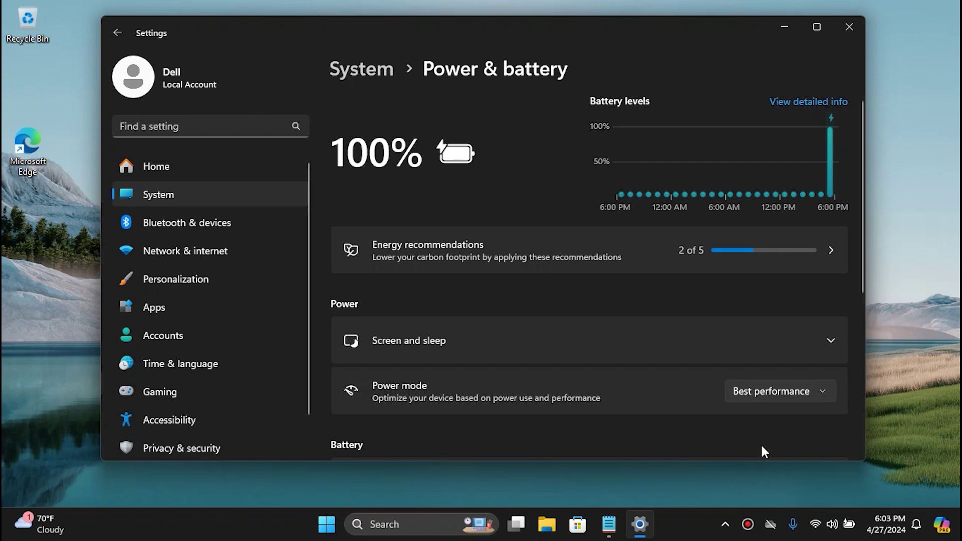
left_click(773, 393)
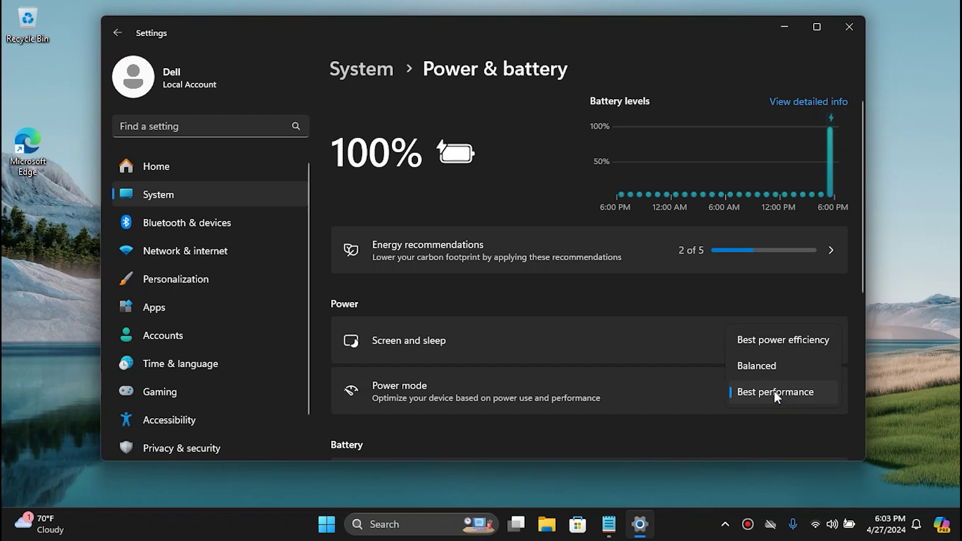
left_click(774, 344)
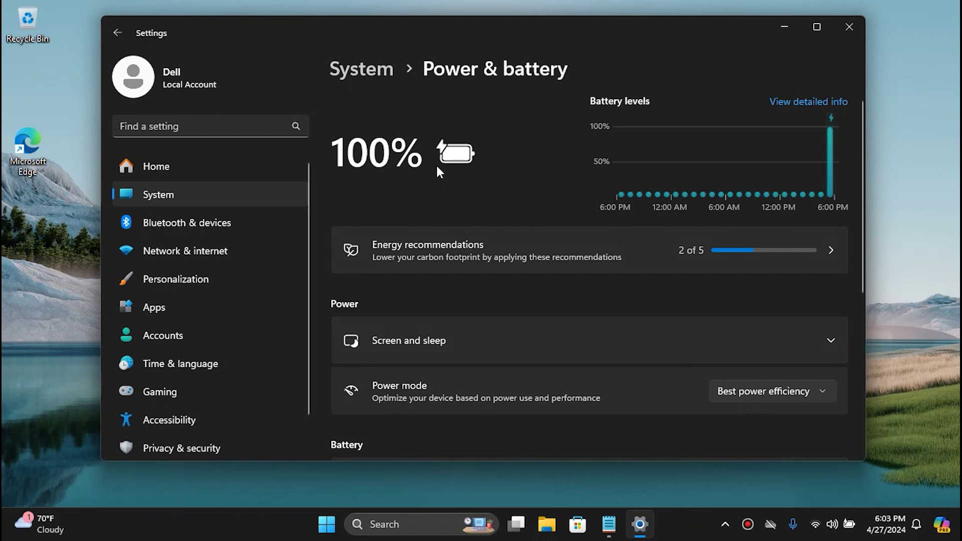
left_click(366, 71)
scroll(396, 236, "down", 6)
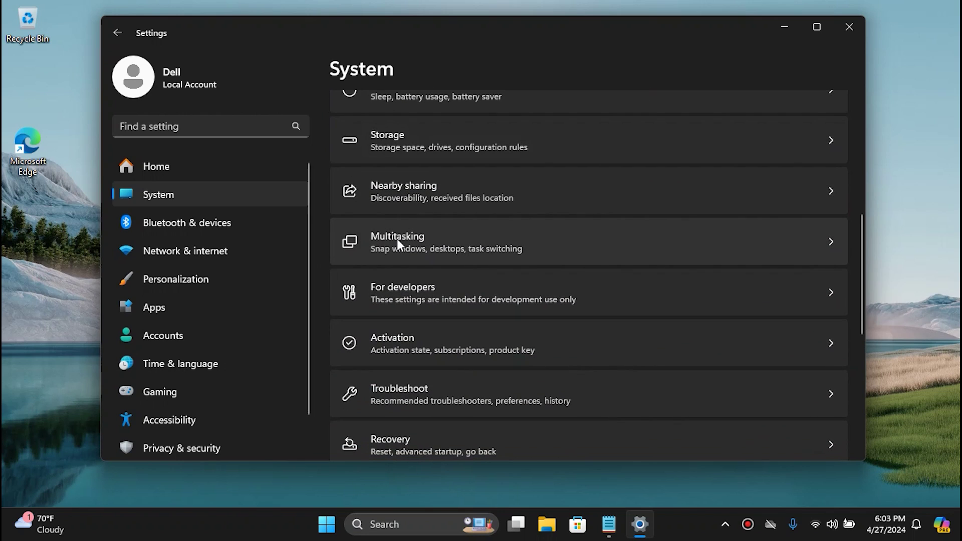
- Test snapping the Settings window to the right edge, then switch Snap windows Off in Multitasking
left_click(397, 239)
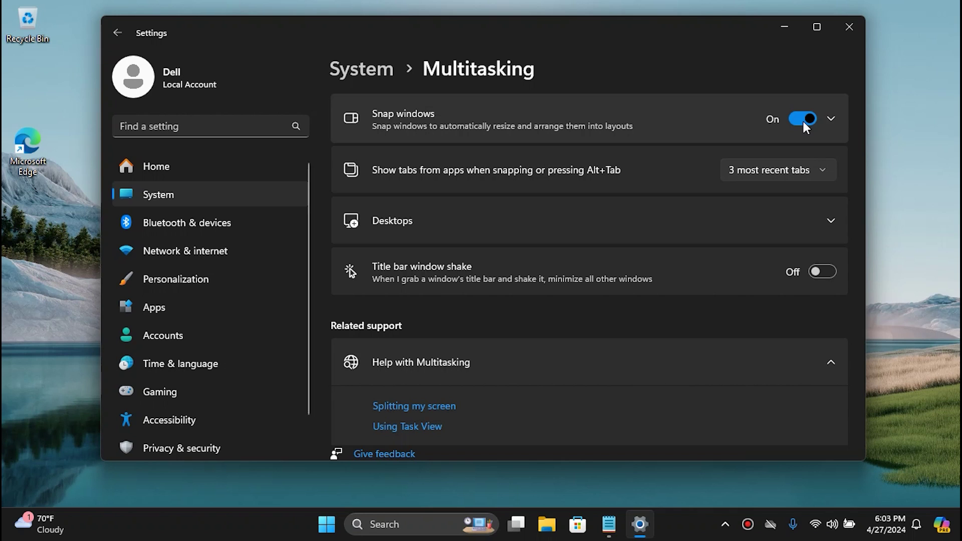
left_click_drag(545, 43, 426, 58)
left_click(682, 132)
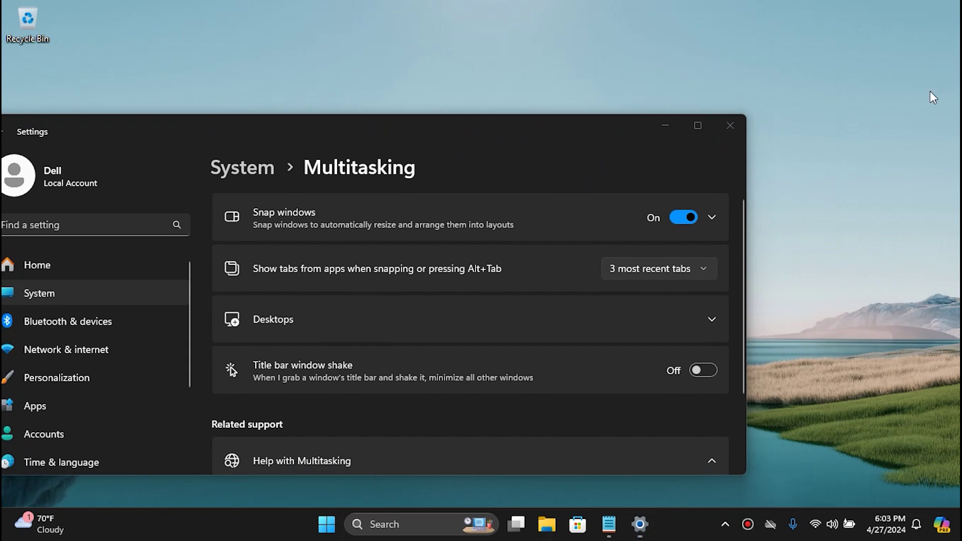
left_click_drag(521, 129, 959, 133)
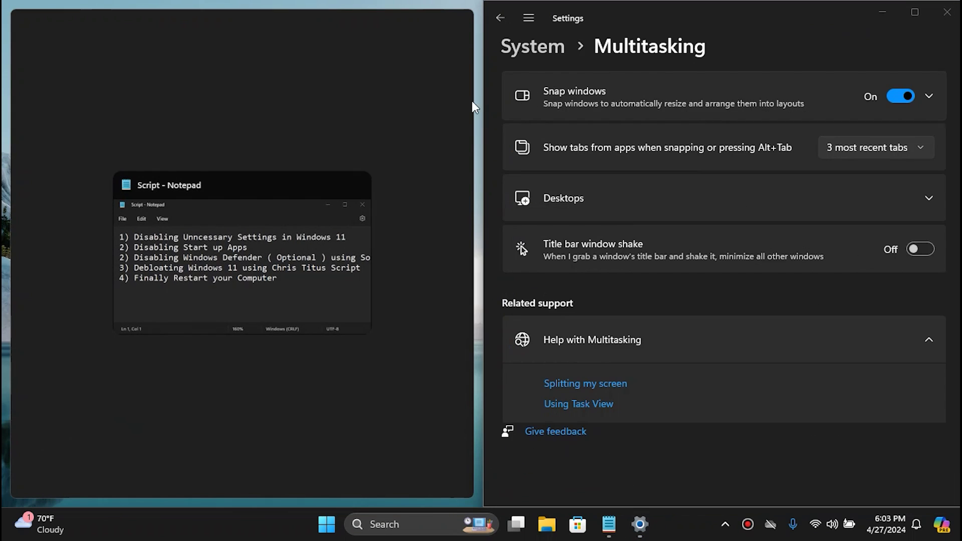
left_click_drag(674, 40, 278, 81)
left_click(802, 169)
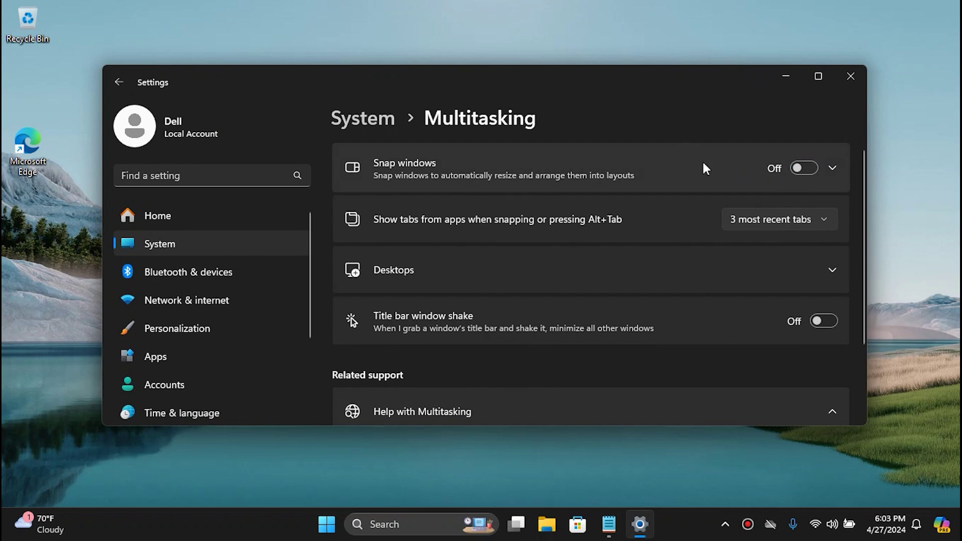
left_click(362, 118)
- Open the Optional features page and browse the installed features list
scroll(494, 379, "down", 4)
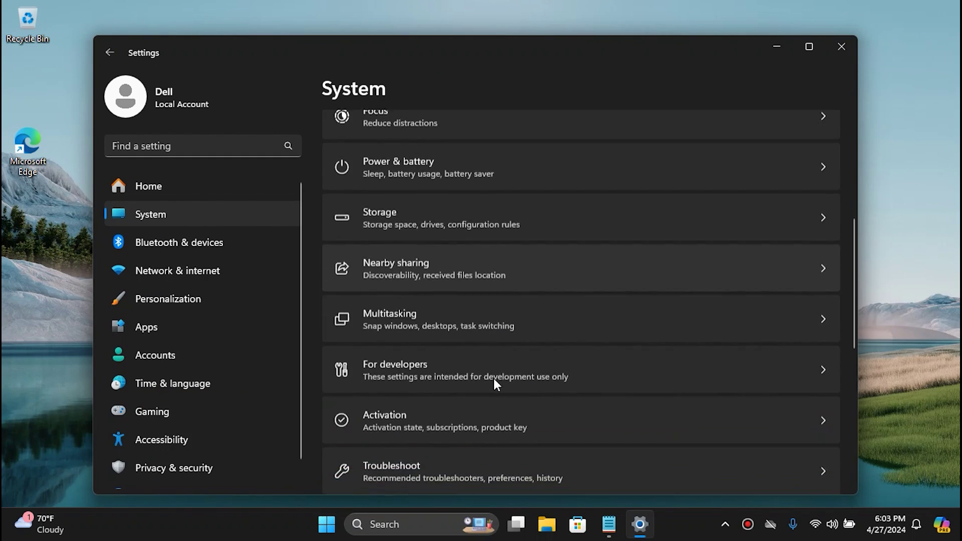
scroll(475, 344, "down", 2)
scroll(474, 343, "down", 3)
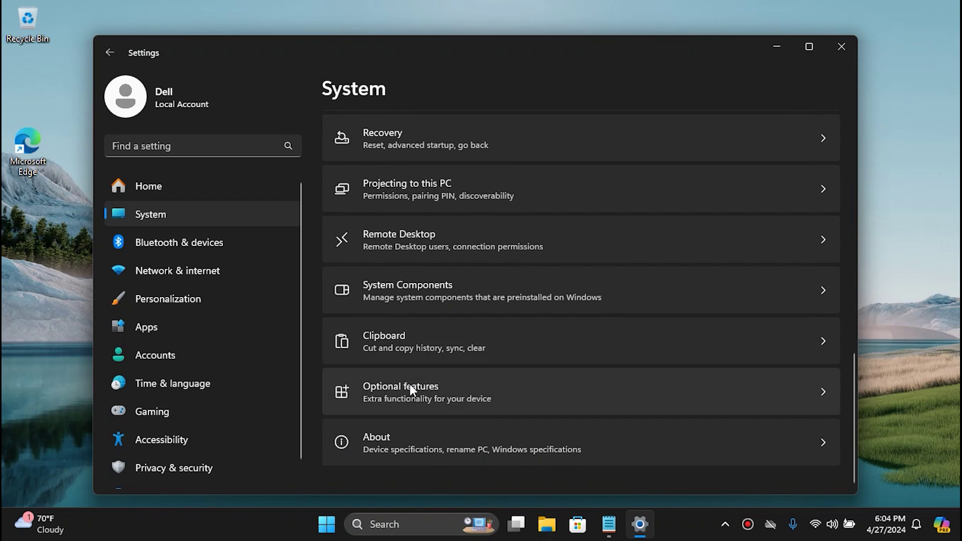
left_click(410, 383)
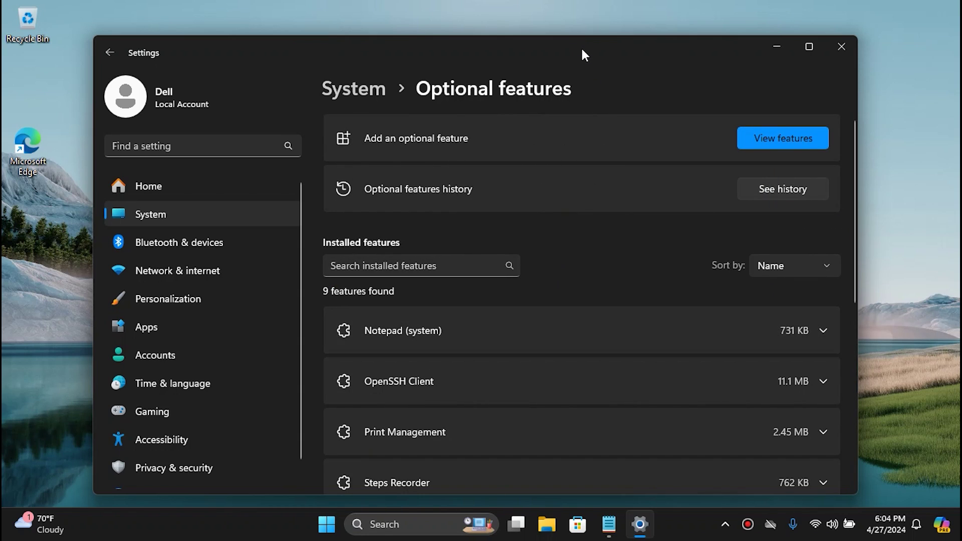
left_click_drag(582, 48, 576, 35)
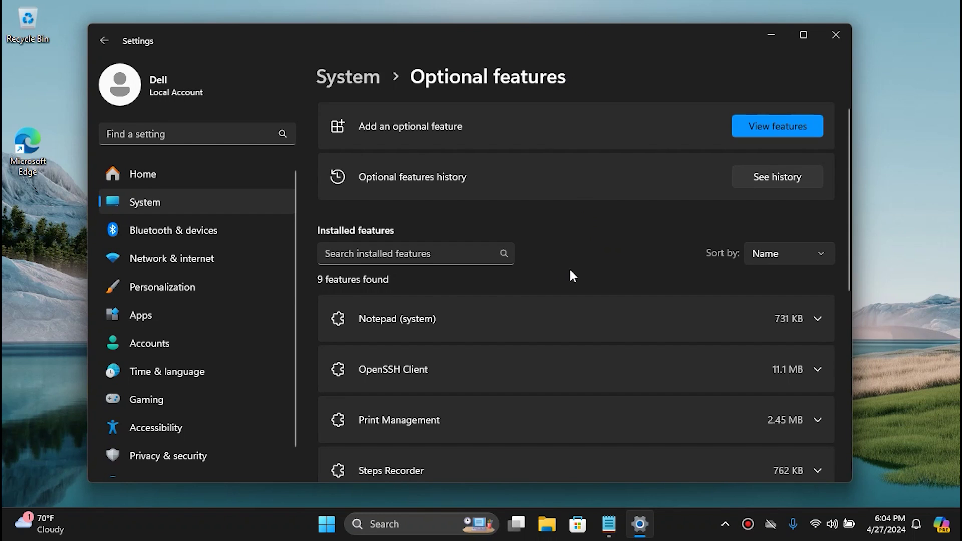
scroll(568, 275, "down", 1)
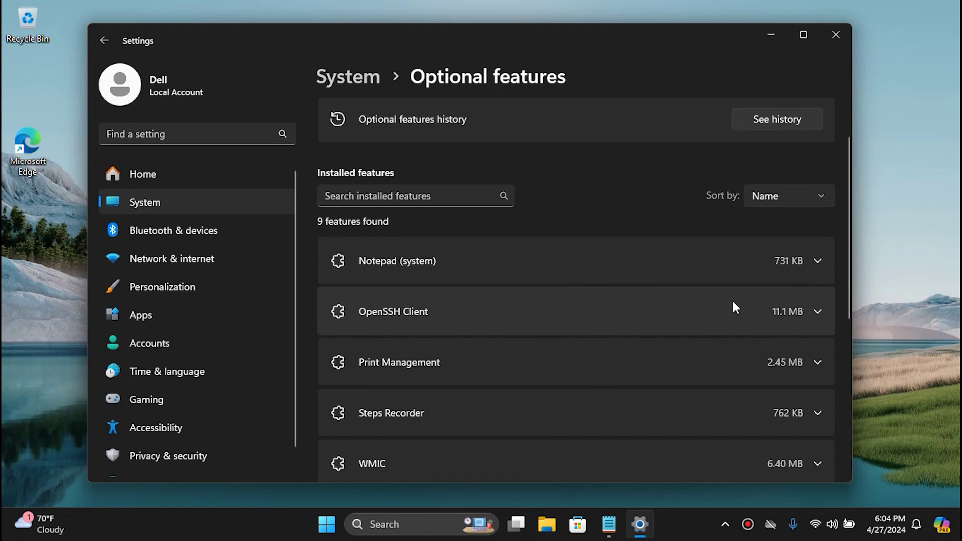
scroll(731, 303, "down", 3)
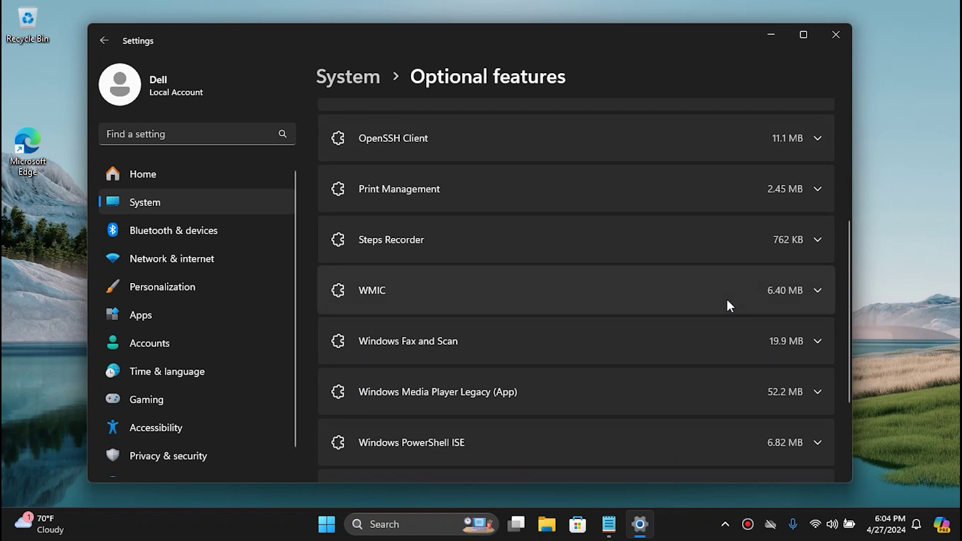
scroll(727, 301, "up", 2)
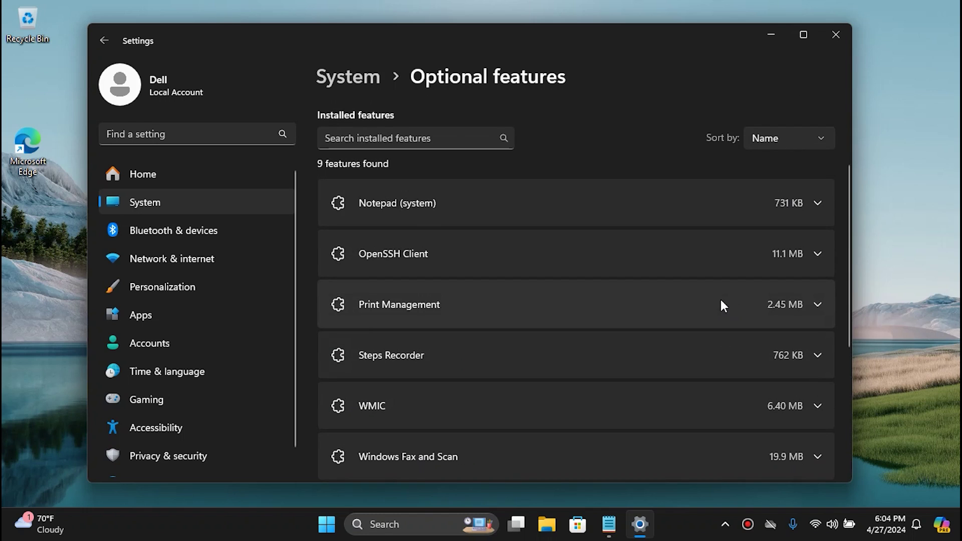
- Uninstall OpenSSH Client and Print Management, and expand the WMIC and WordPad entries
left_click(807, 258)
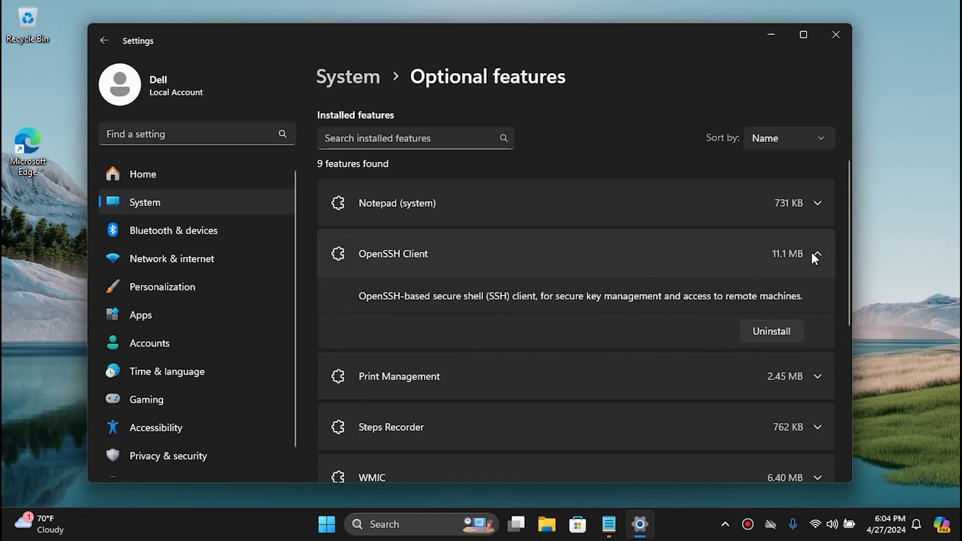
left_click(778, 328)
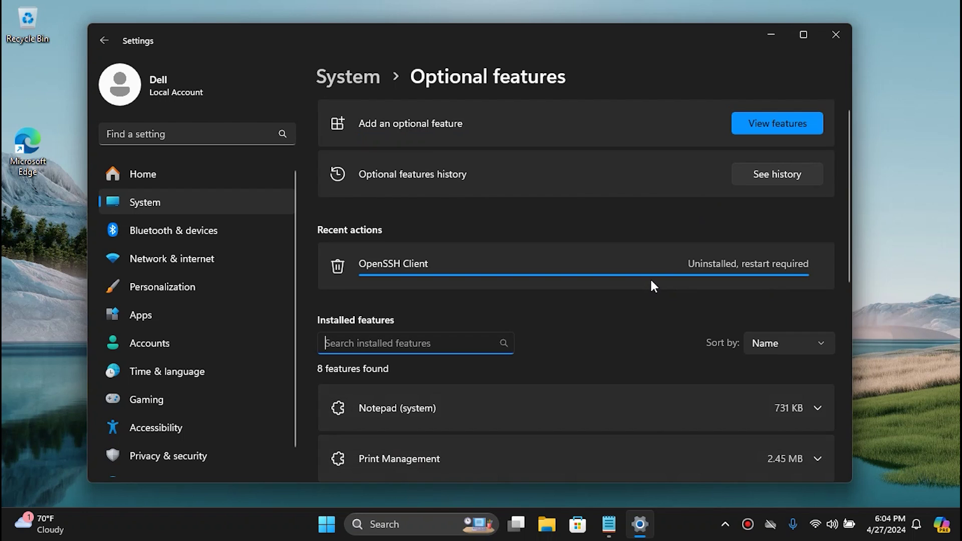
scroll(652, 289, "down", 2)
left_click(565, 288)
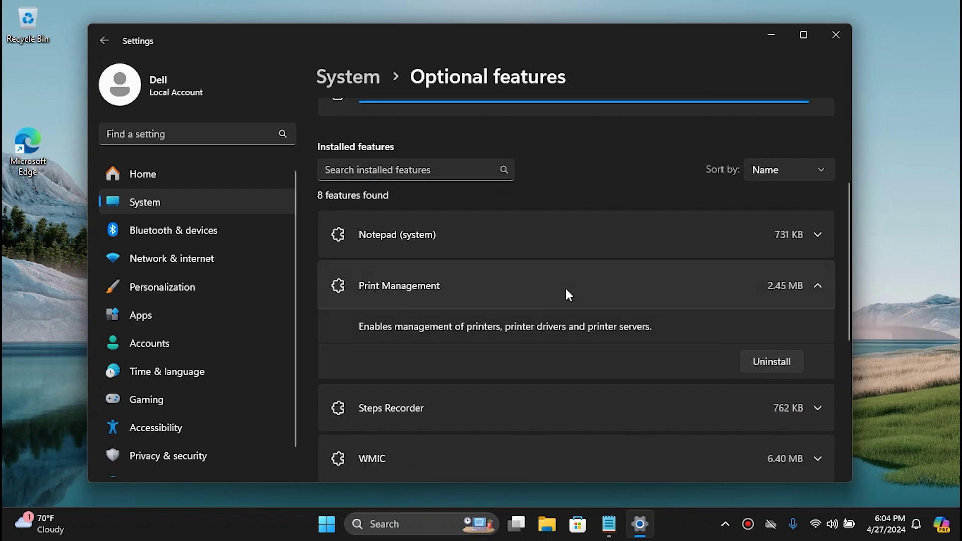
left_click(777, 361)
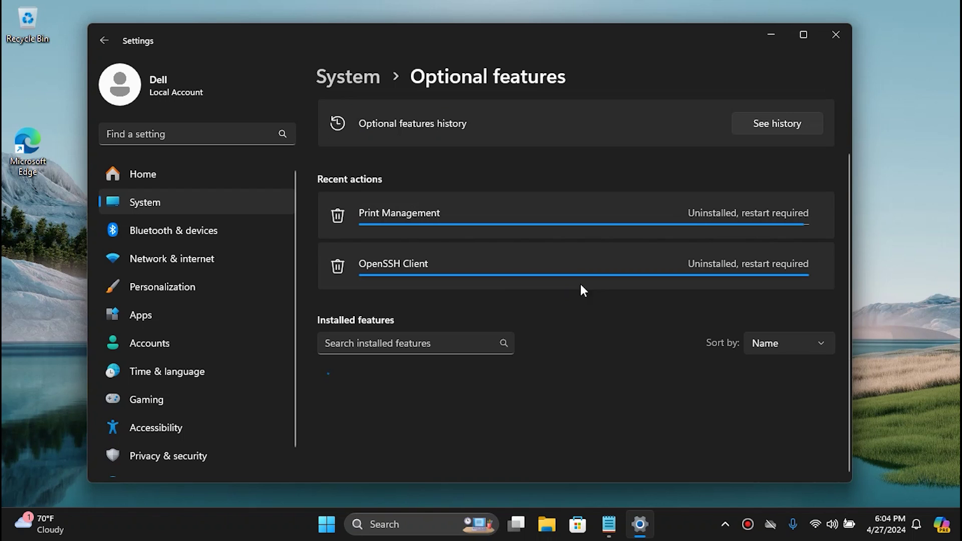
scroll(584, 290, "down", 4)
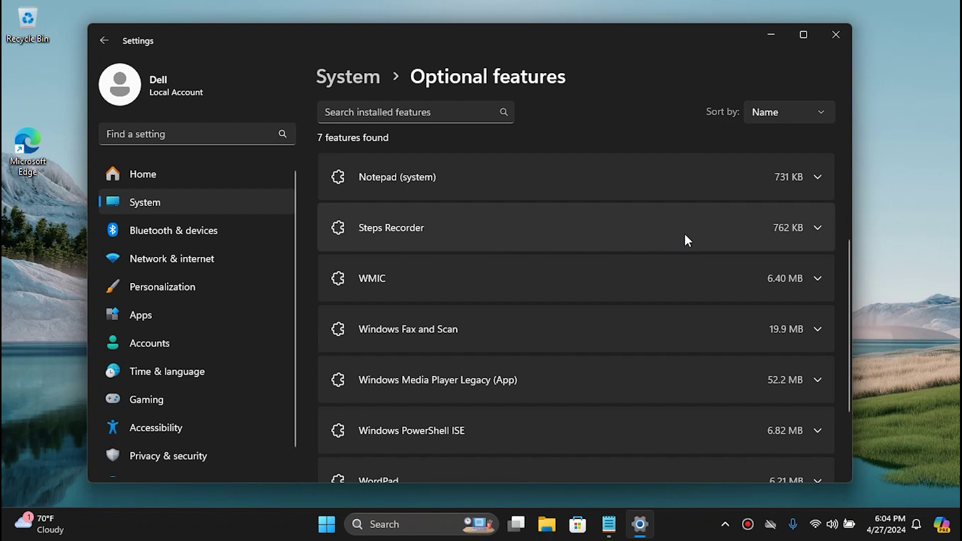
left_click(653, 292)
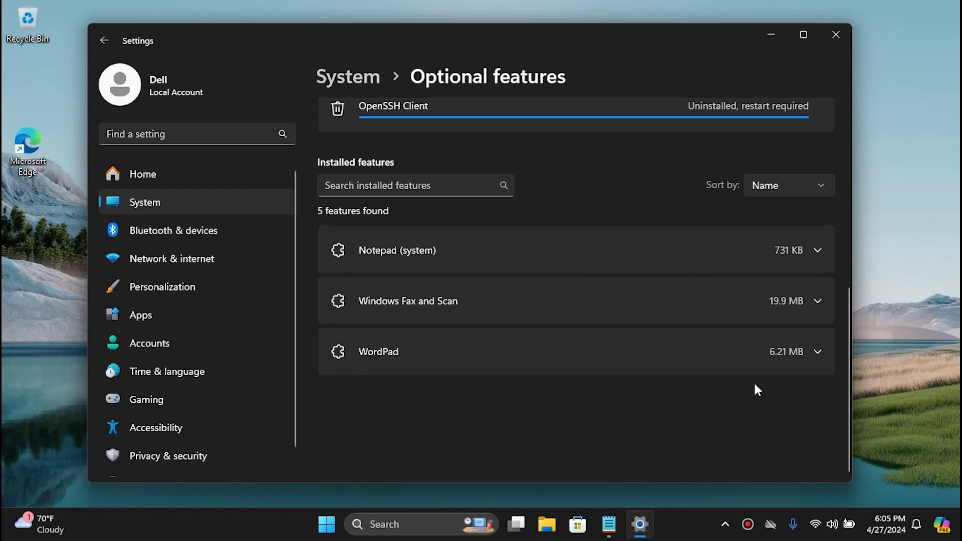
left_click(741, 363)
scroll(654, 379, "up", 3)
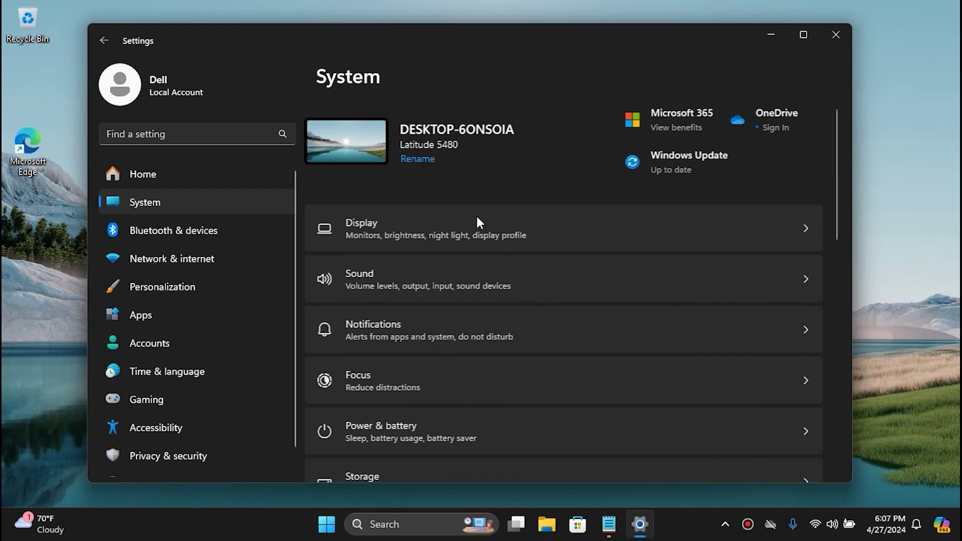
- Turn Bluetooth Off in Bluetooth & devices
scroll(497, 227, "down", 5)
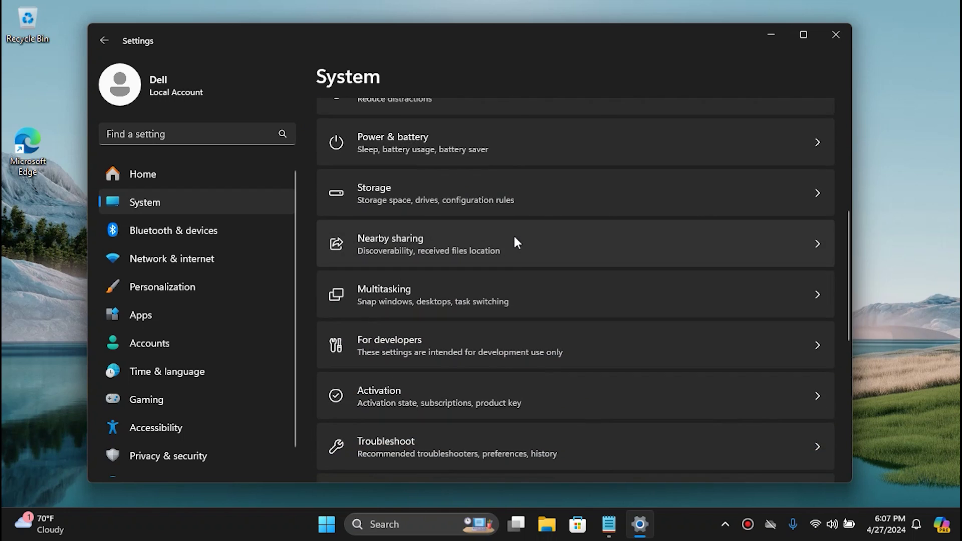
scroll(516, 242, "down", 2)
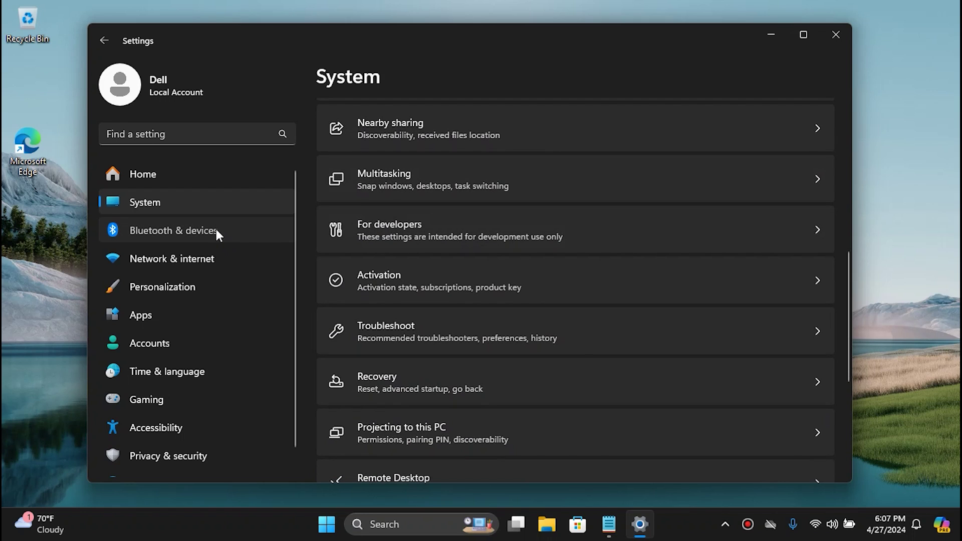
left_click(215, 229)
scroll(560, 239, "down", 2)
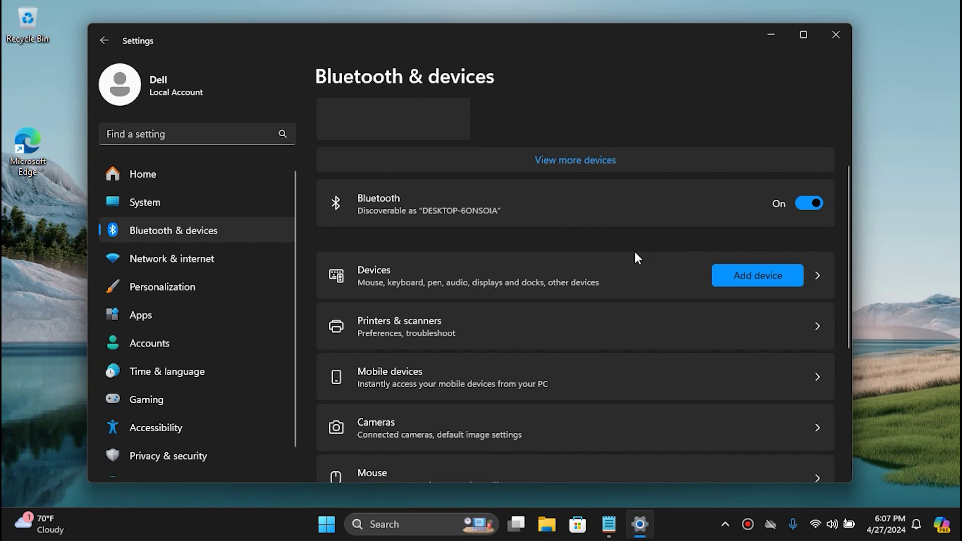
left_click(813, 203)
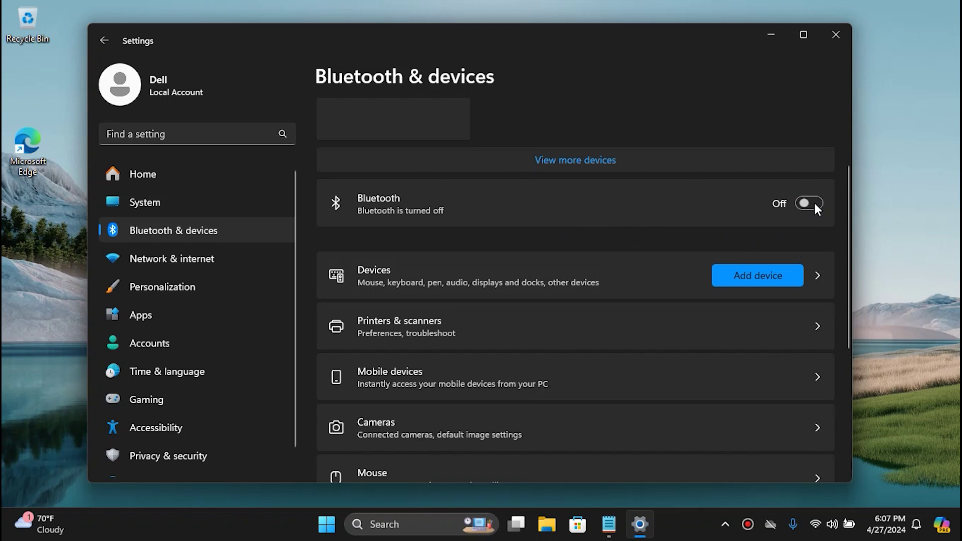
- Remove the Fax printer from Printers & scanners
scroll(543, 278, "down", 2)
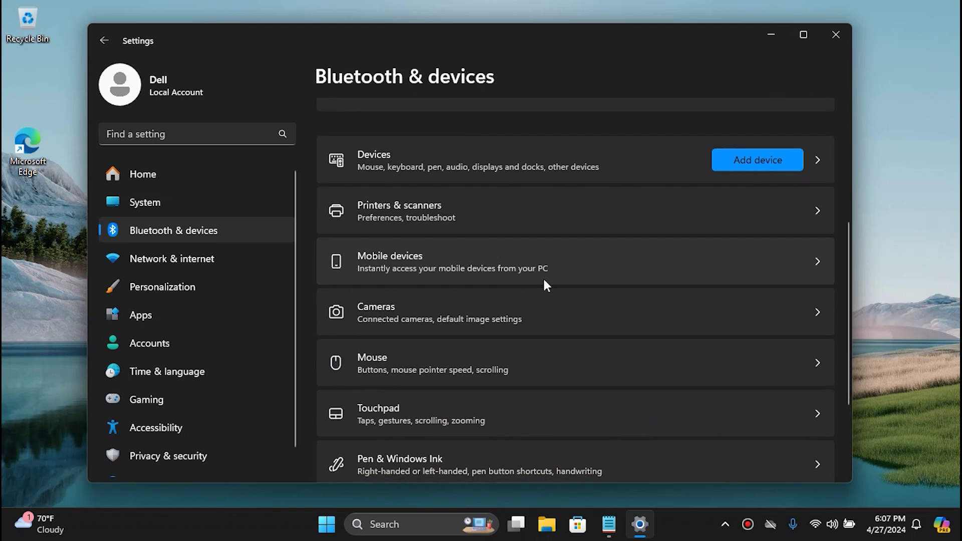
left_click(465, 223)
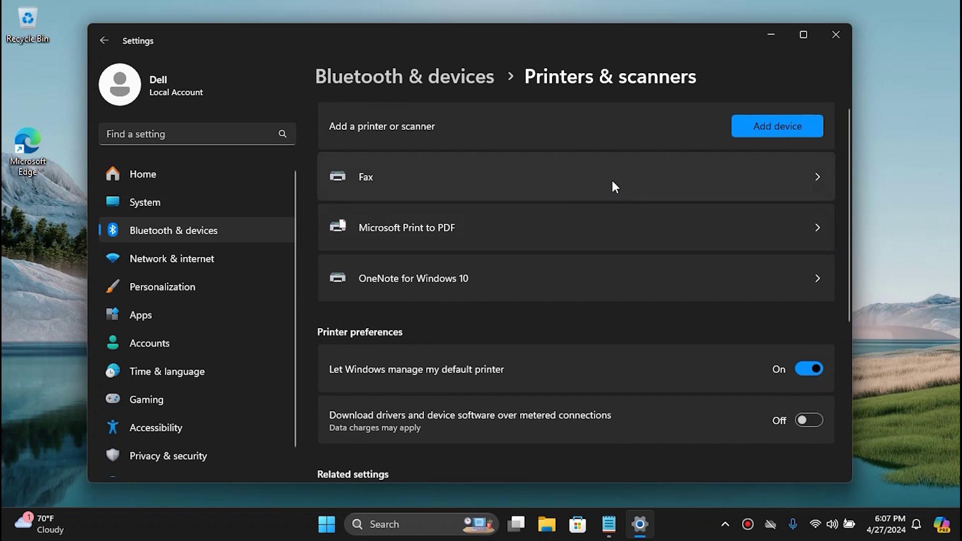
left_click(613, 183)
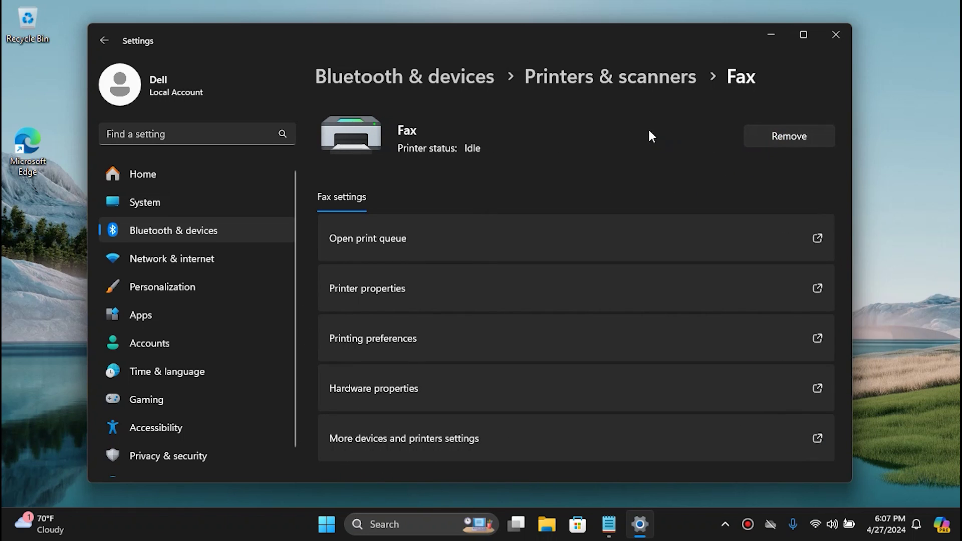
left_click(600, 79)
left_click(493, 271)
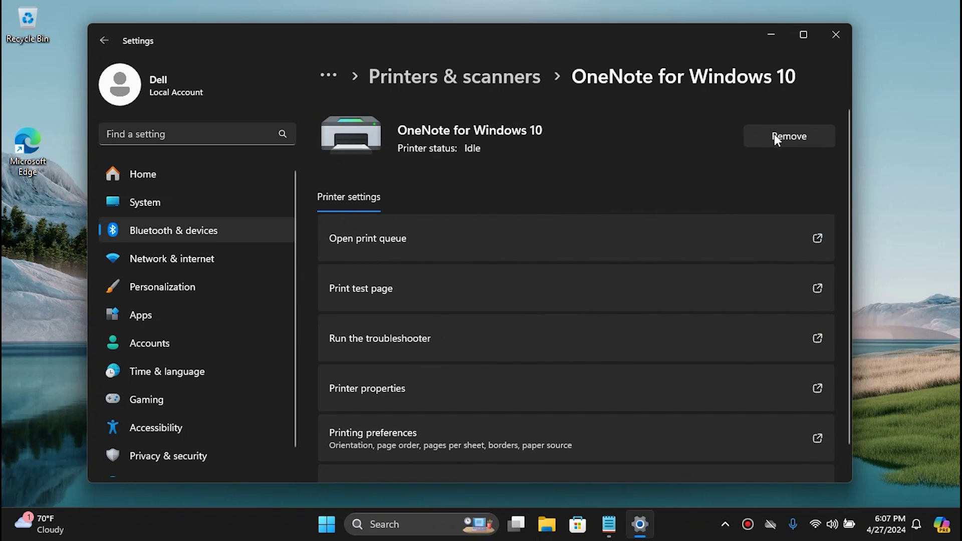
left_click(505, 75)
scroll(653, 306, "down", 2)
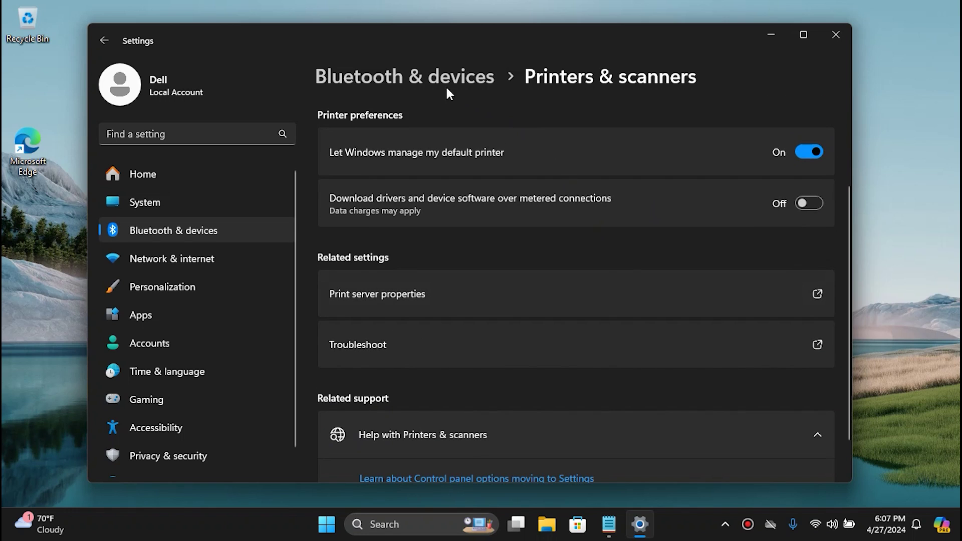
left_click(446, 79)
- Uncheck Write with your fingertip in Pen & Windows Ink handwriting settings
scroll(482, 349, "down", 3)
scroll(480, 343, "down", 1)
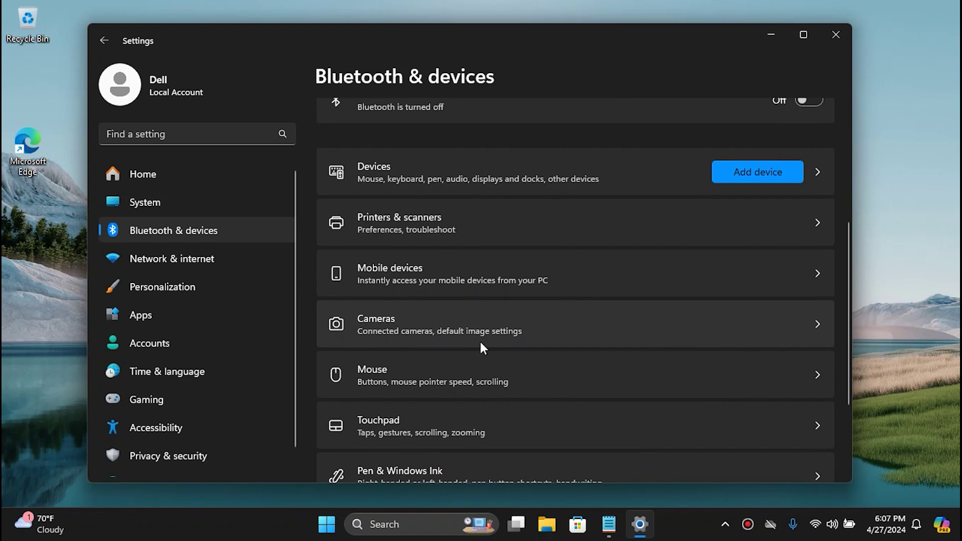
scroll(481, 343, "up", 1)
scroll(480, 343, "down", 2)
scroll(482, 311, "down", 2)
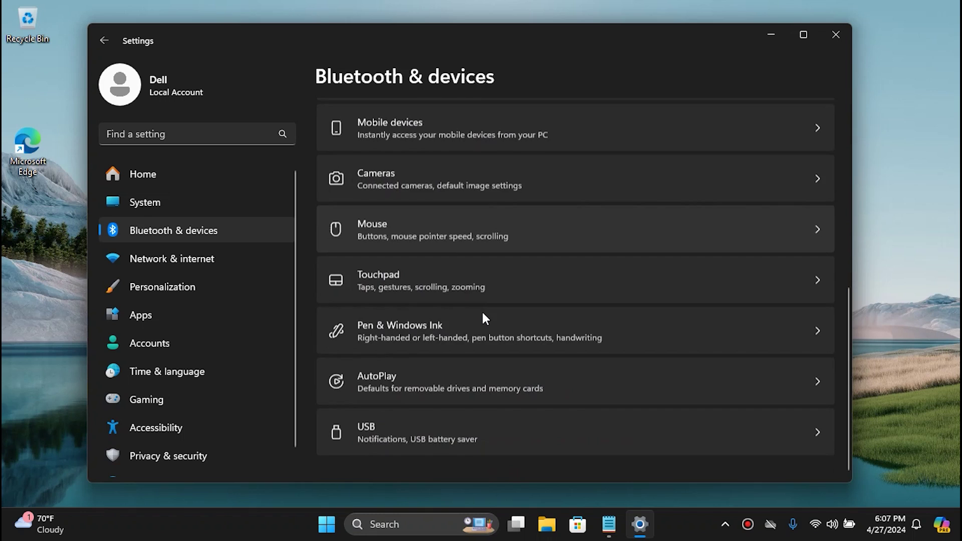
left_click(447, 323)
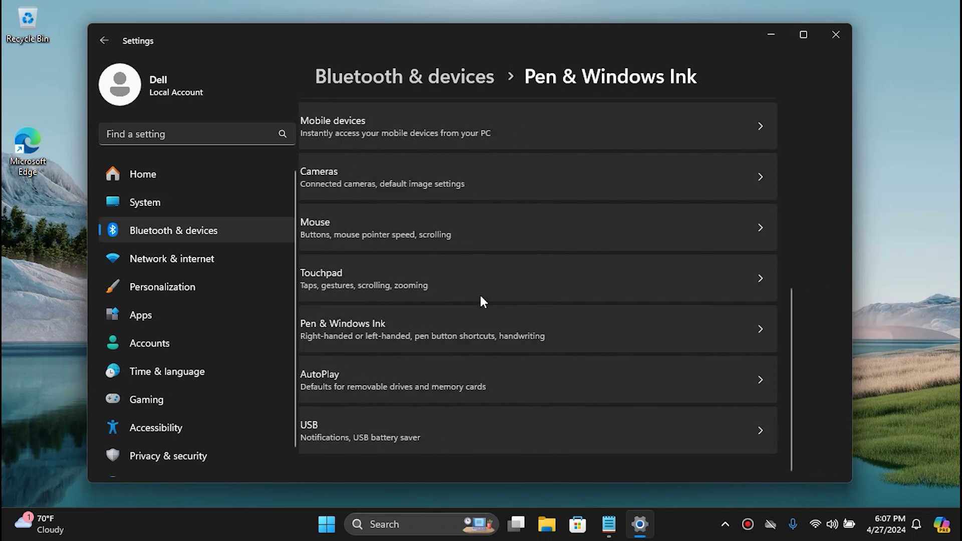
left_click(555, 149)
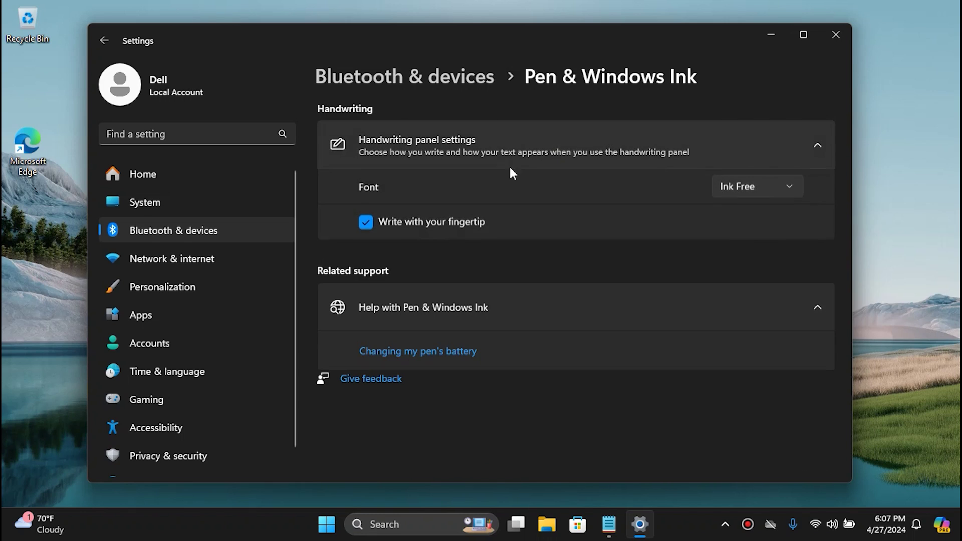
left_click(425, 223)
left_click(422, 80)
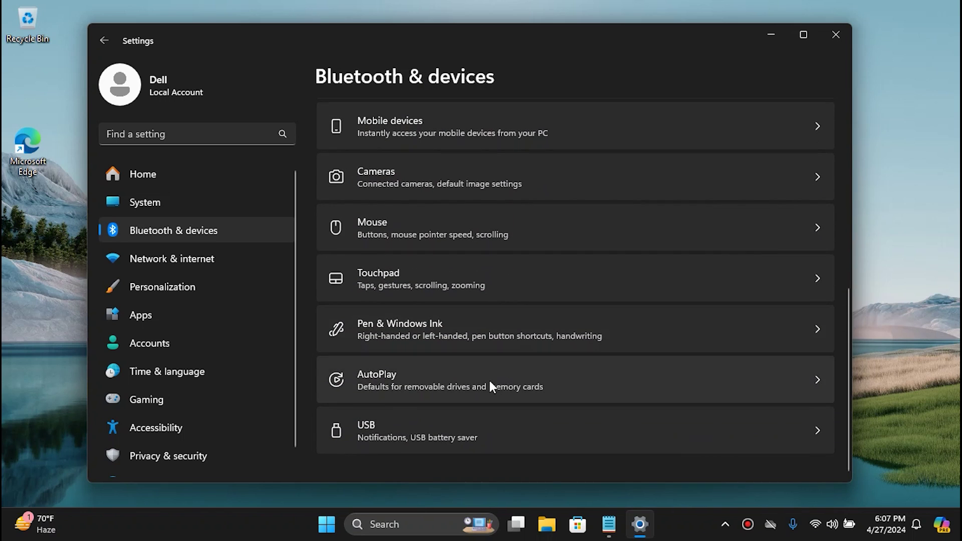
- Turn AutoPlay Off and disable USB connection notifications
left_click(444, 386)
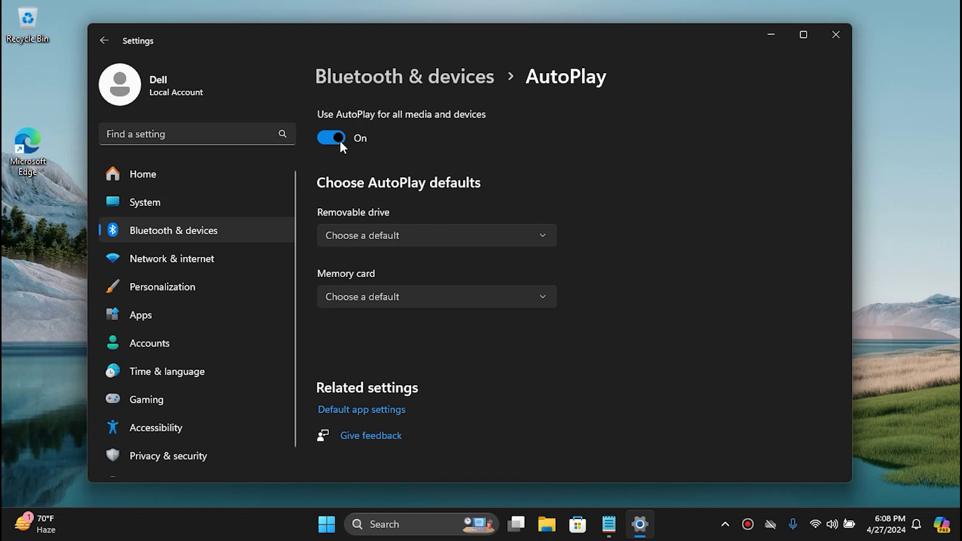
left_click(338, 138)
left_click(396, 76)
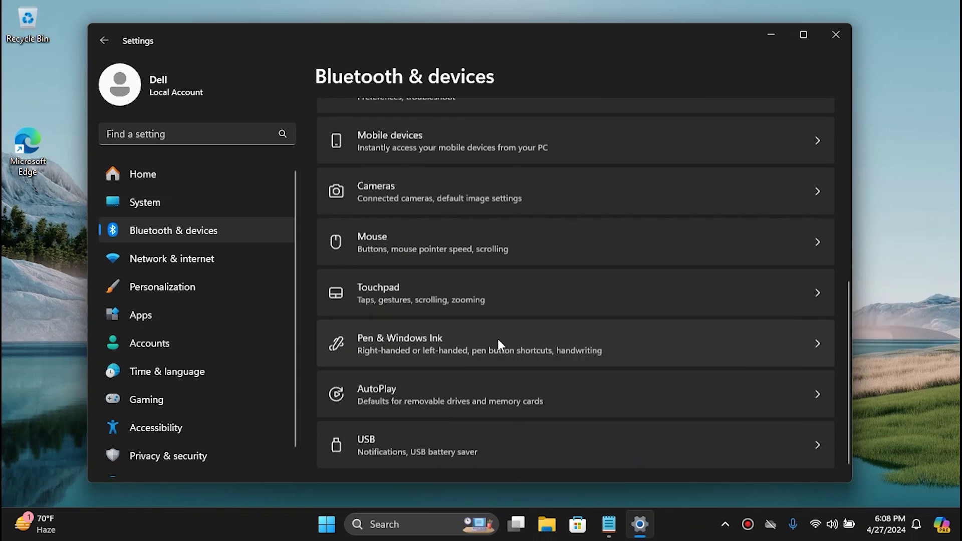
left_click(451, 443)
left_click(776, 128)
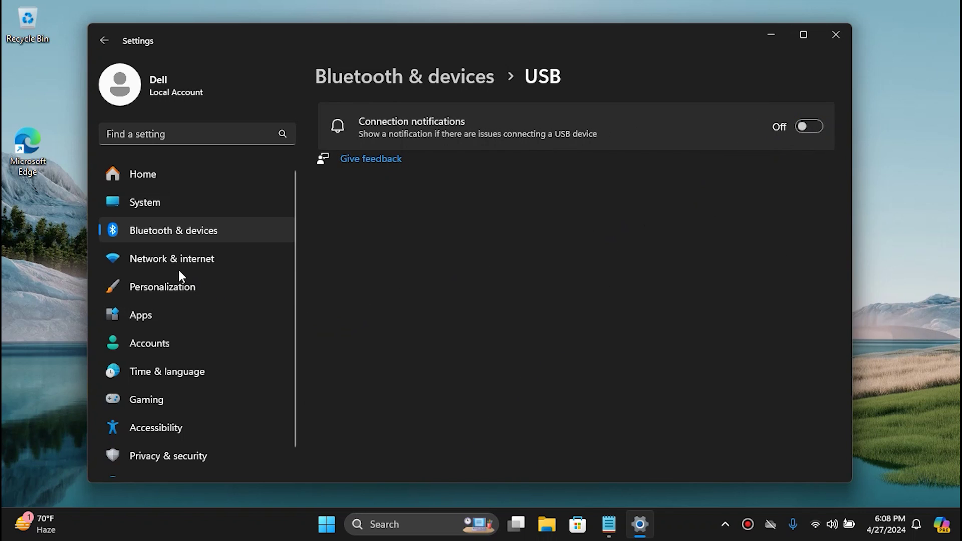
- Go to Personalization > Background
left_click(172, 287)
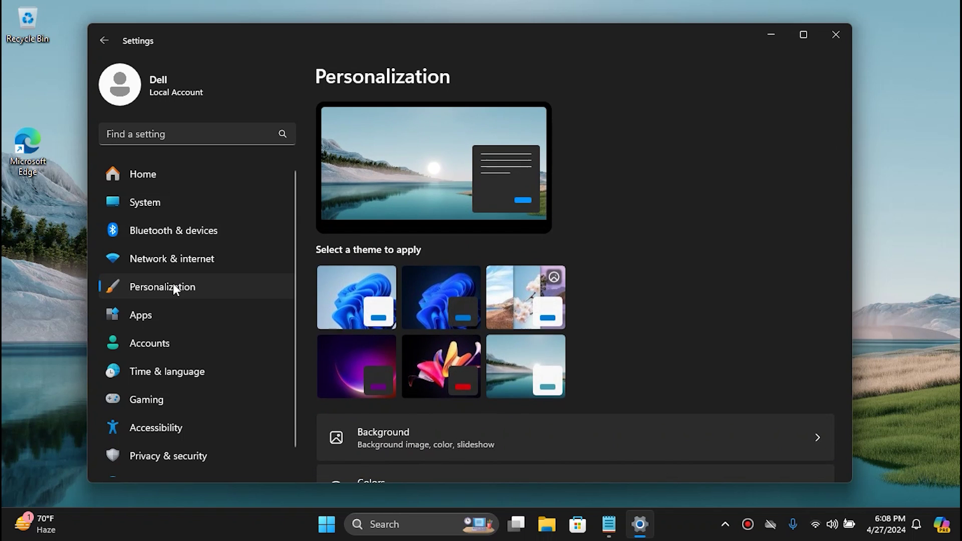
scroll(715, 278, "down", 3)
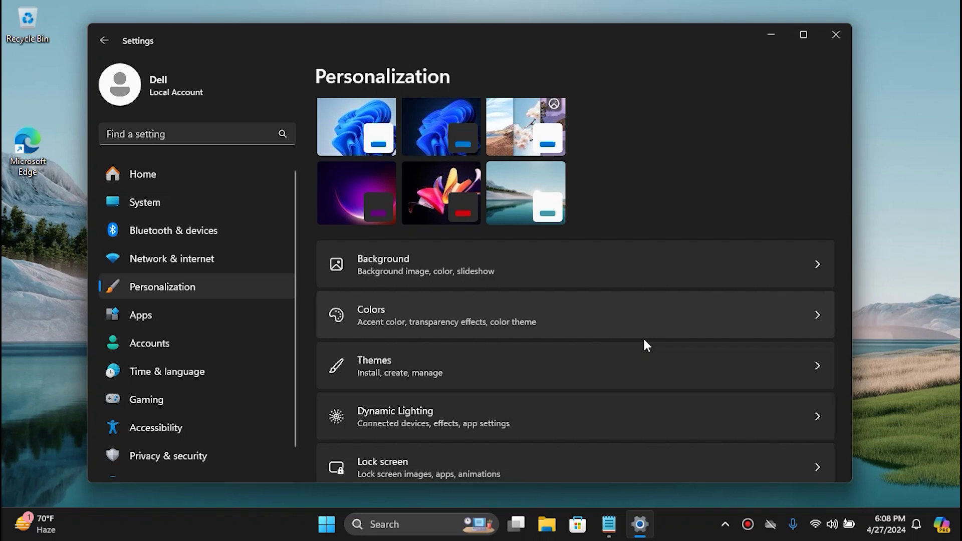
left_click(550, 281)
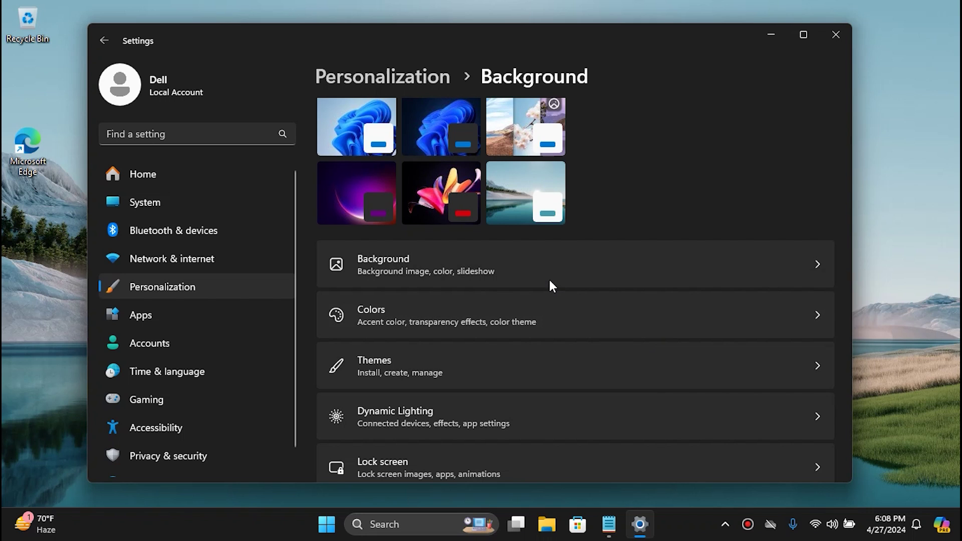
scroll(646, 265, "down", 2)
- Try Solid color as the background type, then set it back to Picture
left_click(741, 159)
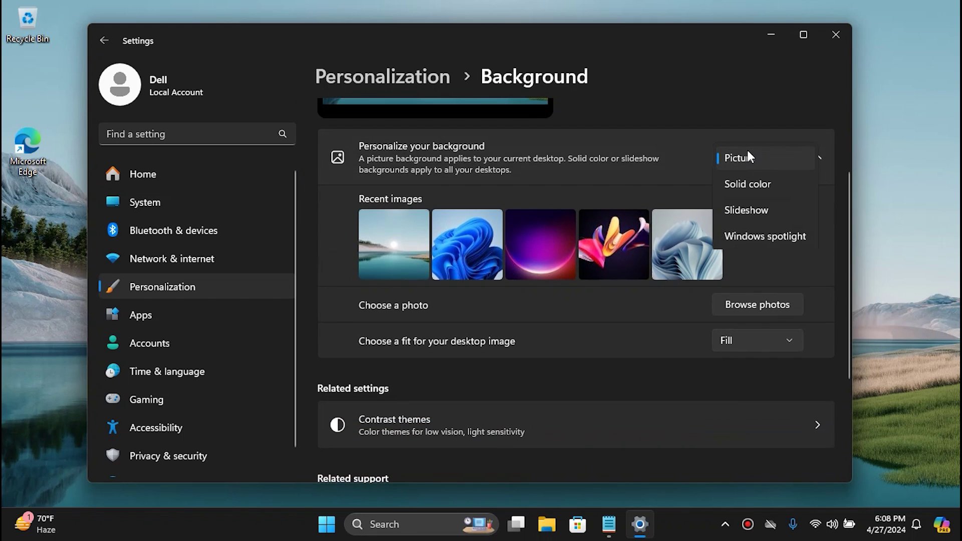
left_click(746, 155)
left_click(747, 155)
left_click(744, 179)
left_click(756, 158)
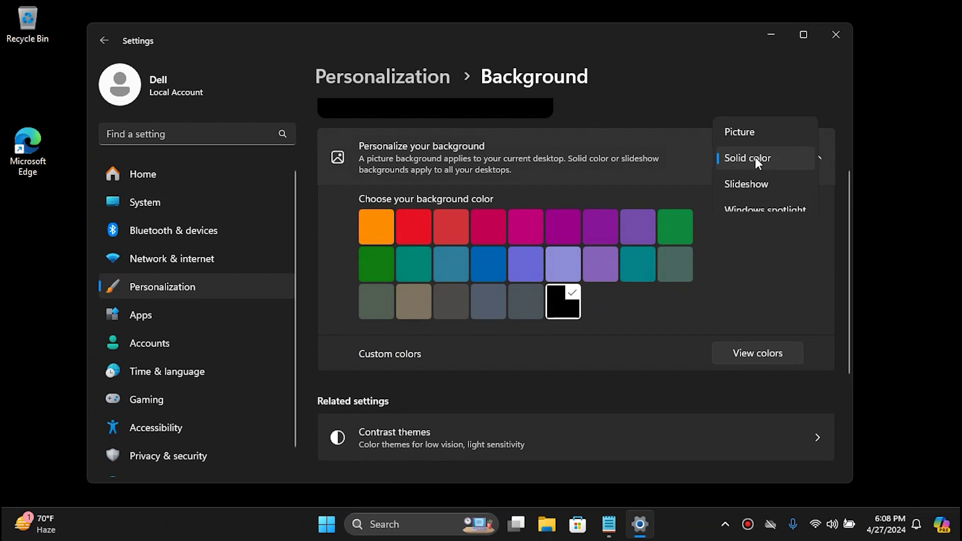
left_click(755, 131)
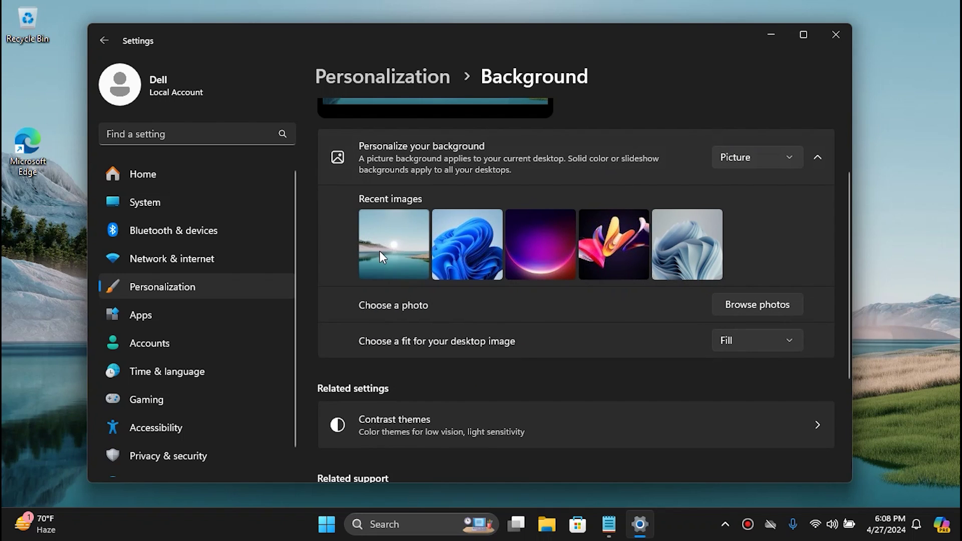
scroll(577, 278, "down", 1)
scroll(577, 274, "up", 1)
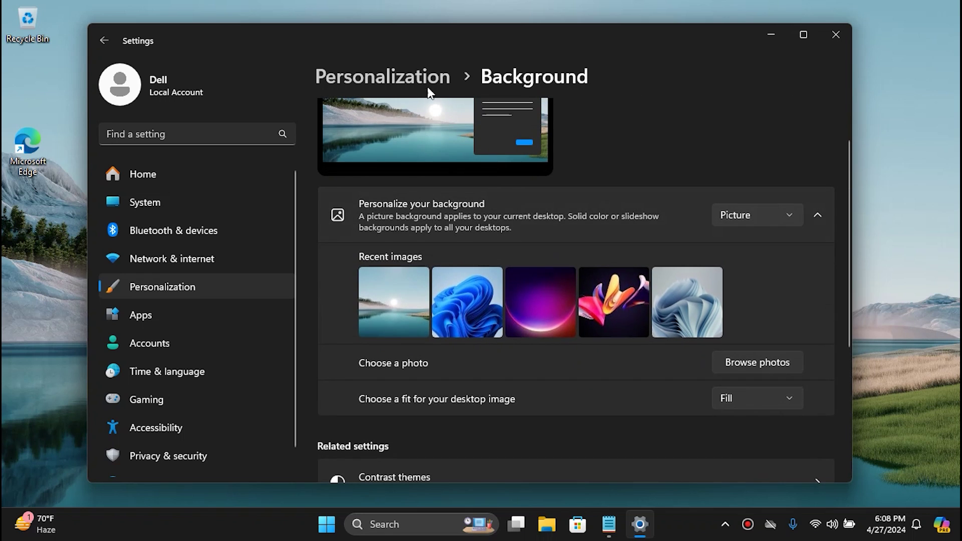
left_click(428, 83)
scroll(463, 260, "down", 3)
- In Colors, switch Transparency effects on and back Off, then return to Personalization
left_click(453, 306)
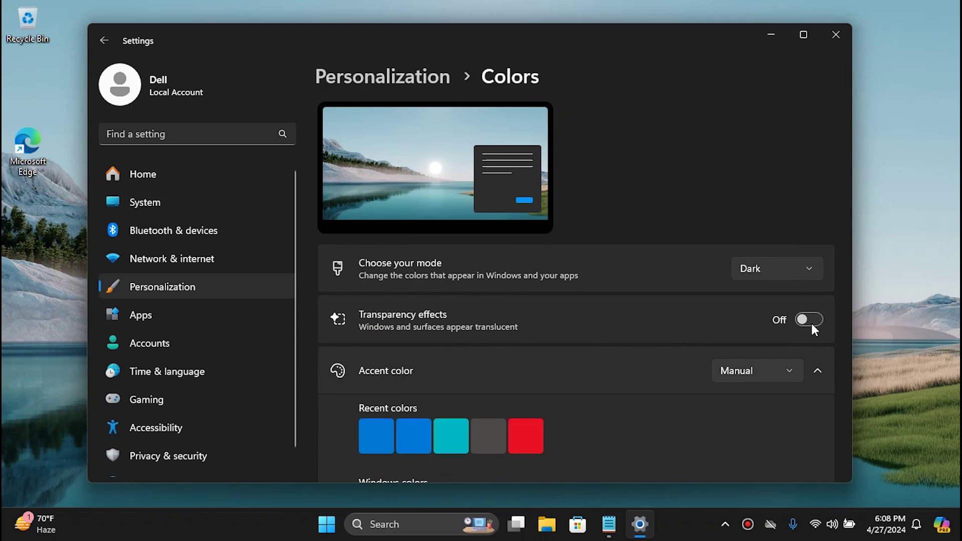
left_click(810, 320)
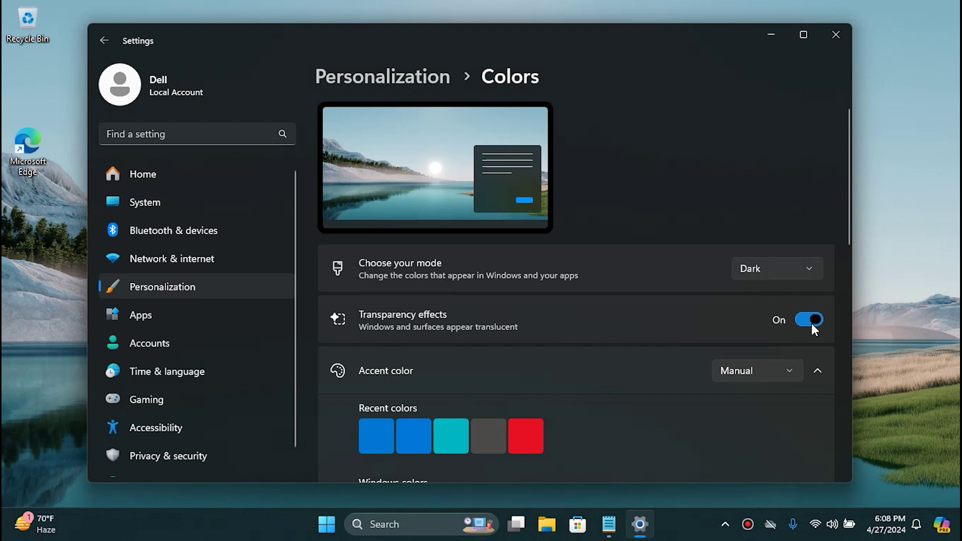
left_click(667, 308)
scroll(657, 308, "down", 1)
scroll(656, 305, "down", 5)
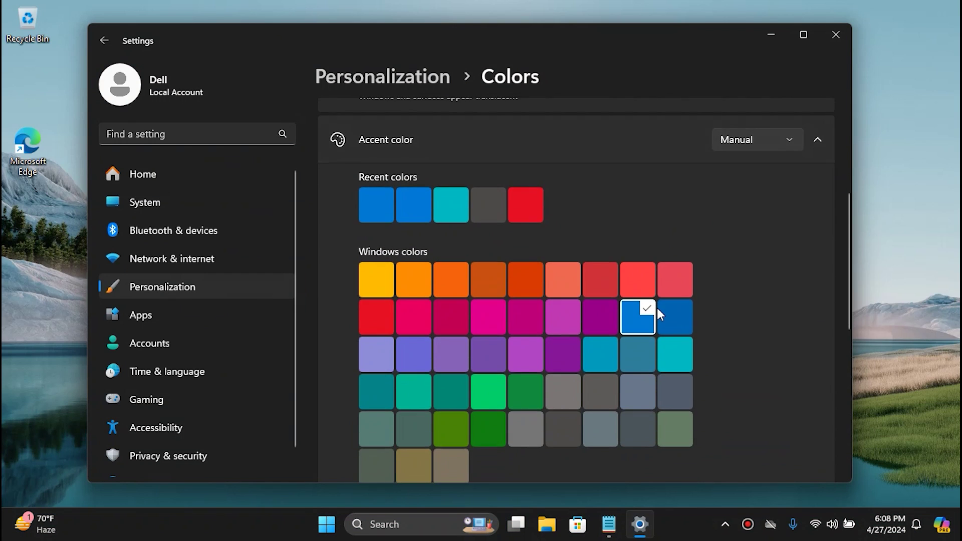
scroll(657, 306, "up", 5)
scroll(501, 190, "up", 1)
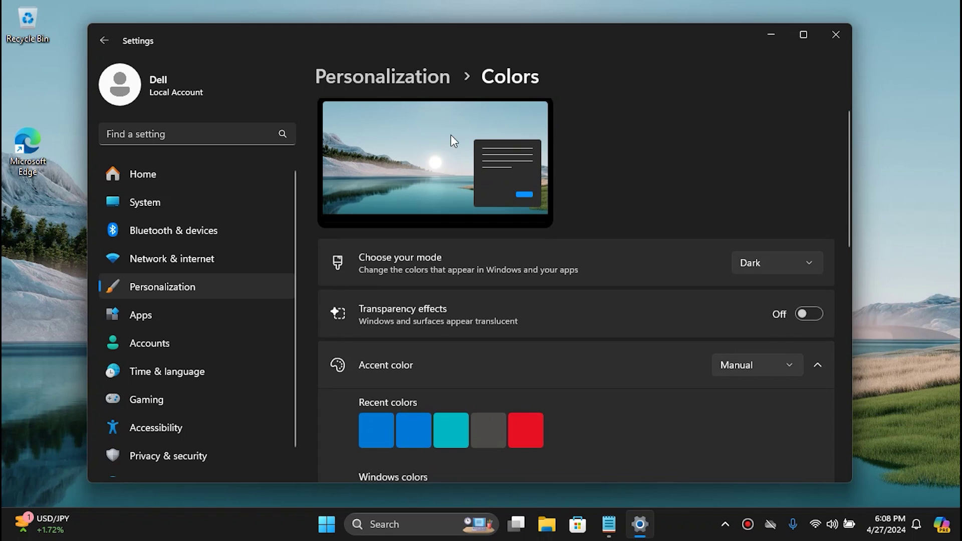
left_click(389, 76)
scroll(474, 315, "down", 5)
scroll(474, 316, "down", 1)
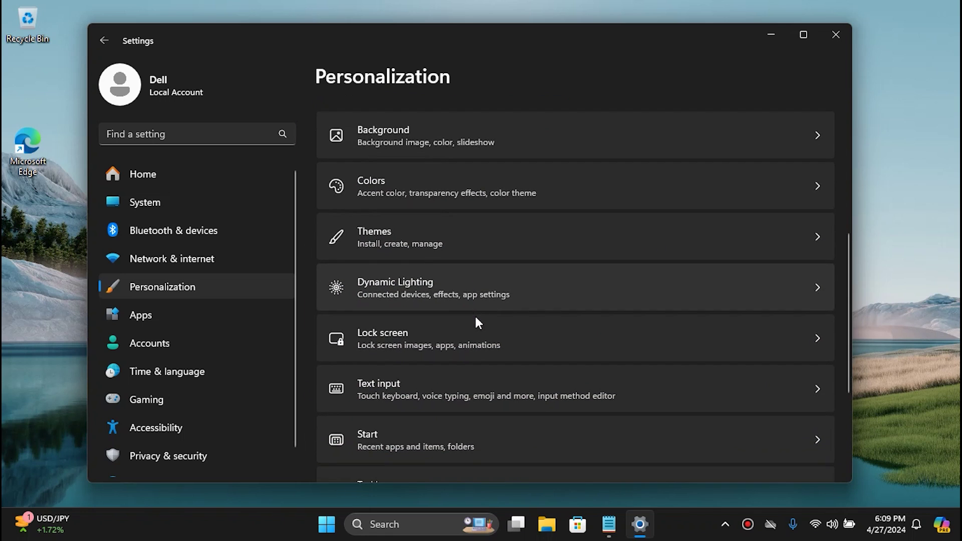
- Turn Dynamic Lighting Off and expand the background light control options
left_click(458, 238)
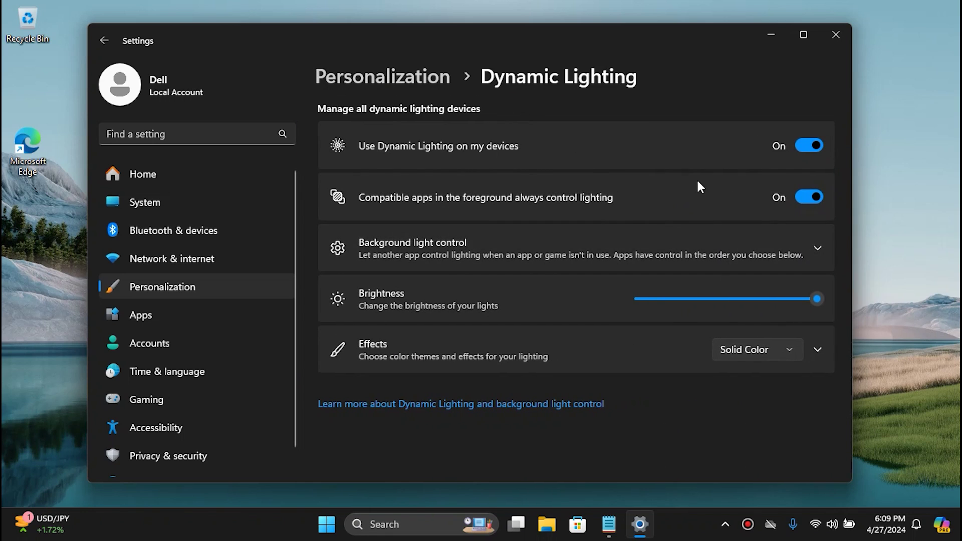
left_click(810, 195)
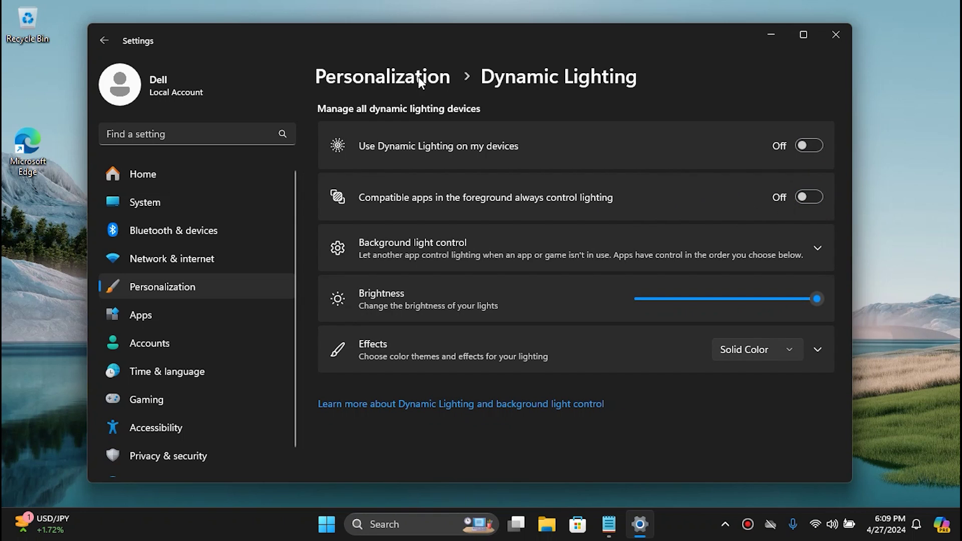
left_click(524, 251)
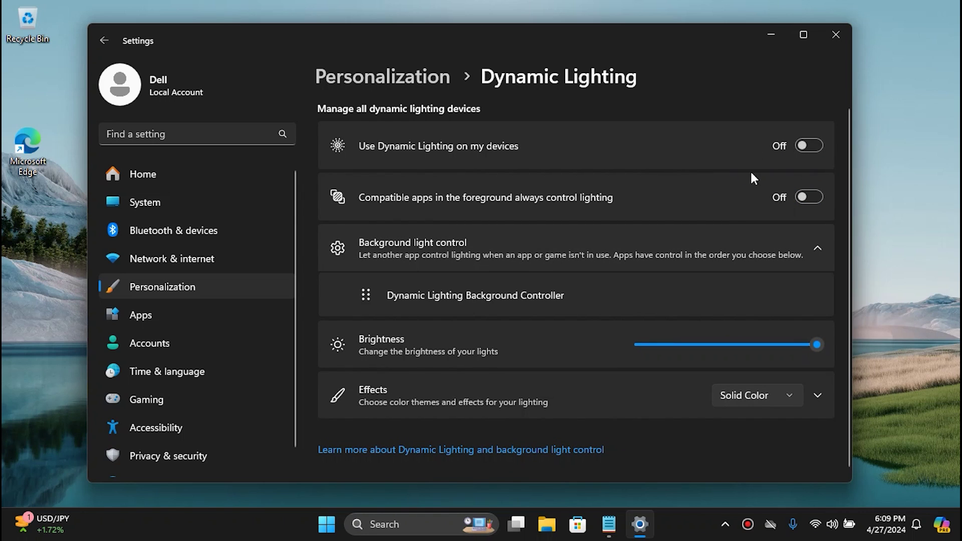
left_click(404, 101)
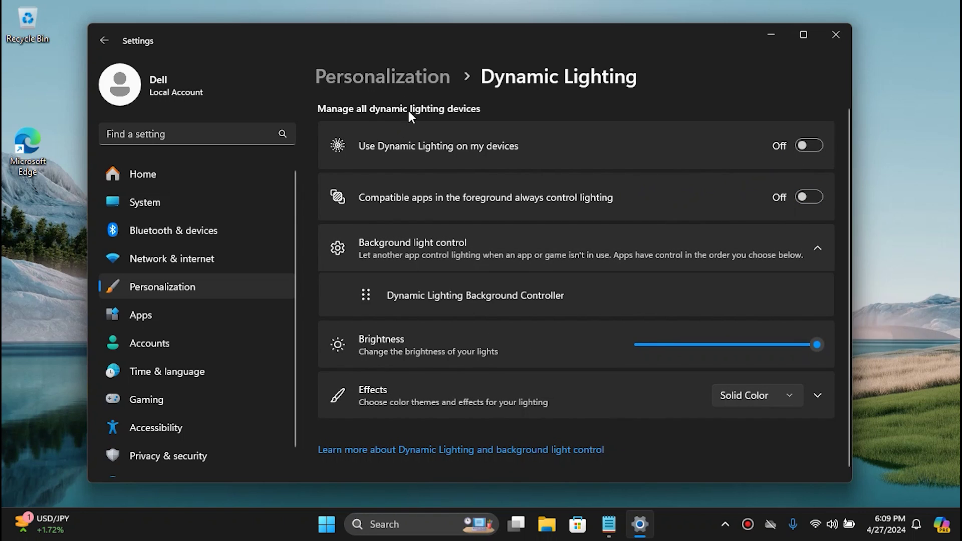
scroll(516, 289, "down", 5)
scroll(517, 291, "down", 2)
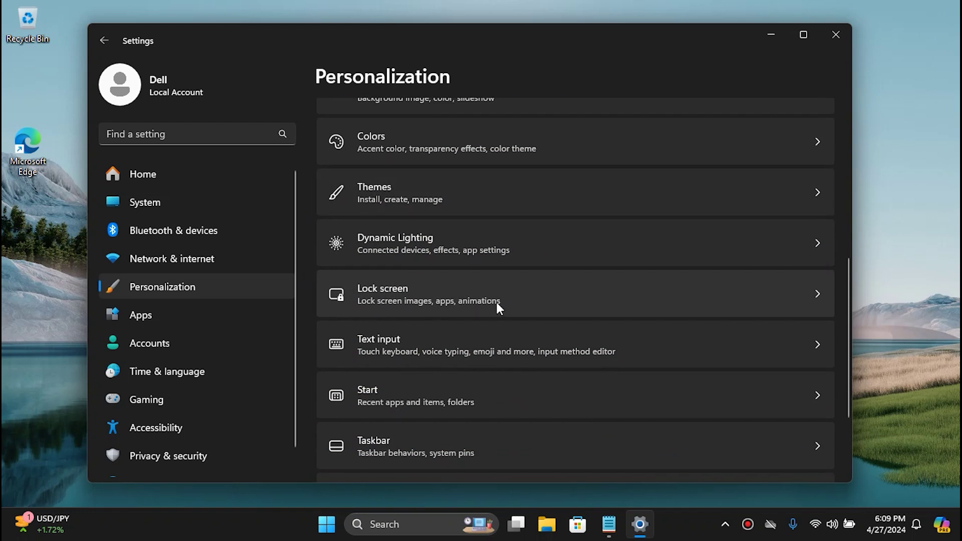
- Set lock screen status to None, keeping the lock screen background as Picture
left_click(493, 302)
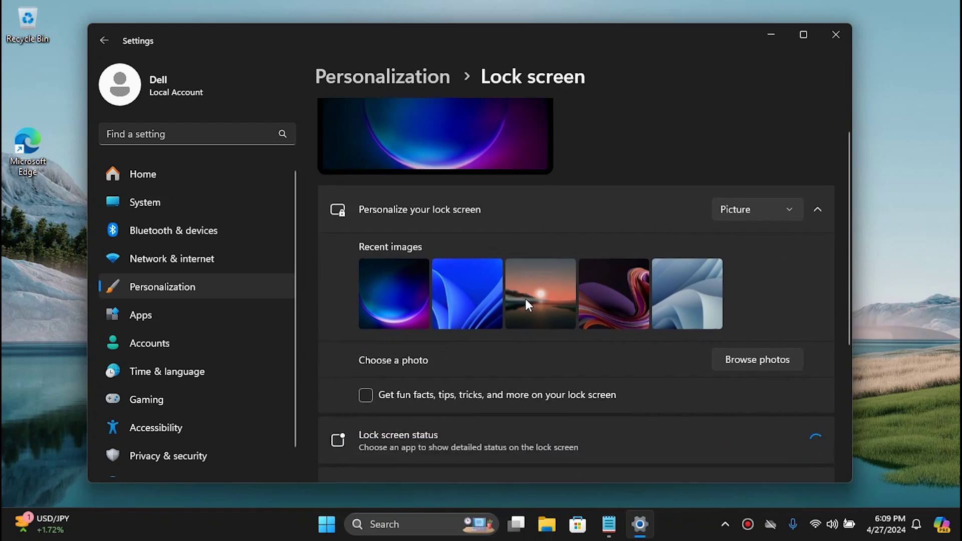
scroll(525, 298, "down", 3)
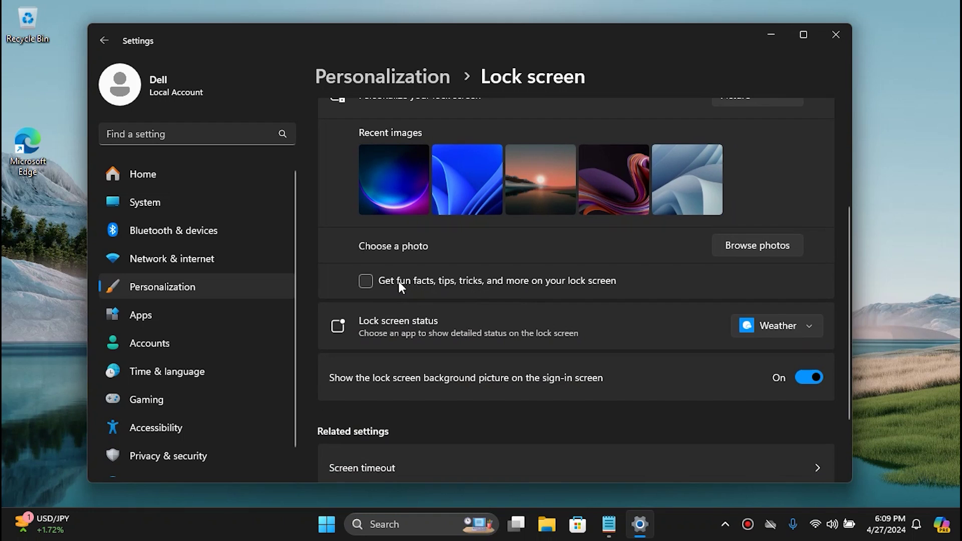
left_click(748, 327)
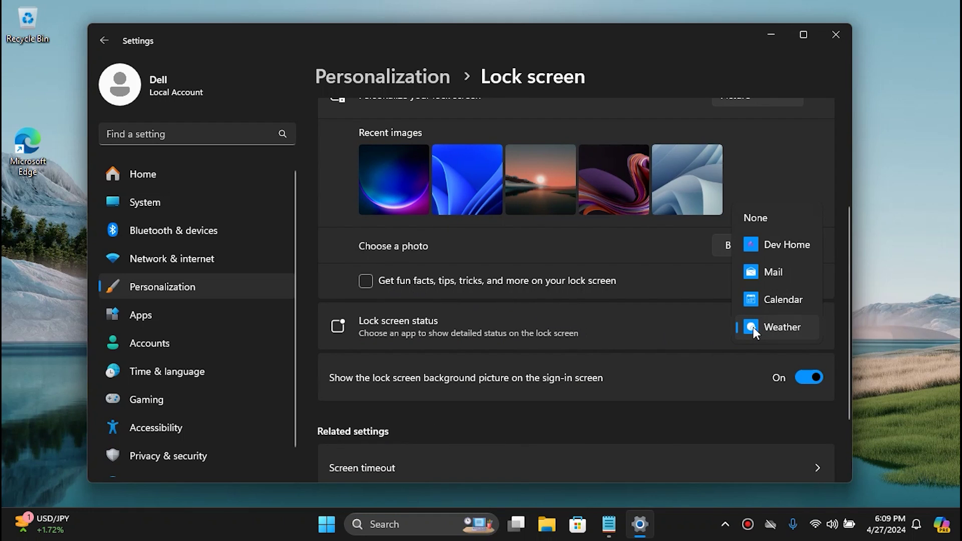
left_click(761, 216)
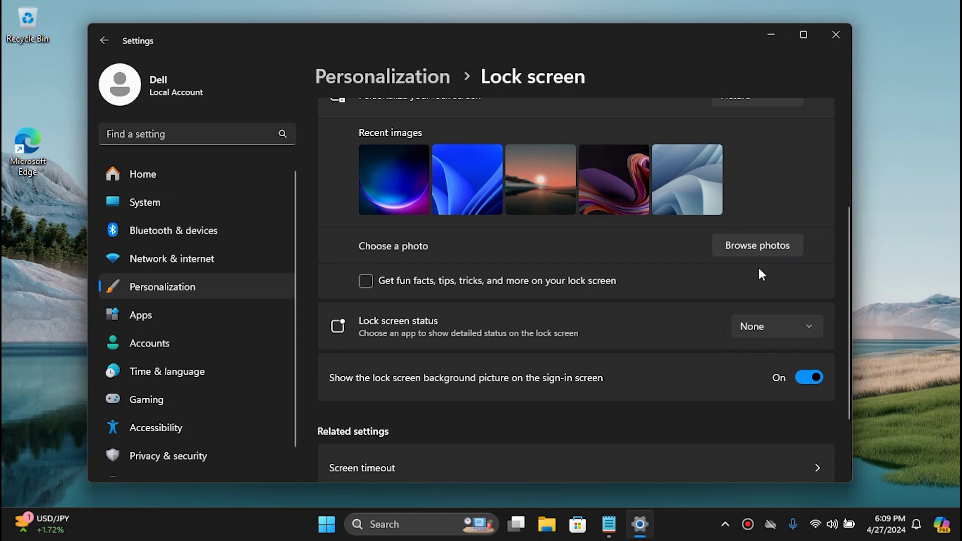
scroll(658, 380, "up", 3)
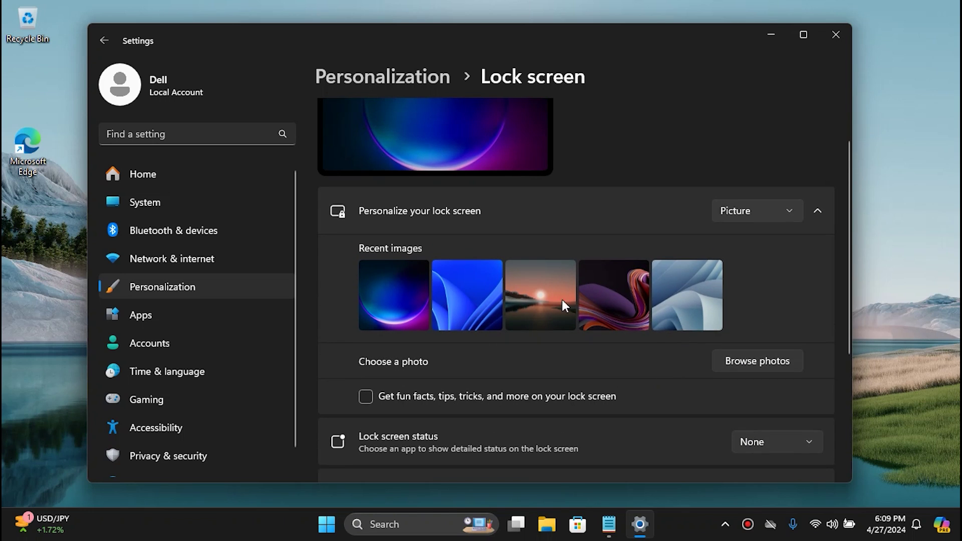
left_click(784, 215)
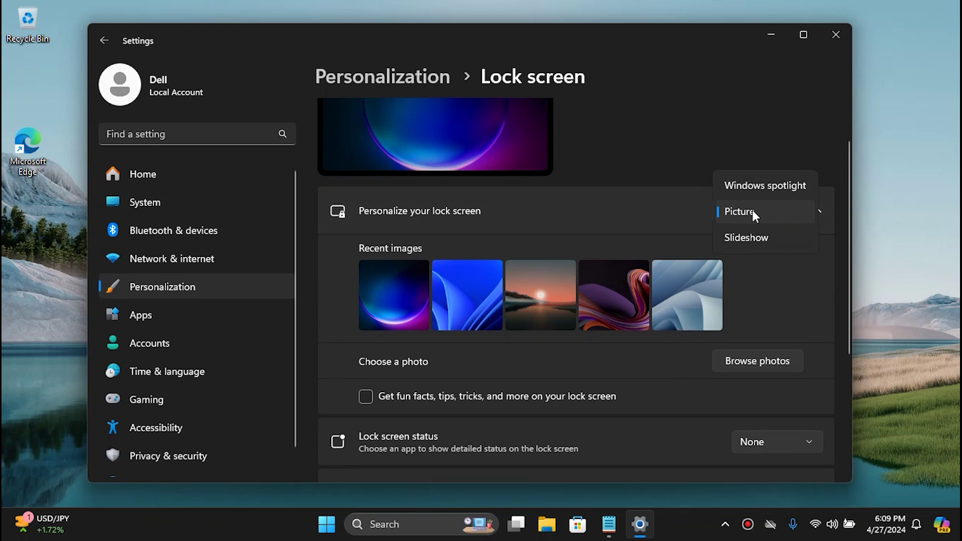
left_click(413, 79)
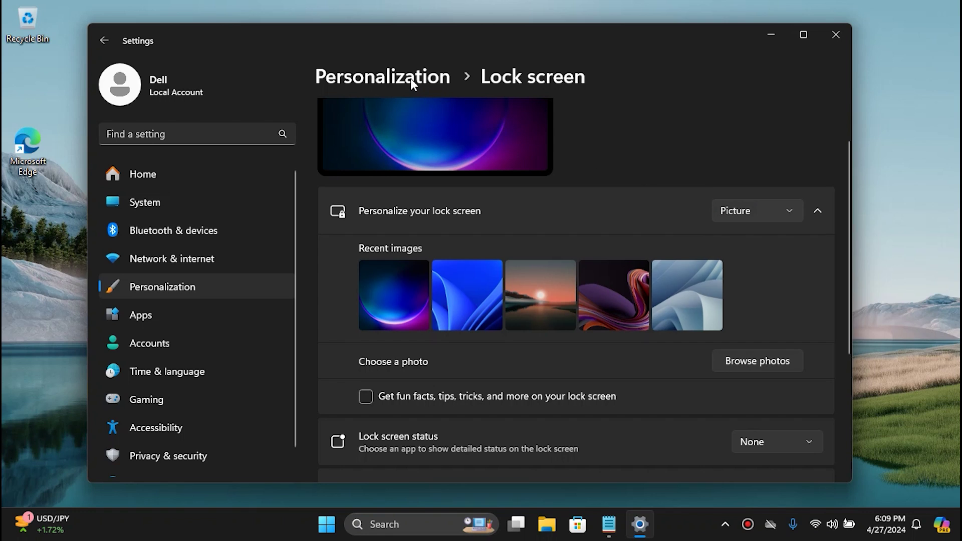
left_click(410, 78)
scroll(506, 331, "down", 6)
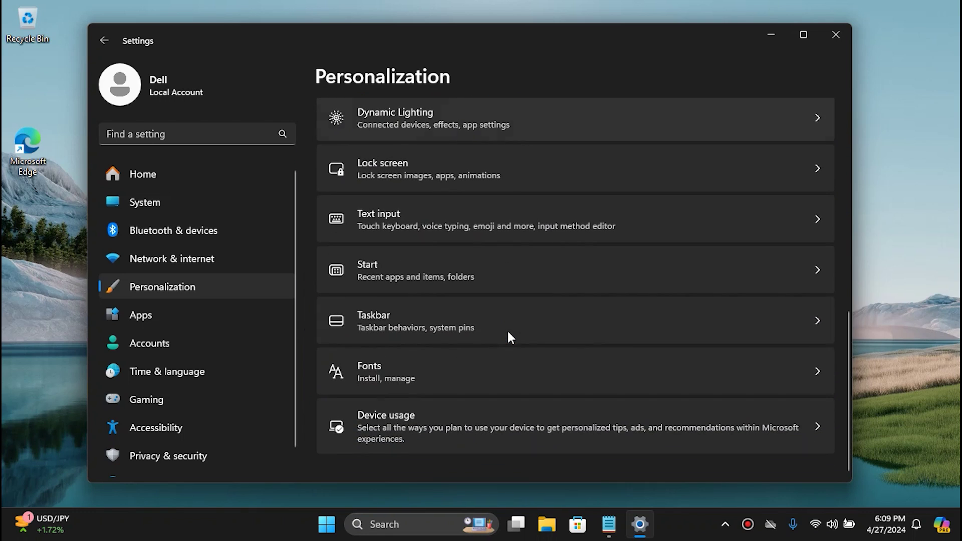
- Check that all Device usage categories are Off, then go back to Personalization
left_click(487, 420)
scroll(521, 396, "down", 2)
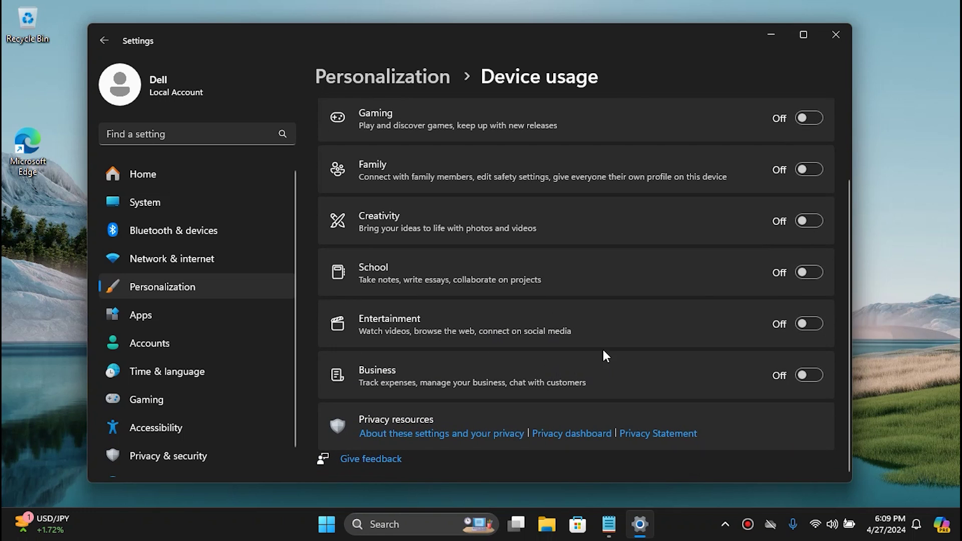
scroll(630, 206, "up", 2)
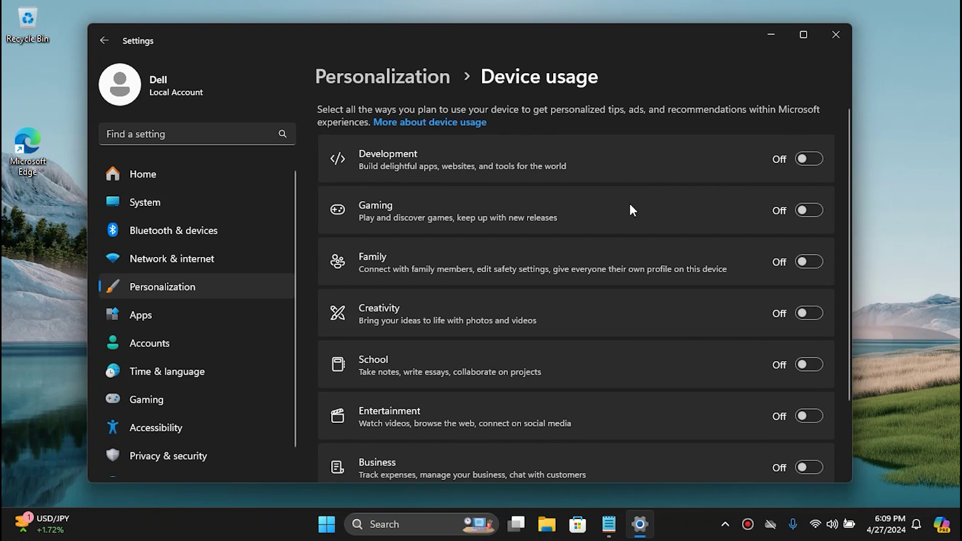
left_click(395, 80)
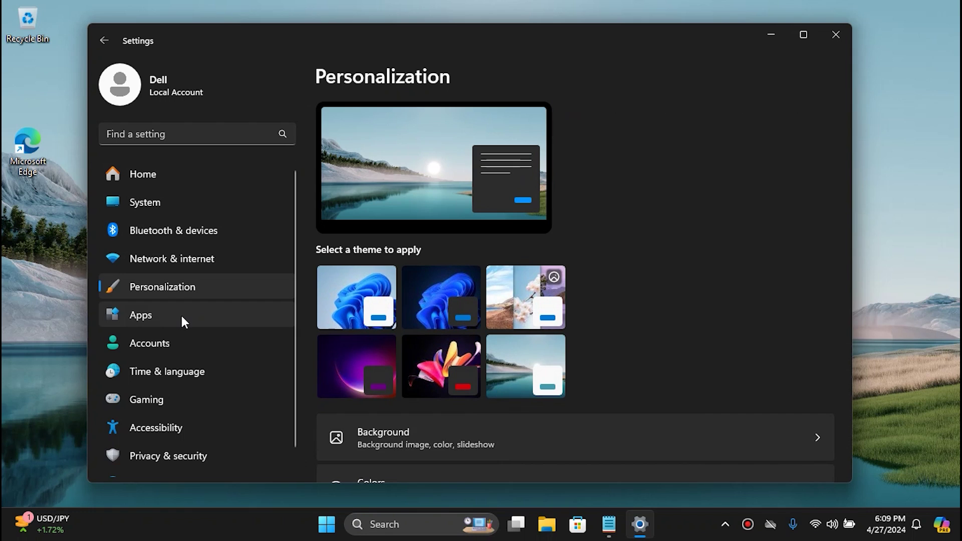
- Go to Apps > Installed apps and uninstall Alarms & Clock and Clipchamp
left_click(170, 319)
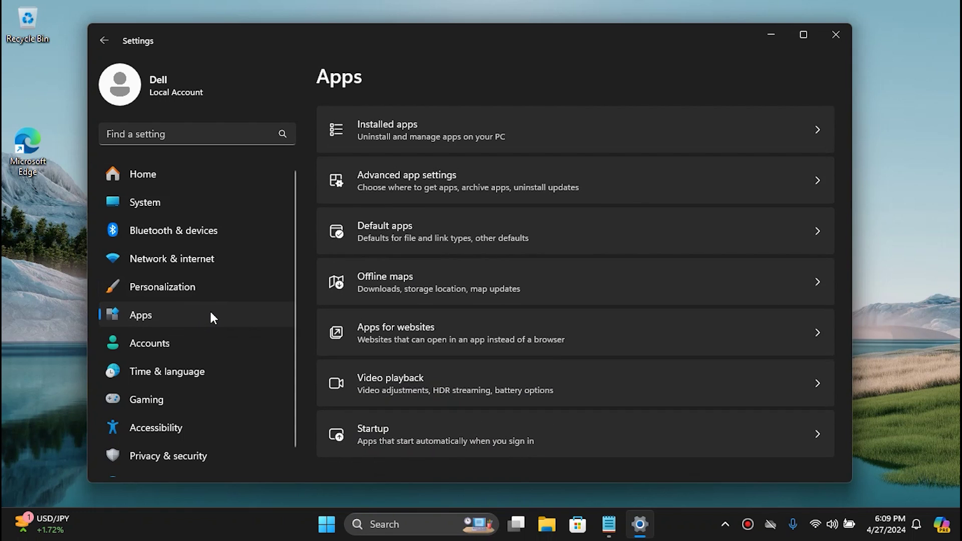
left_click(416, 124)
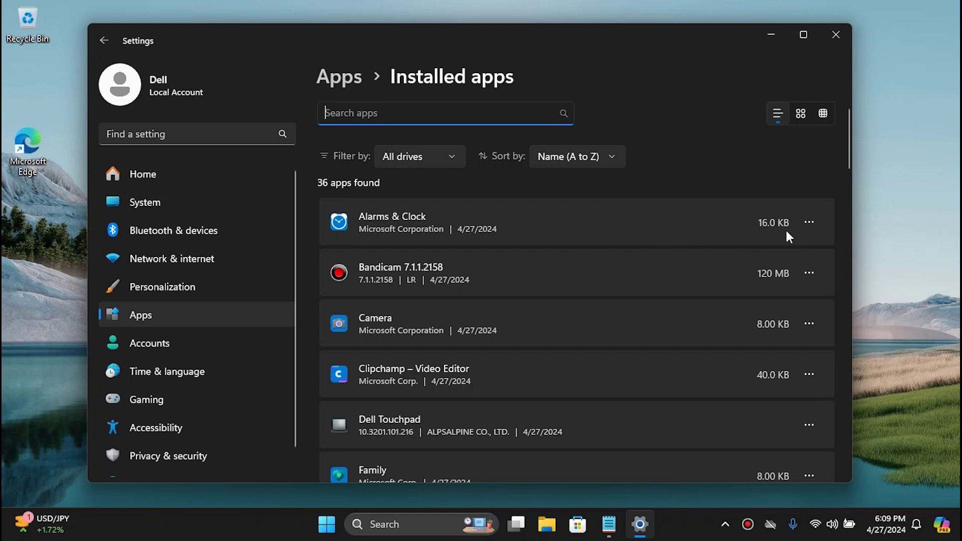
left_click(809, 222)
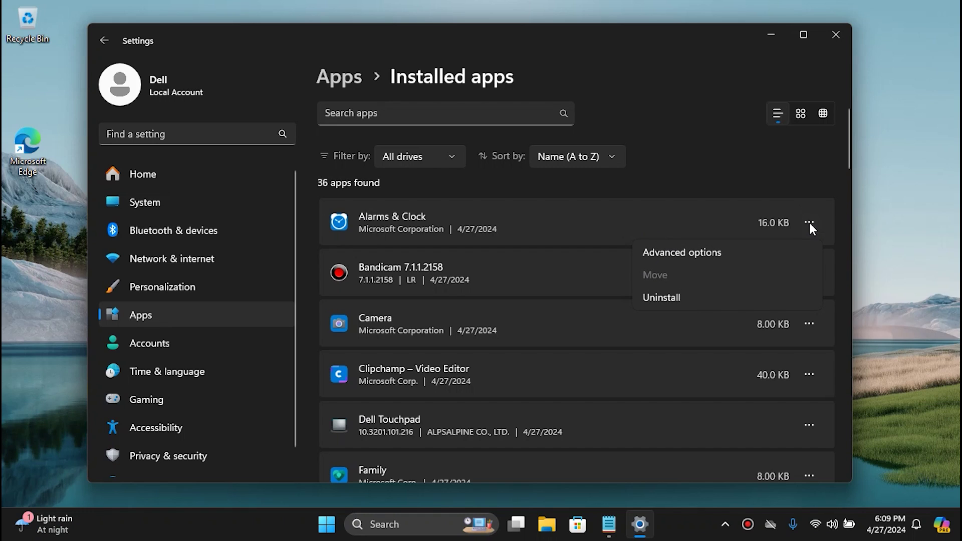
left_click(722, 294)
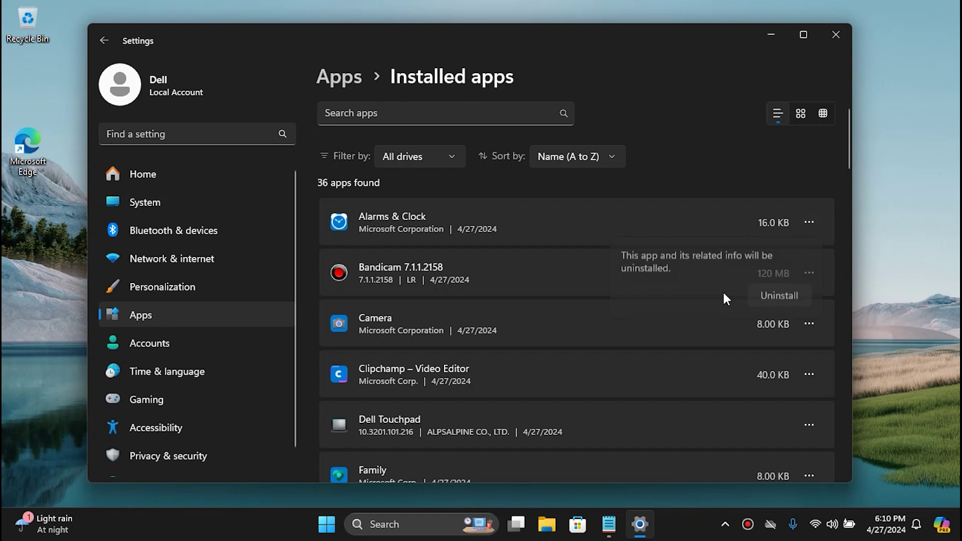
left_click(760, 299)
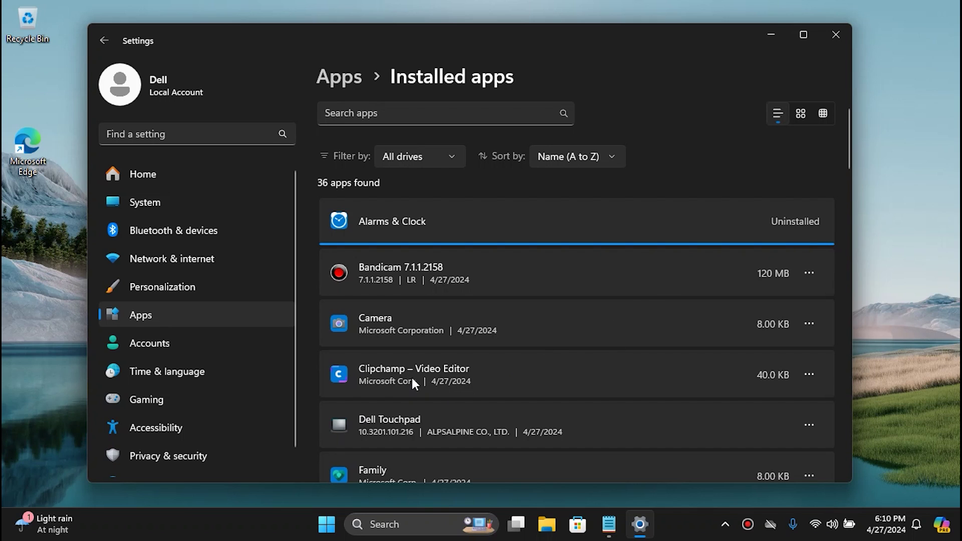
left_click(809, 324)
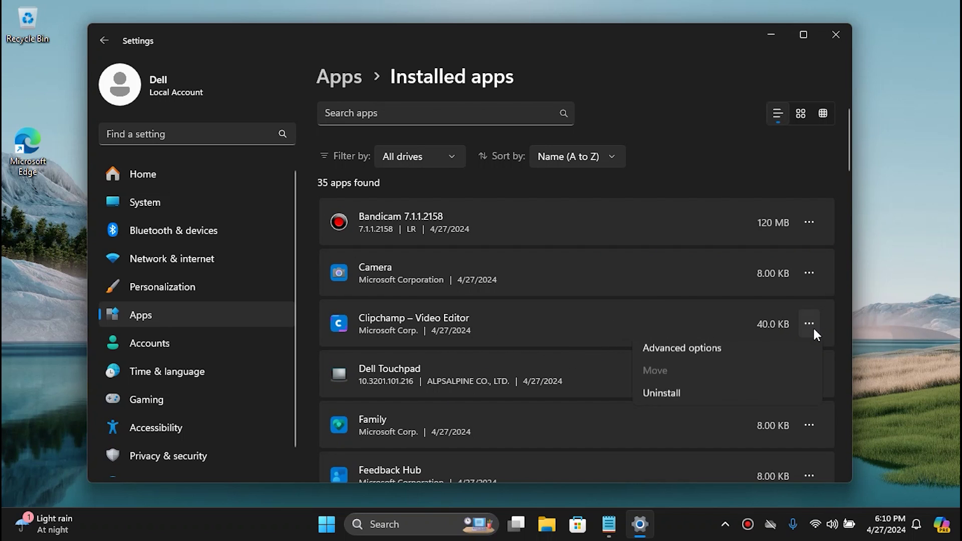
left_click(711, 393)
left_click(773, 399)
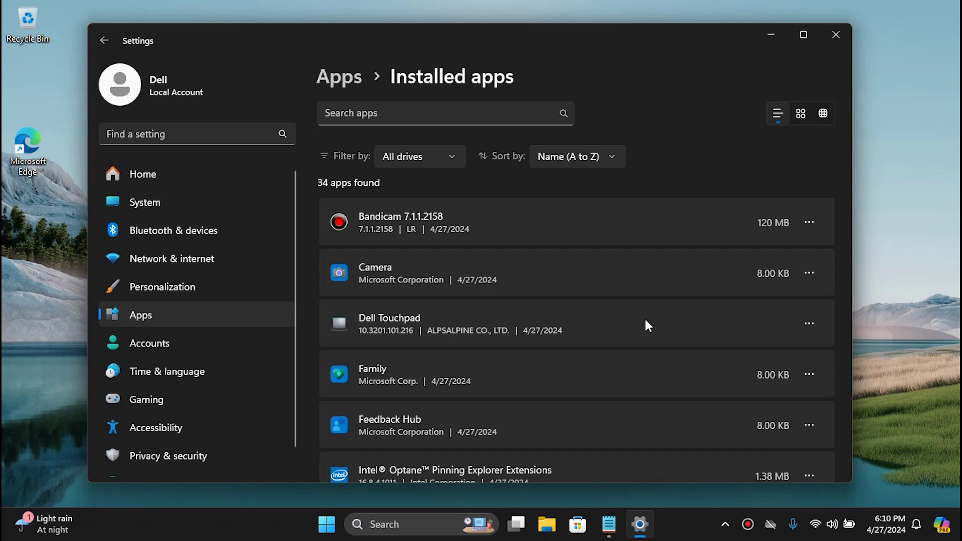
- Uninstall Family, Feedback Hub, Mail and Calendar, Maps and Microsoft News
scroll(667, 326, "down", 3)
left_click(757, 331)
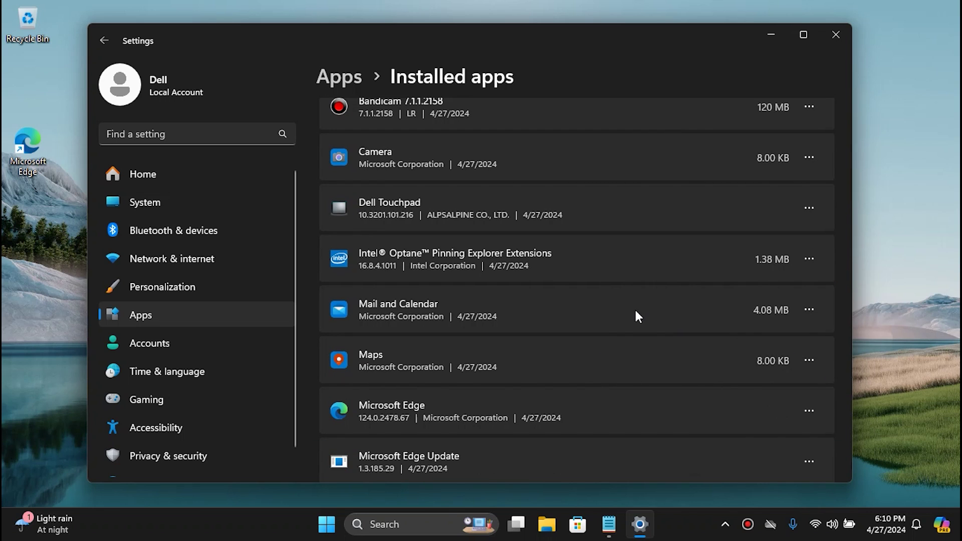
left_click(779, 384)
left_click(779, 384)
scroll(656, 342, "down", 3)
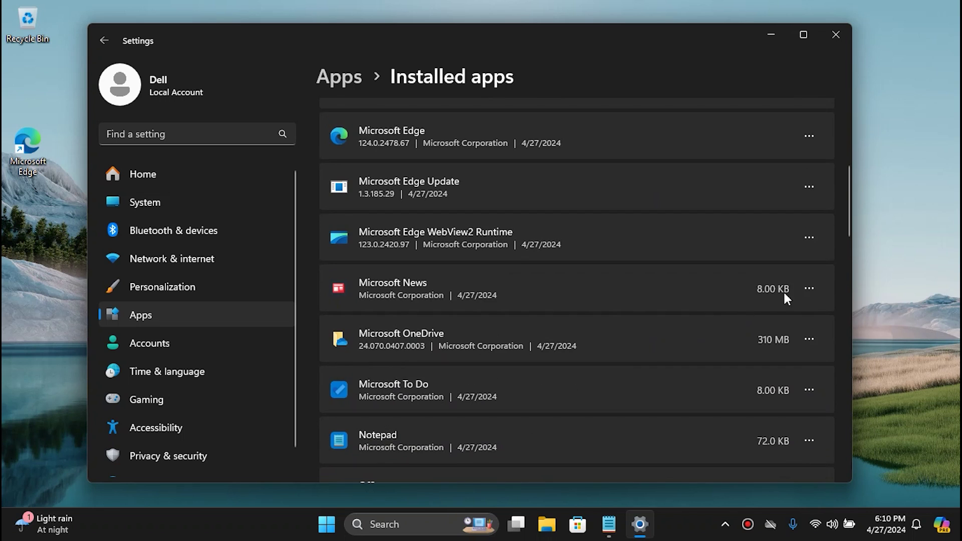
left_click(809, 286)
left_click(783, 311)
left_click(783, 310)
- Uninstall Microsoft To Do, Office, Outlook (new) and OneNote for Windows 10
left_click(808, 339)
left_click(783, 363)
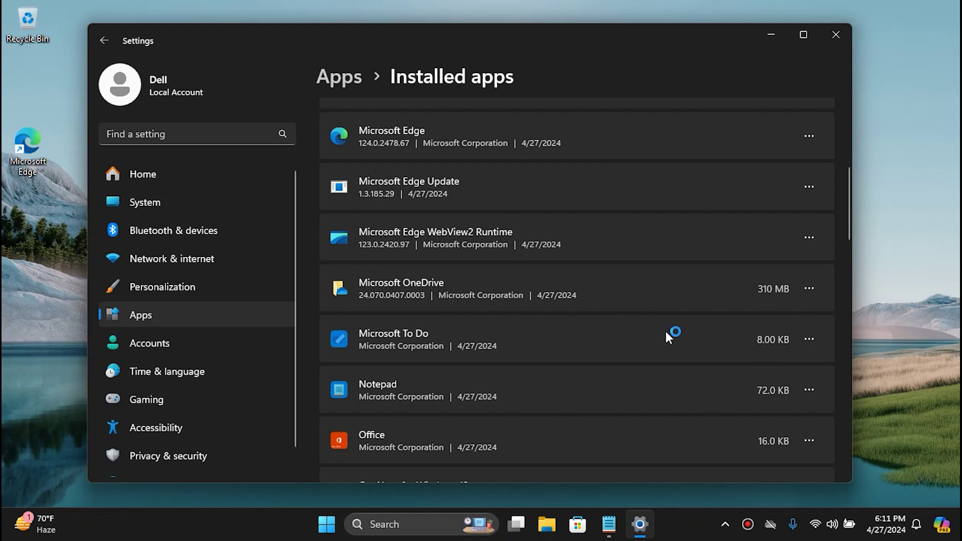
left_click(782, 363)
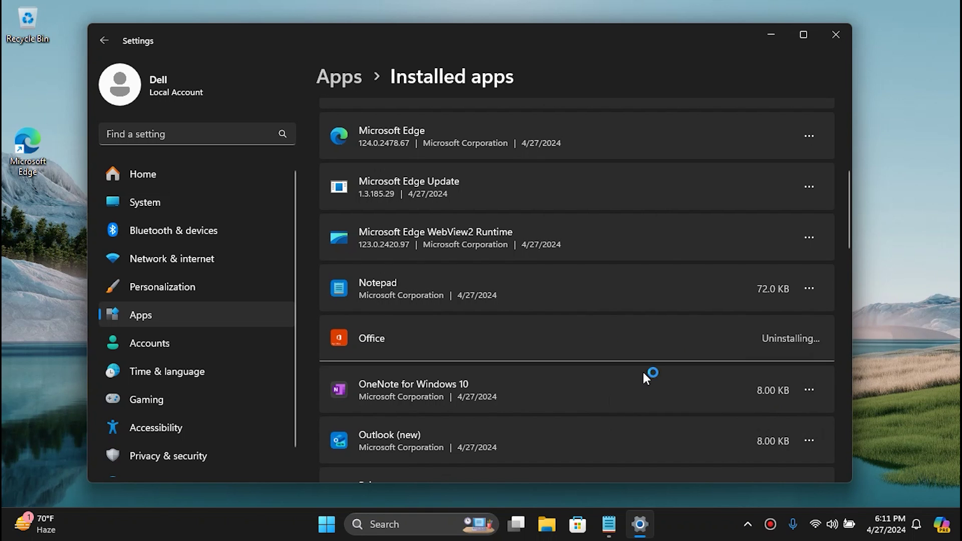
left_click(809, 389)
left_click(783, 412)
left_click(783, 413)
scroll(692, 423, "down", 2)
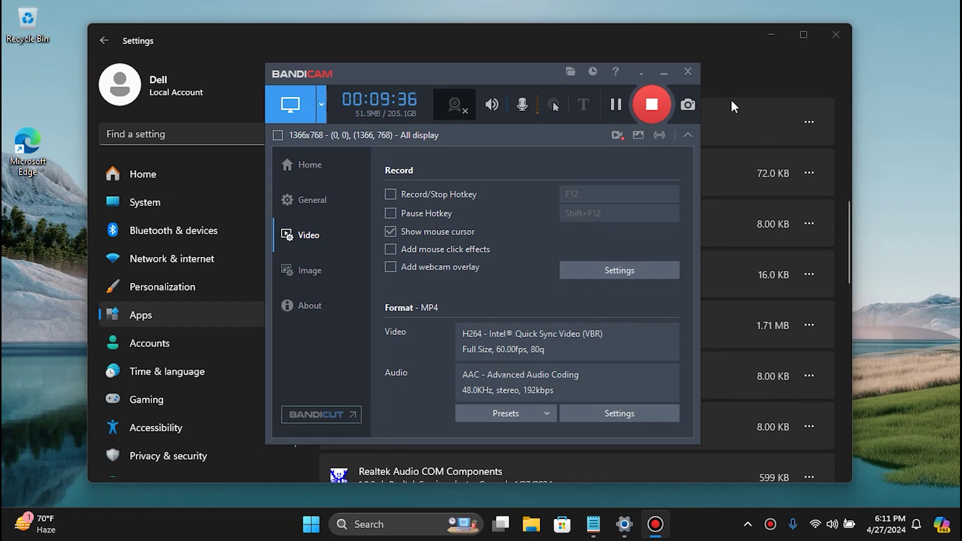
left_click(809, 224)
left_click(663, 295)
left_click(663, 296)
- Uninstall Quick Assist and Power Automate
left_click(809, 376)
left_click(699, 405)
left_click(779, 400)
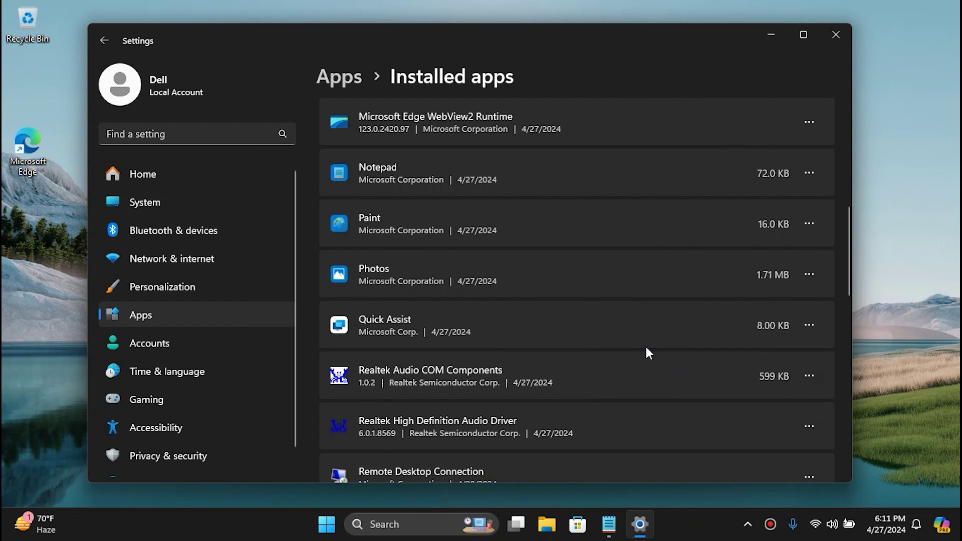
left_click(809, 324)
left_click(783, 350)
left_click(779, 400)
- Uninstall Skype and Remote Desktop Connection, dismissing the restart prompt
scroll(745, 381, "down", 2)
left_click(809, 361)
left_click(783, 386)
left_click(752, 436)
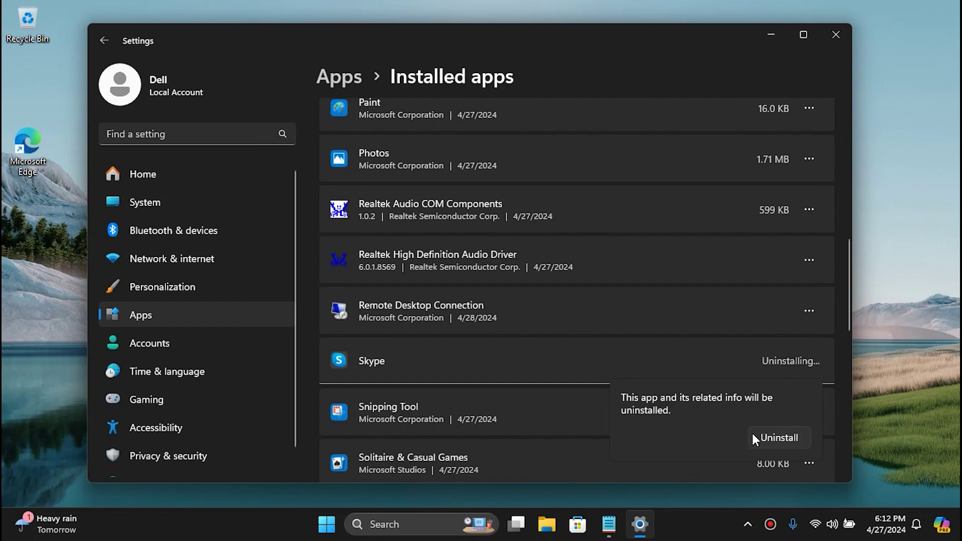
left_click(808, 310)
left_click(688, 365)
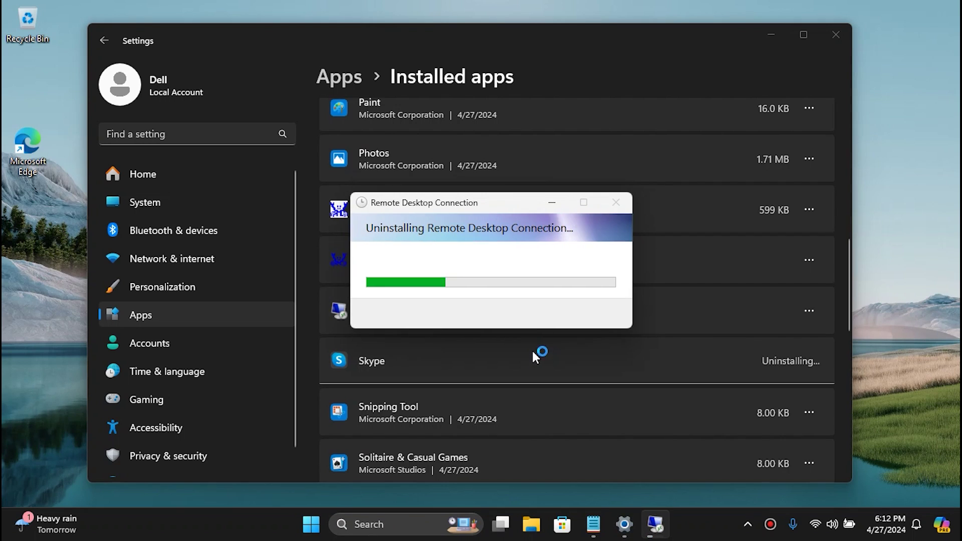
left_click(640, 270)
scroll(652, 381, "down", 2)
left_click(808, 343)
- Uninstall Solitaire, Voice Recorder, Xbox and Xbox Live, then return to the top of the list
left_click(690, 420)
left_click(688, 468)
left_click(809, 326)
left_click(782, 352)
left_click(779, 402)
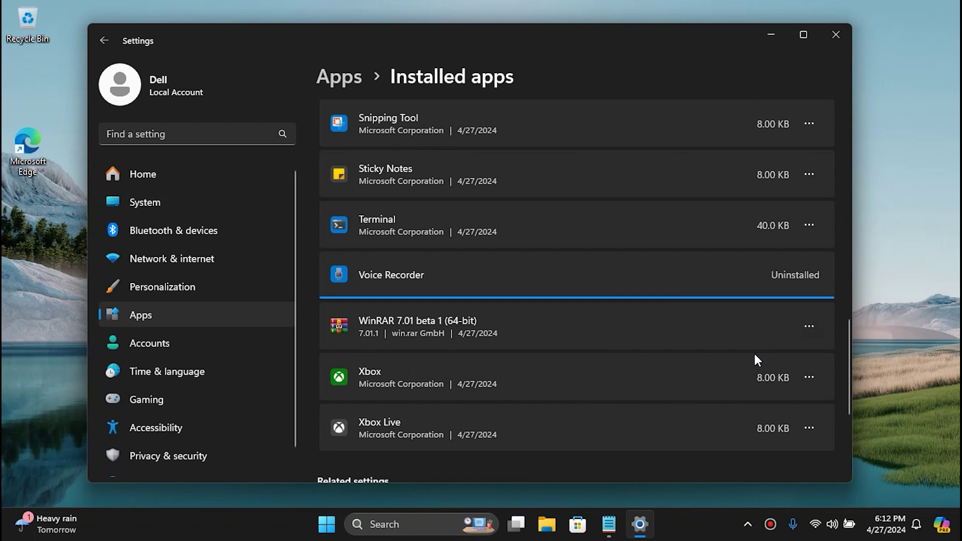
left_click(809, 371)
left_click(783, 397)
left_click(779, 447)
left_click(783, 402)
left_click(777, 350)
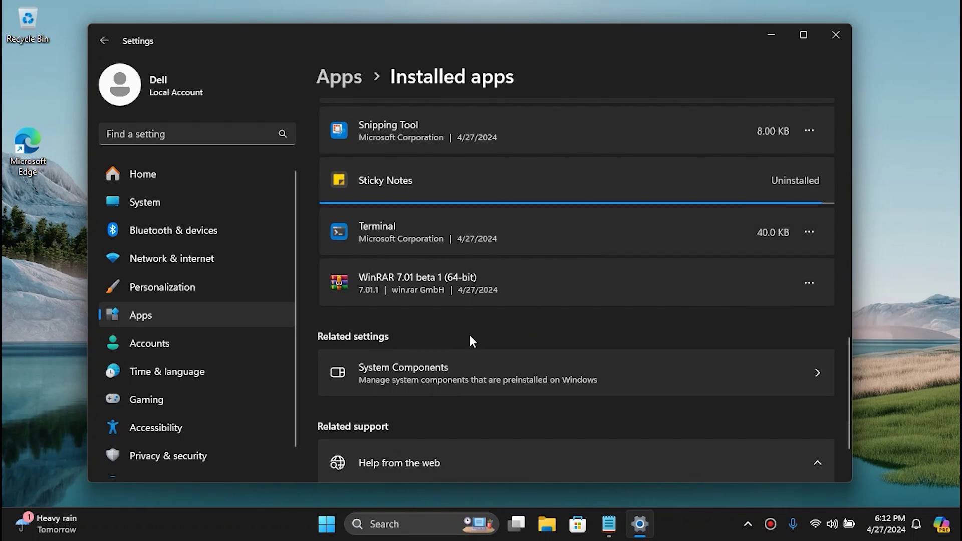
scroll(466, 345, "up", 10)
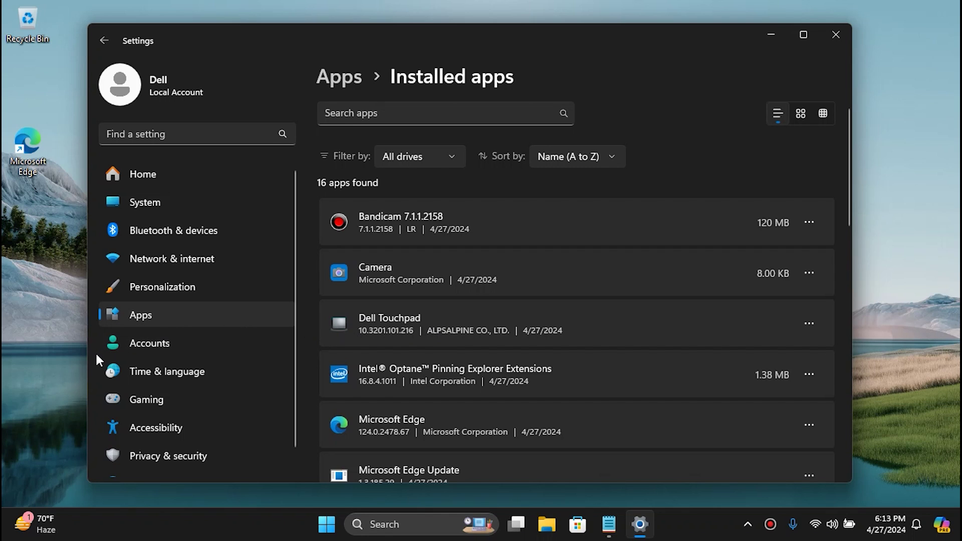
- In Gaming > Game Bar, stop the controller from opening Game Bar
left_click(107, 396)
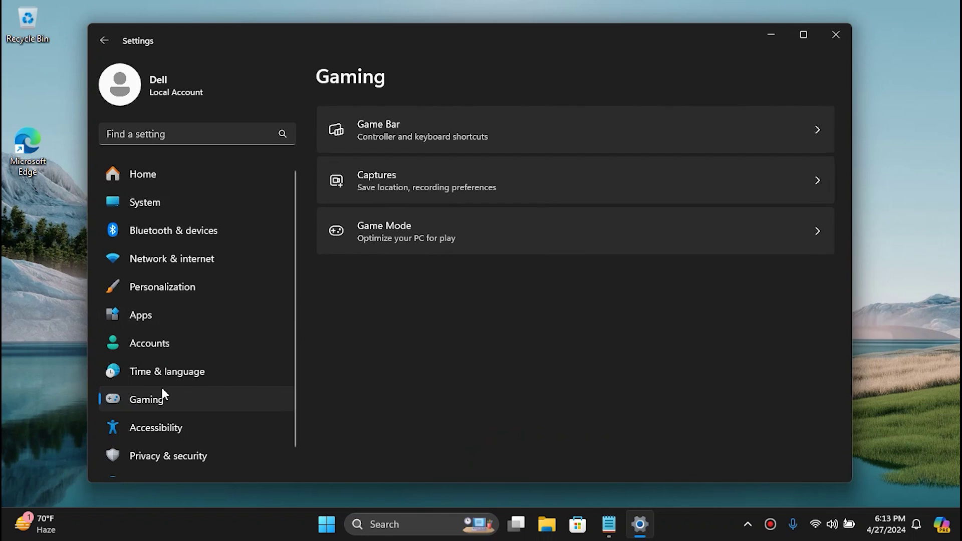
left_click(526, 137)
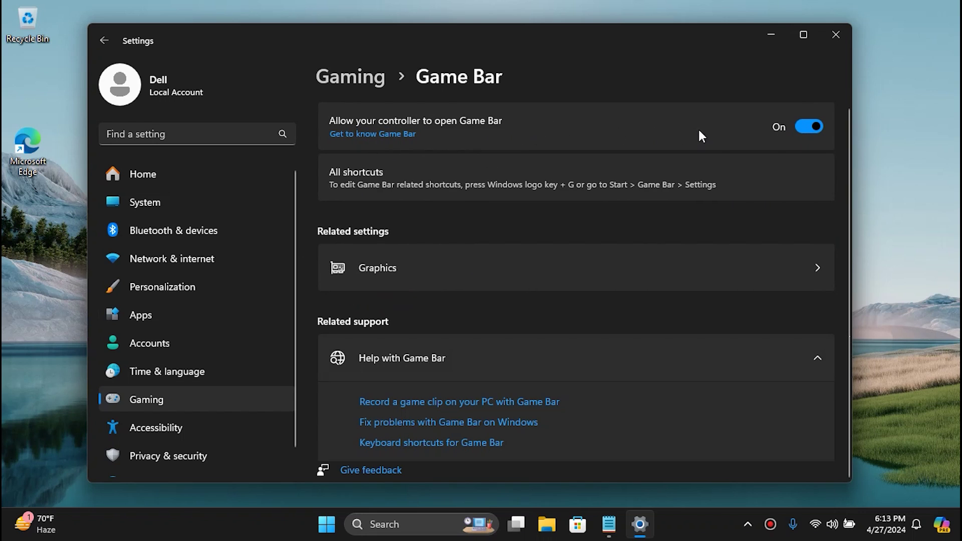
left_click(795, 125)
left_click(355, 75)
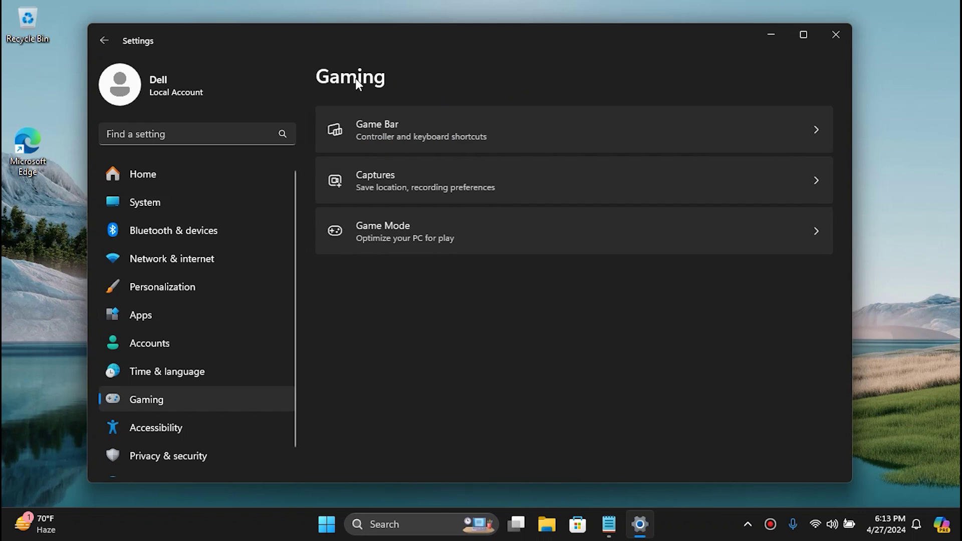
- In Captures, turn off audio capture and mouse cursor capture in game recordings
left_click(723, 160)
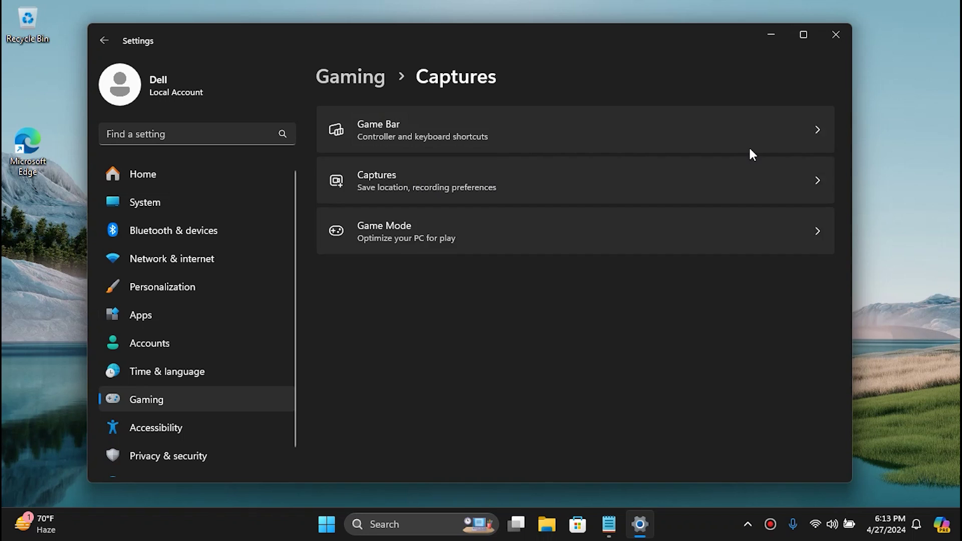
left_click(789, 356)
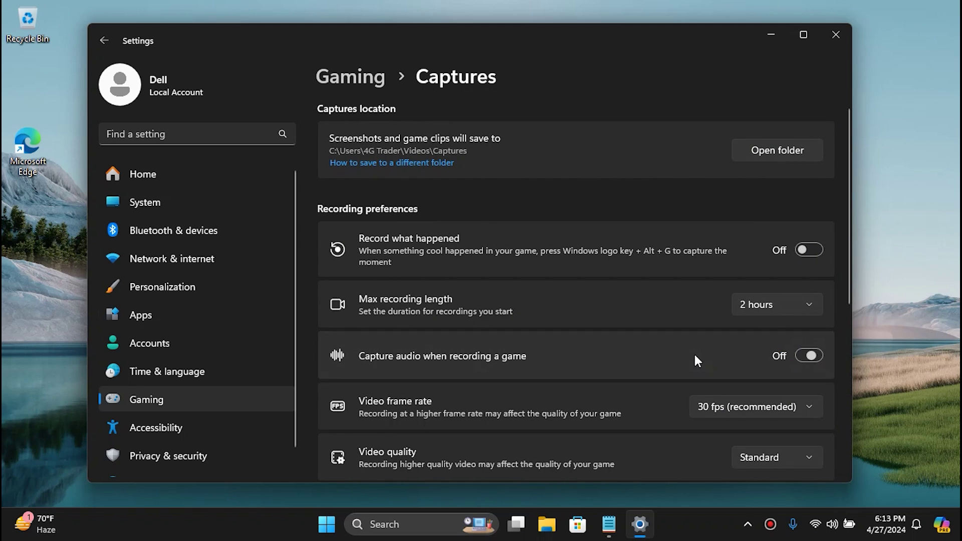
scroll(694, 357, "down", 2)
left_click(808, 393)
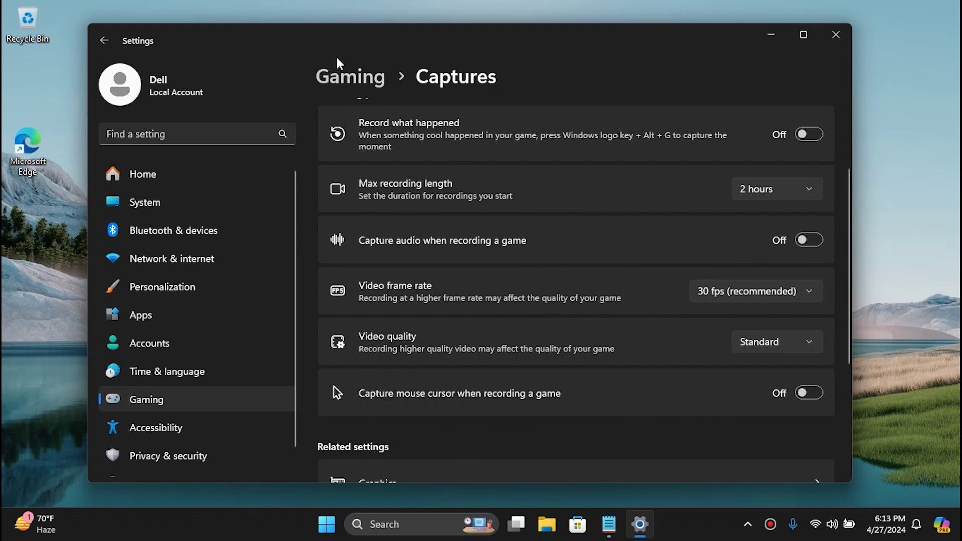
- Open the Game Mode page with Game Mode set to Off
left_click(350, 76)
left_click(465, 228)
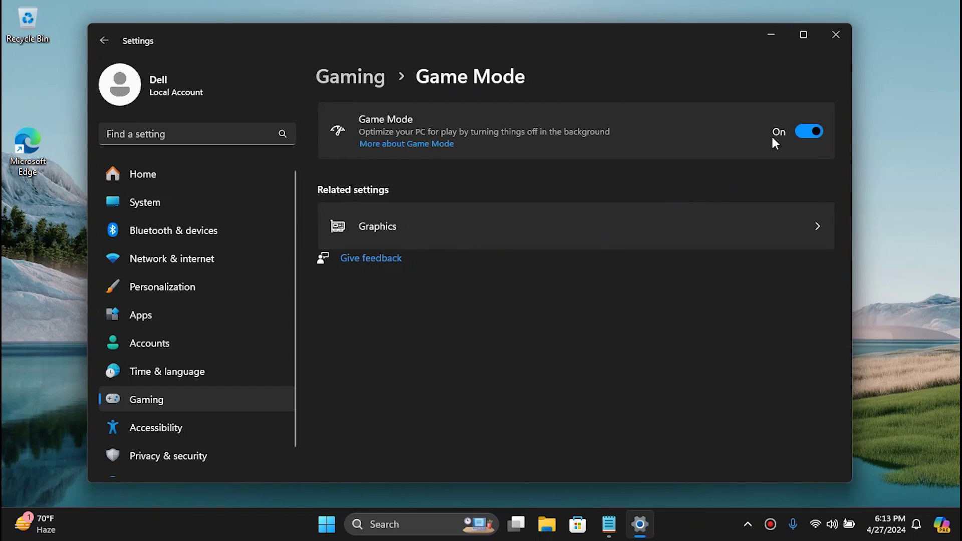
scroll(160, 371, "down", 1)
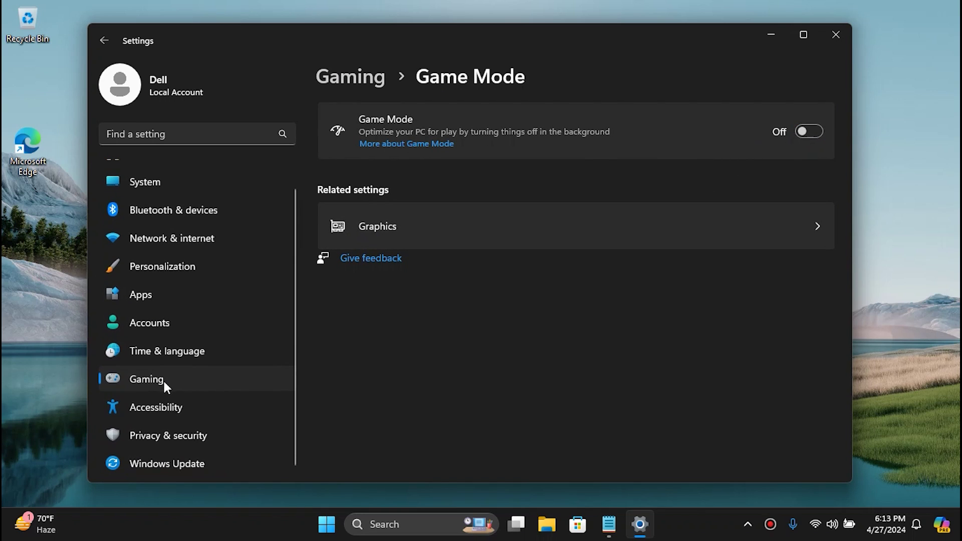
- In Privacy & security > General, turn off notifications in the Settings app
left_click(171, 435)
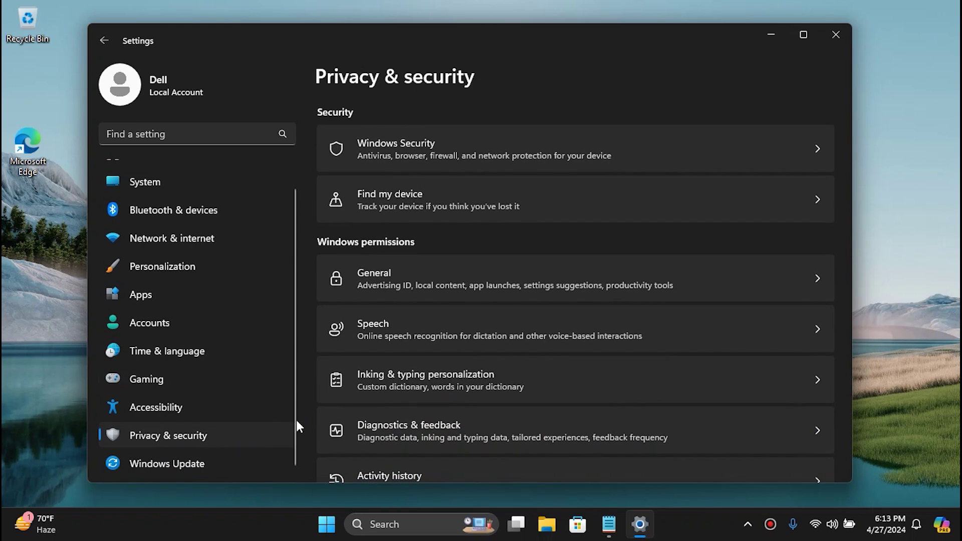
left_click(492, 284)
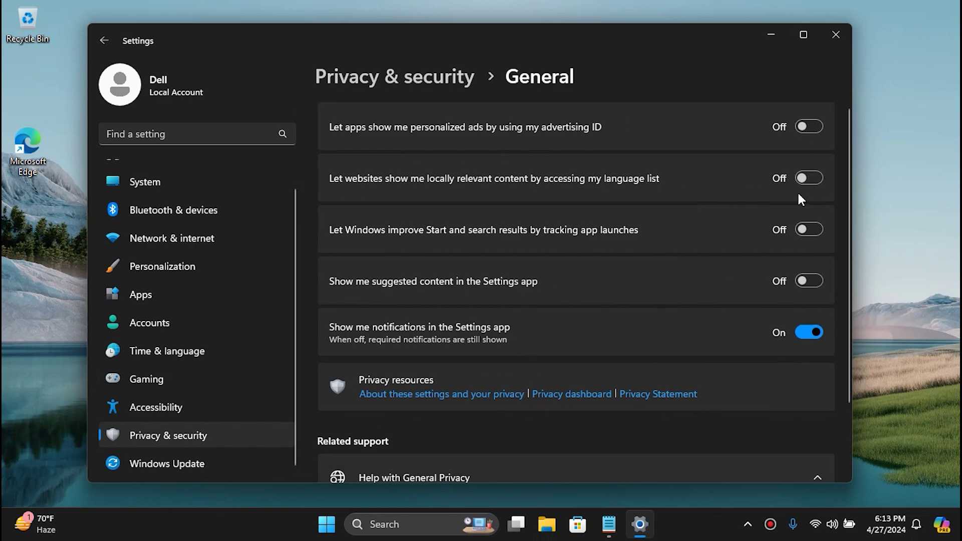
left_click(806, 334)
left_click(409, 76)
scroll(450, 335, "down", 1)
- Check that online speech recognition and the custom inking dictionary are Off
left_click(454, 284)
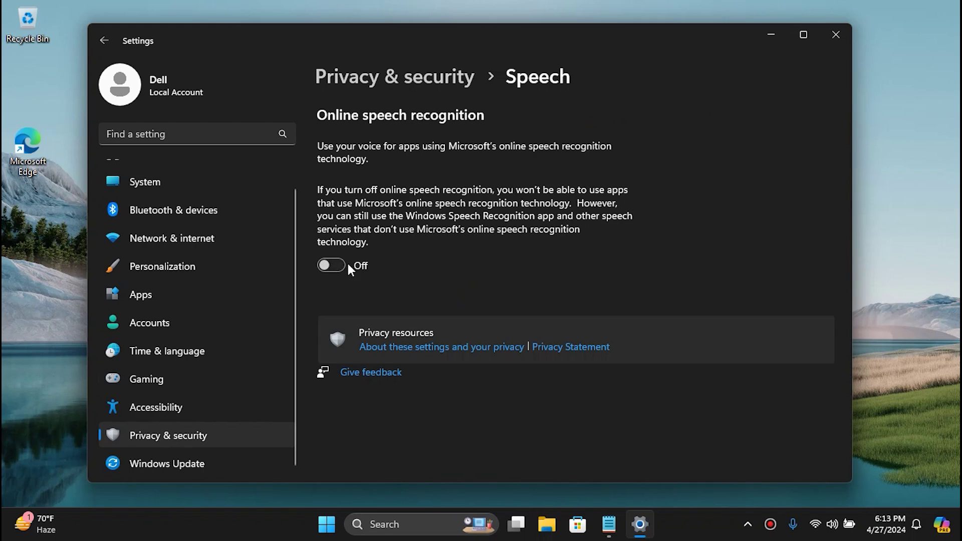
left_click(393, 75)
scroll(466, 305, "down", 2)
left_click(456, 262)
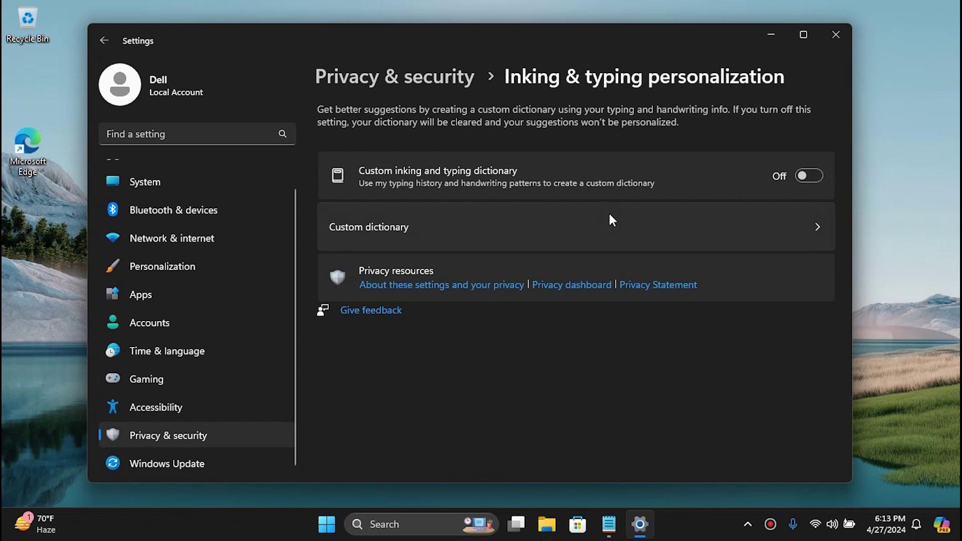
left_click(428, 77)
scroll(451, 250, "down", 3)
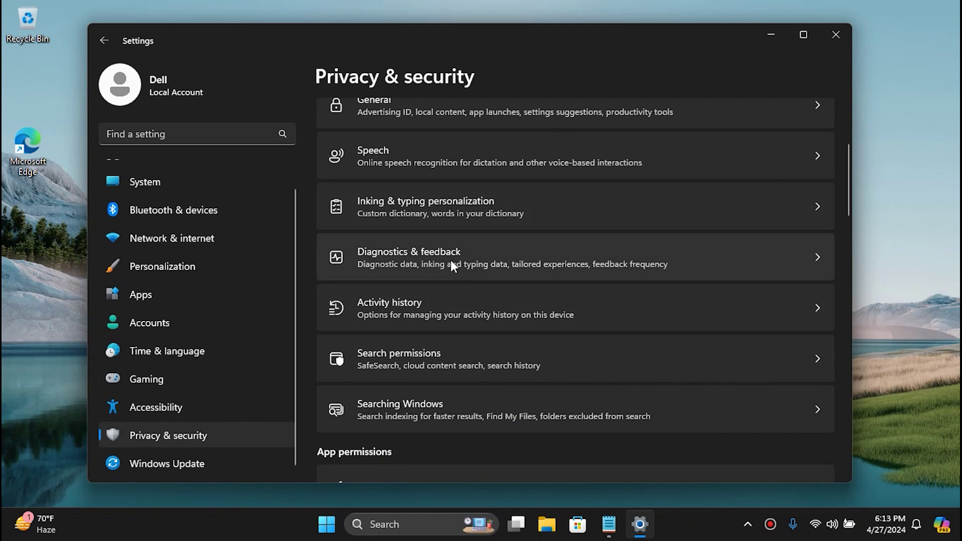
- Leave optional diagnostic data Off and delete the collected diagnostic data
left_click(450, 260)
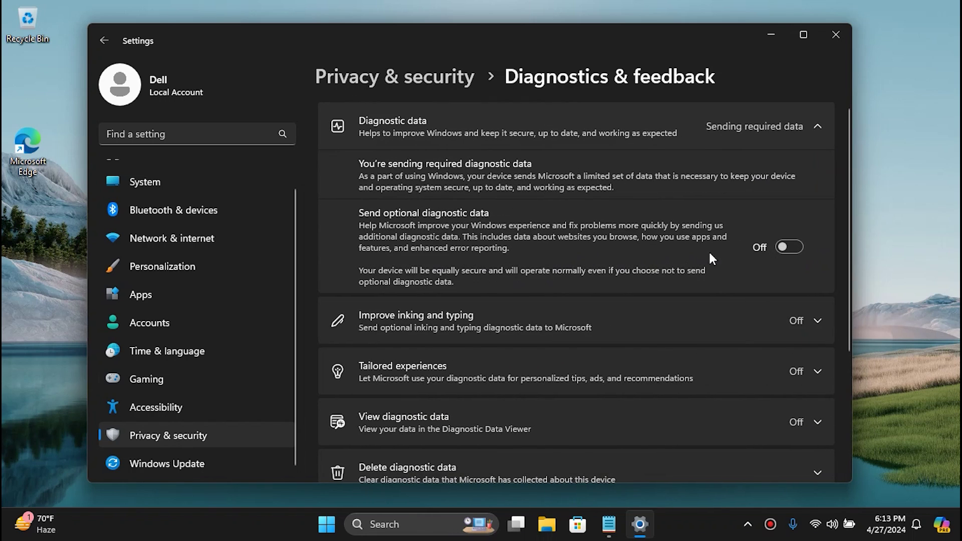
left_click(788, 248)
left_click(787, 247)
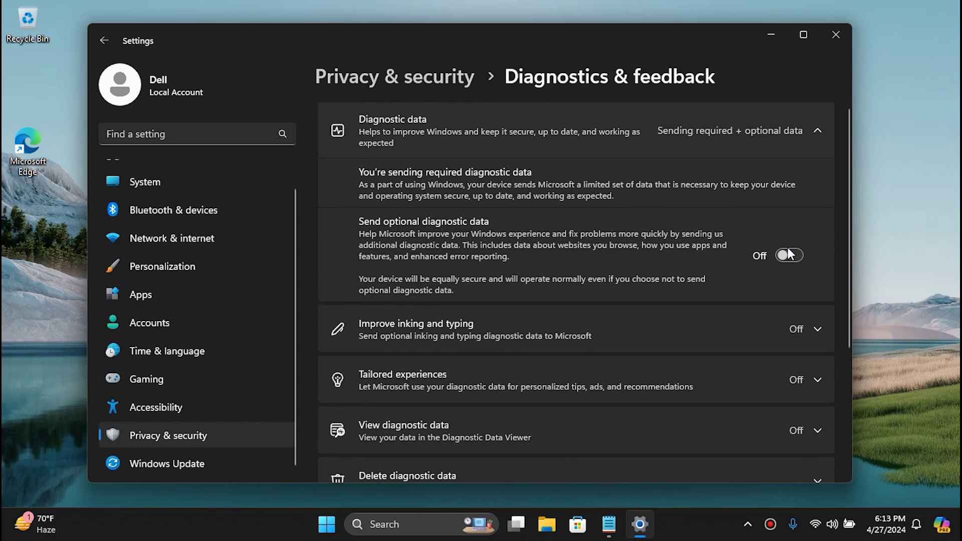
scroll(580, 270, "down", 1)
scroll(580, 270, "down", 2)
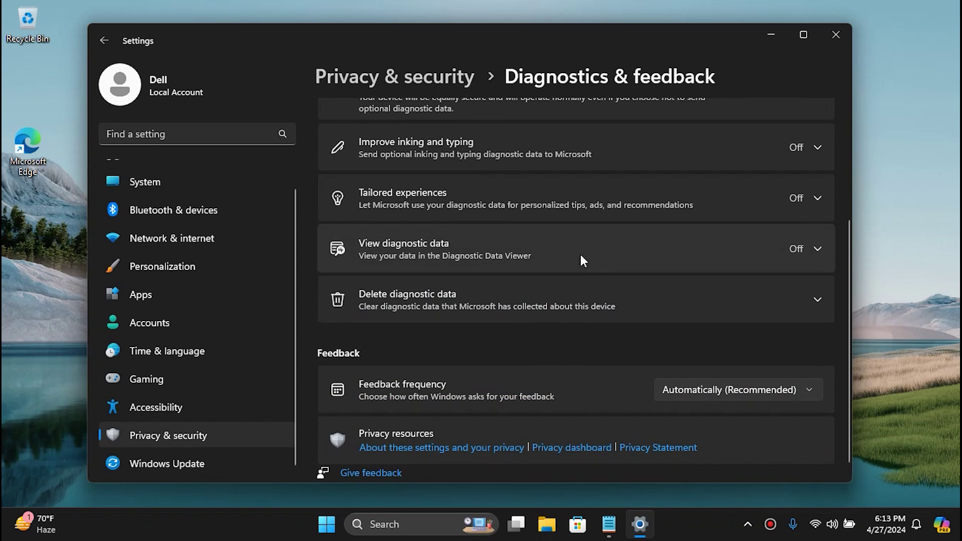
left_click(580, 254)
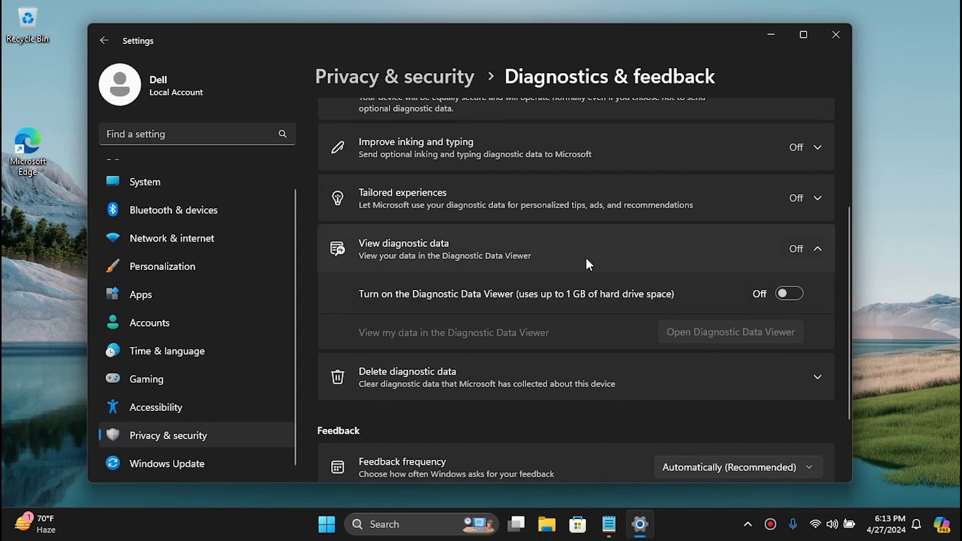
left_click(558, 374)
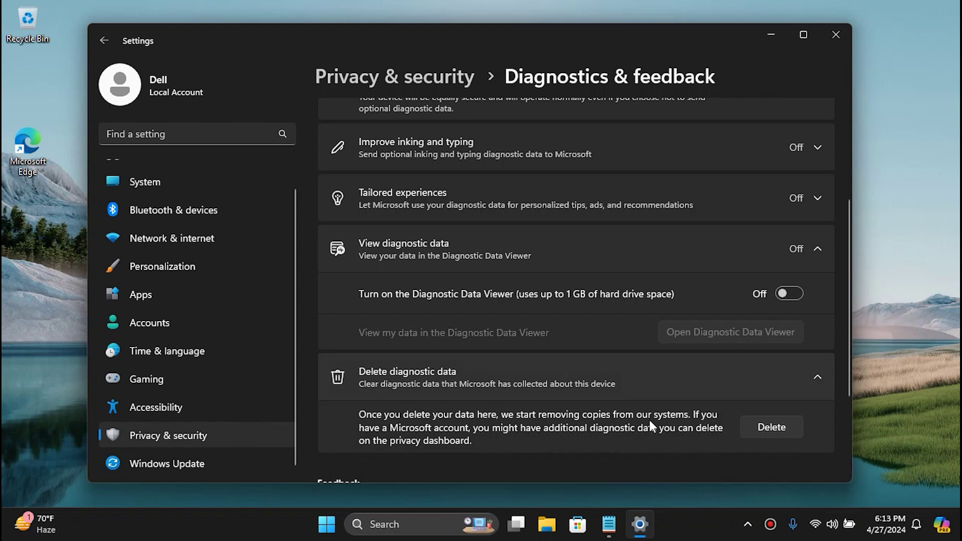
left_click(779, 428)
left_click(413, 81)
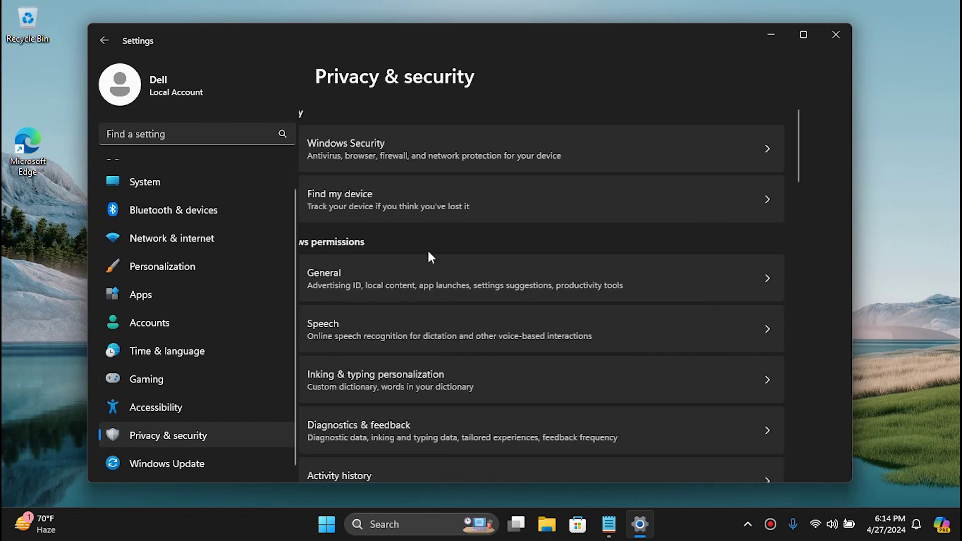
- Turn off storing activity history on this device
scroll(446, 316, "down", 5)
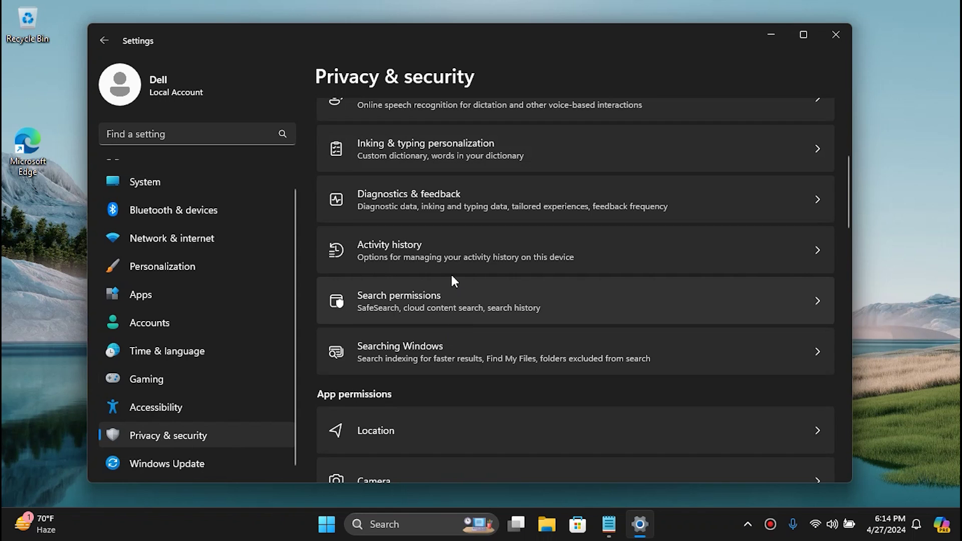
left_click(446, 256)
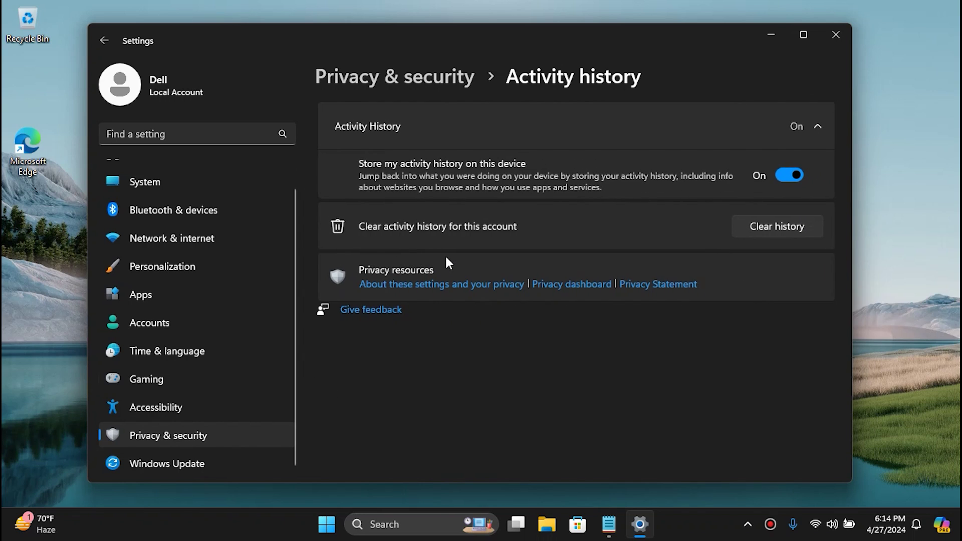
left_click(789, 175)
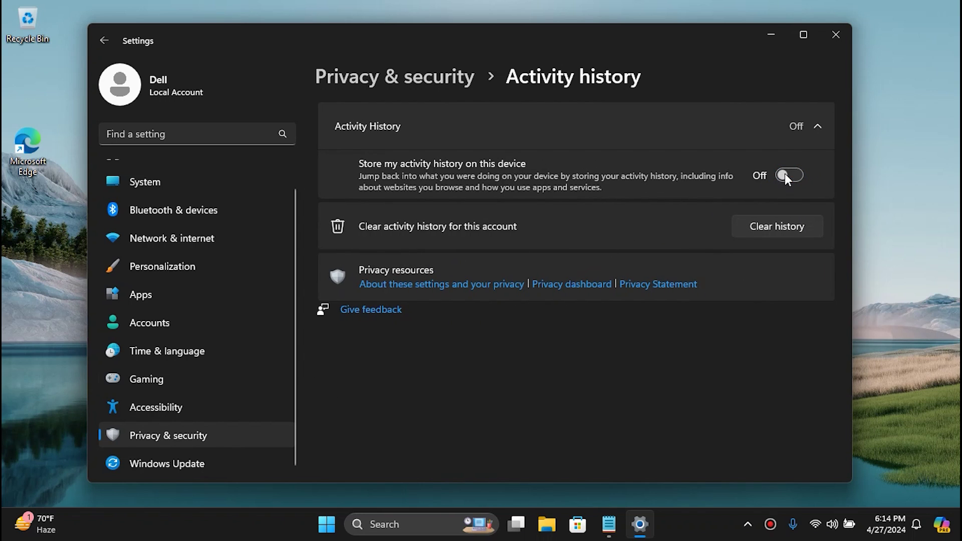
left_click(413, 73)
scroll(432, 288, "down", 5)
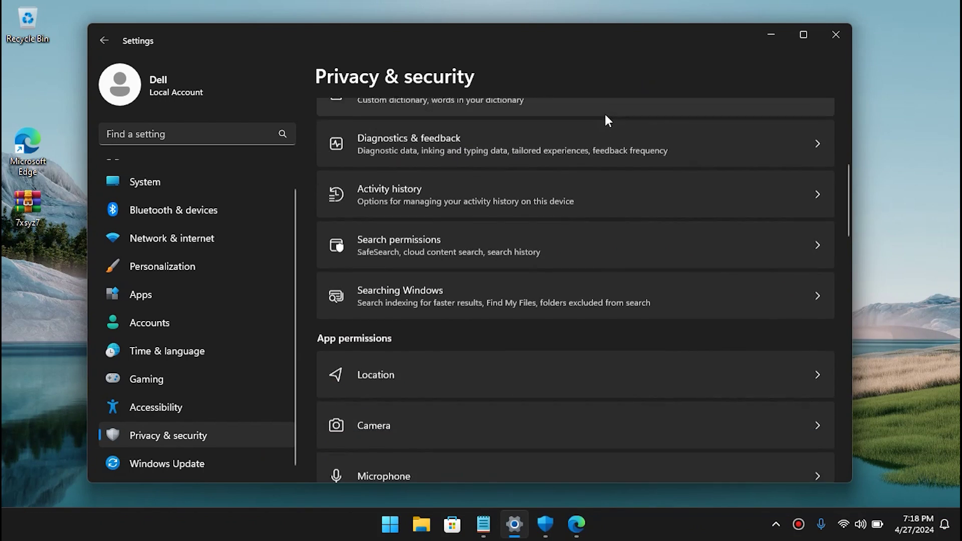
scroll(604, 112, "down", 2)
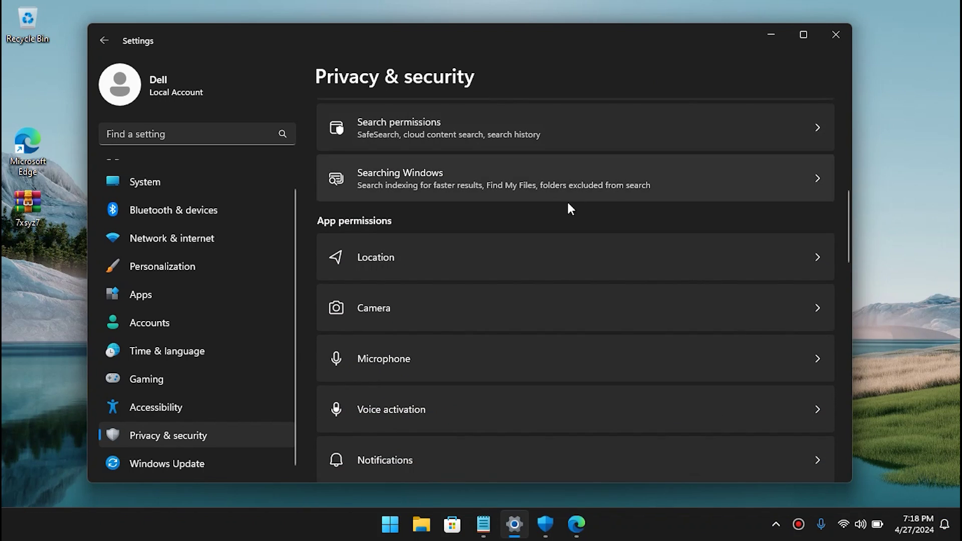
- Switch Location services Off in the Location privacy page
left_click(517, 258)
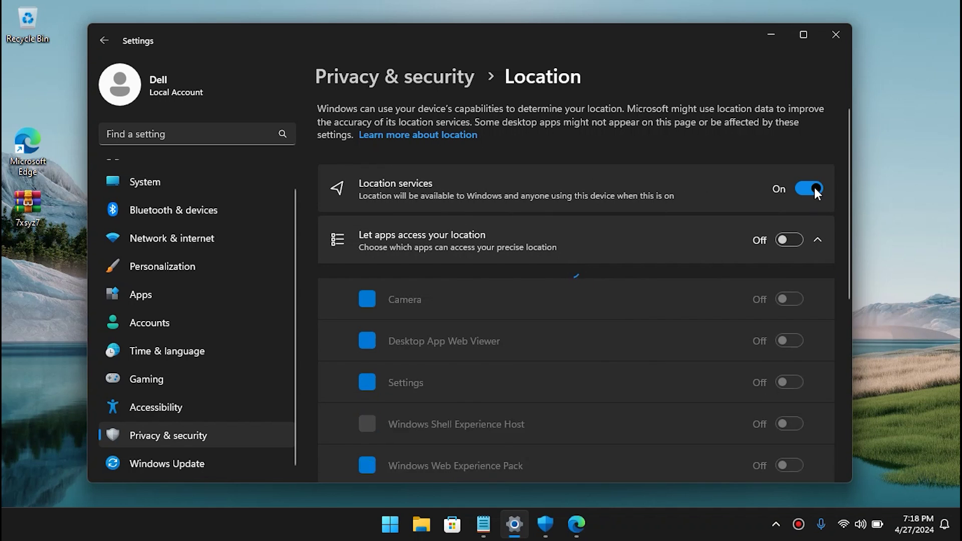
left_click(814, 189)
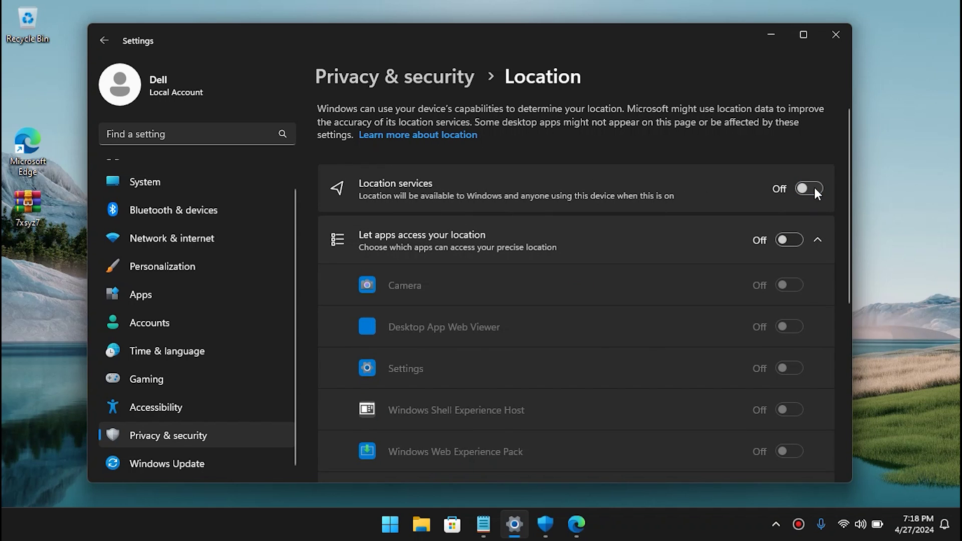
left_click(419, 75)
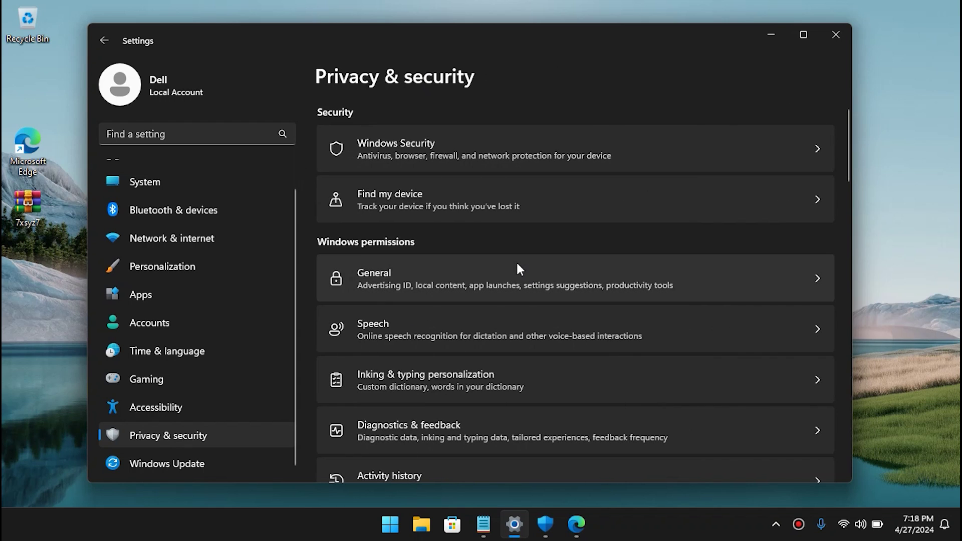
scroll(516, 265, "down", 5)
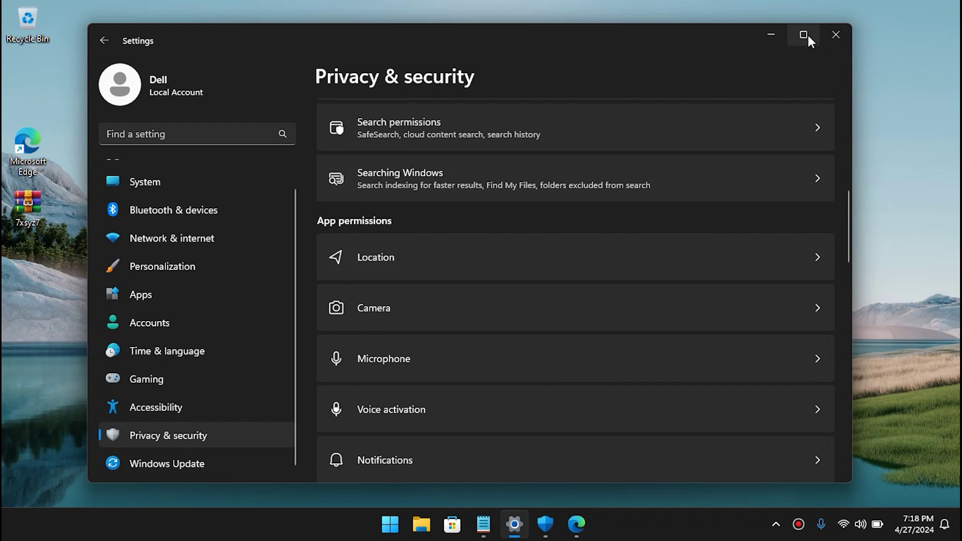
- Maximize the Settings window and review the Camera permission settings
left_click(804, 35)
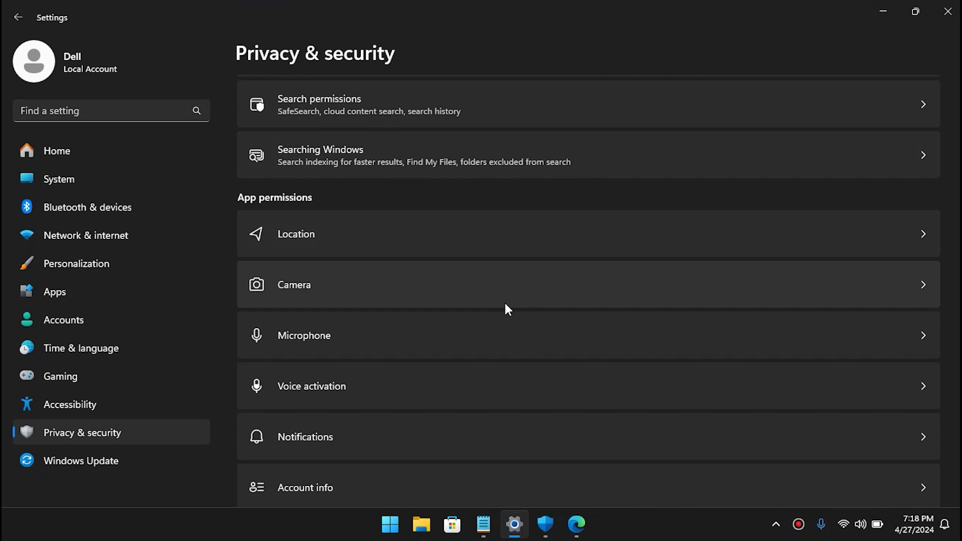
left_click(554, 296)
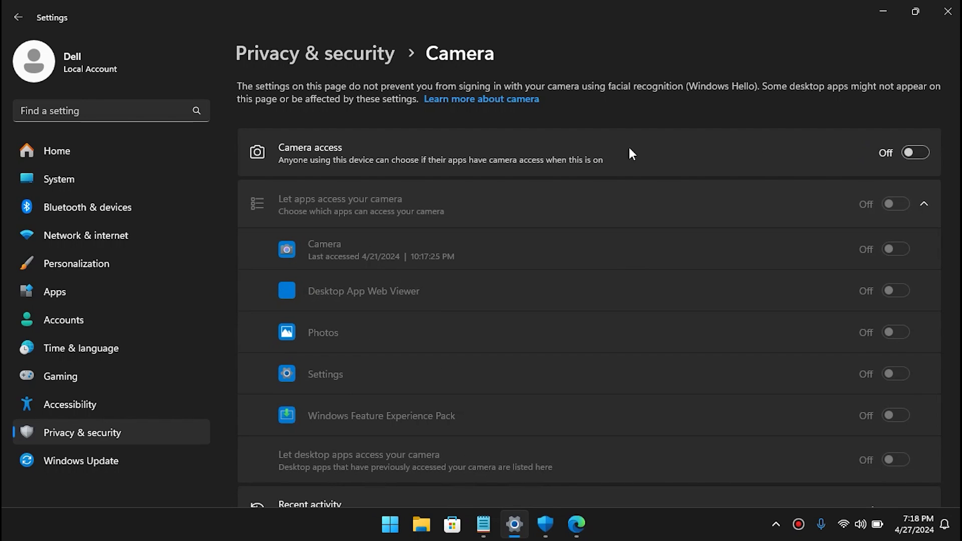
left_click(326, 54)
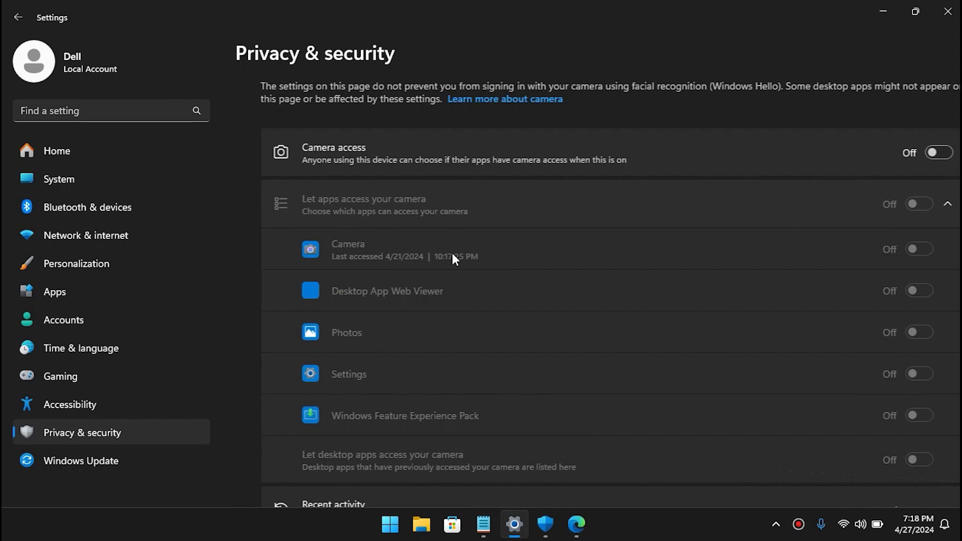
scroll(463, 262, "down", 10)
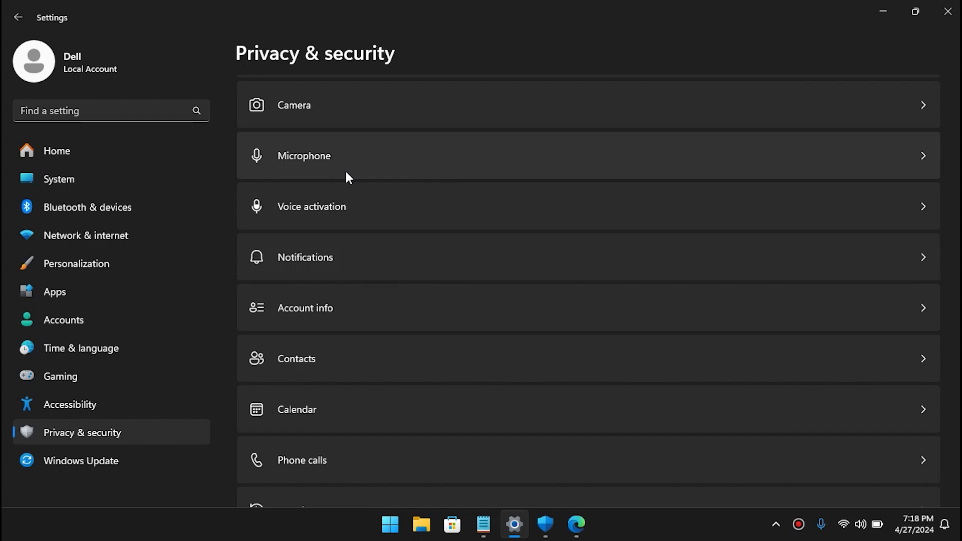
- Turn off 'Let apps access voice activation services'
left_click(634, 209)
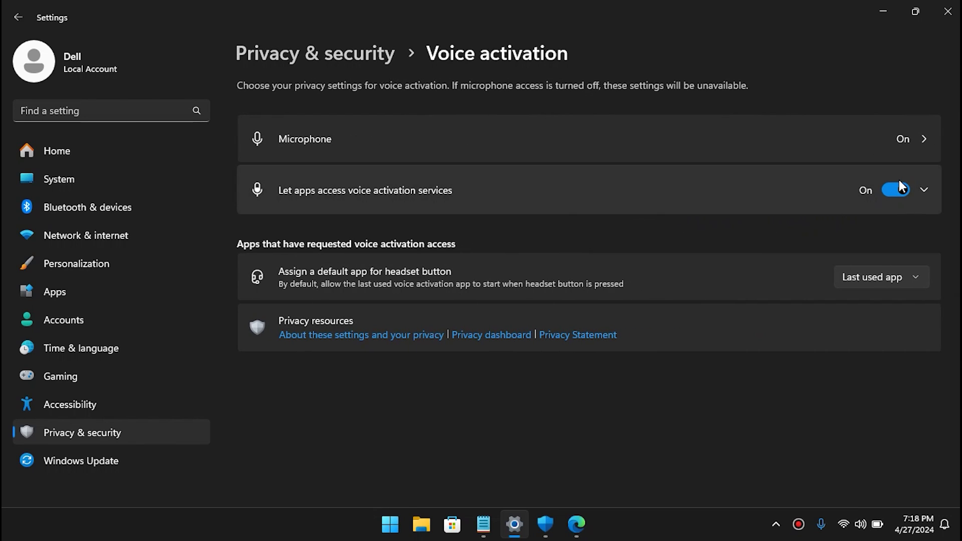
left_click(897, 184)
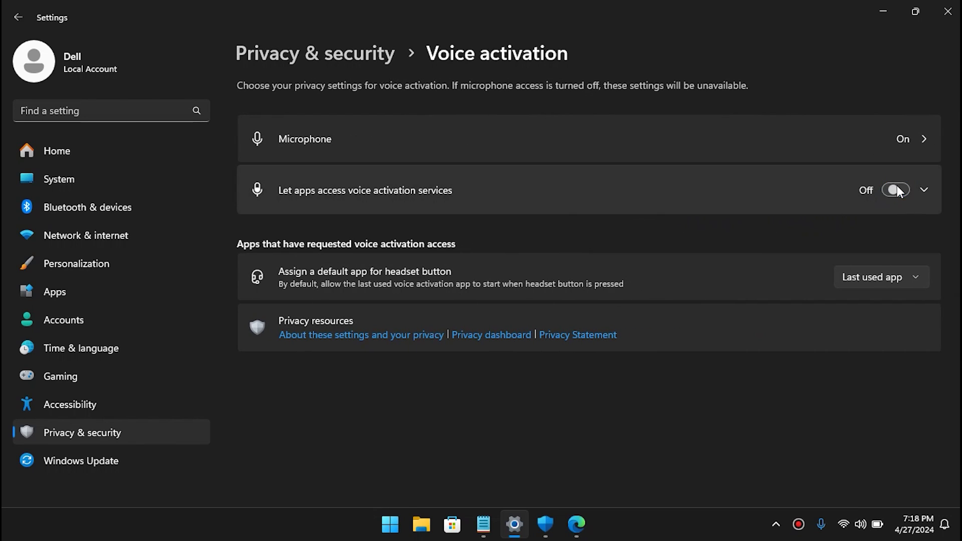
left_click(344, 52)
scroll(391, 298, "down", 10)
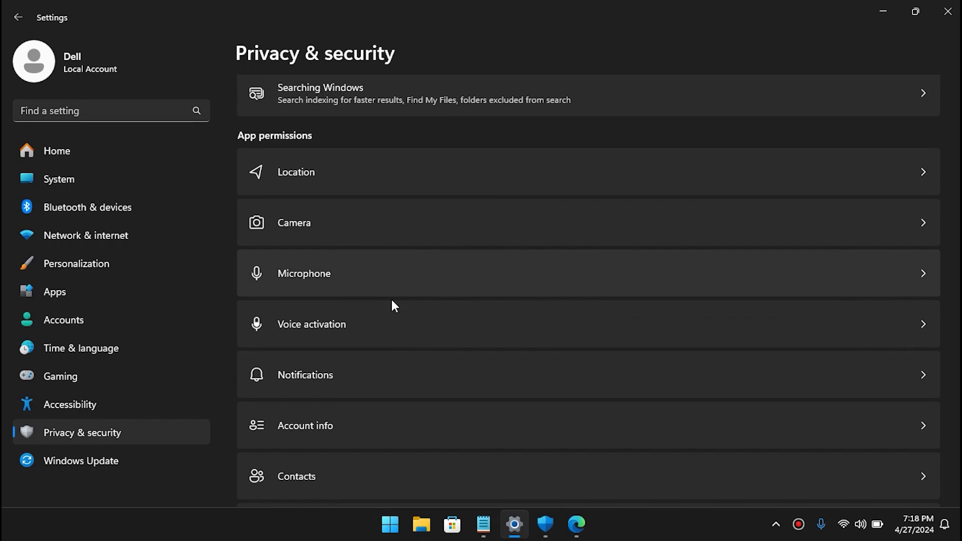
- Turn off app access to notifications
left_click(389, 269)
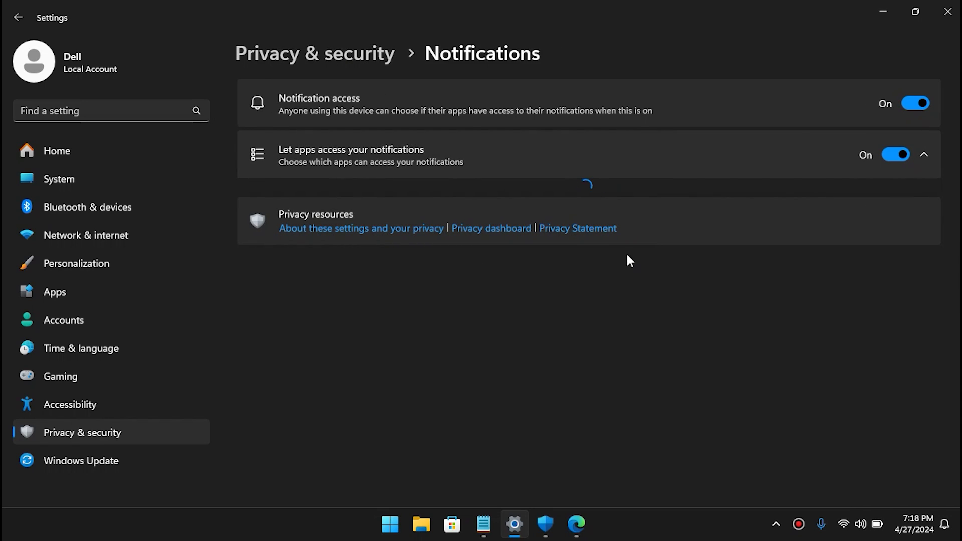
left_click(914, 103)
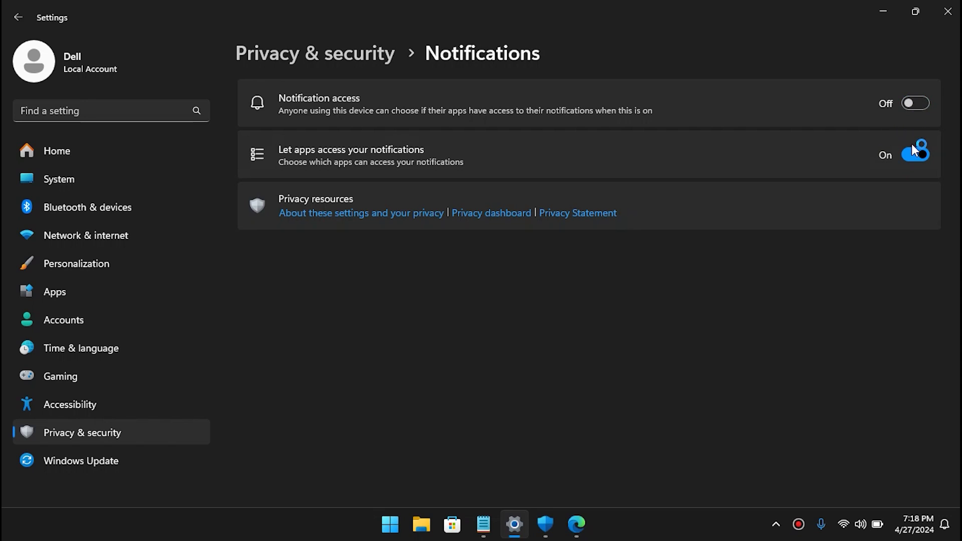
left_click(351, 56)
scroll(506, 368, "down", 10)
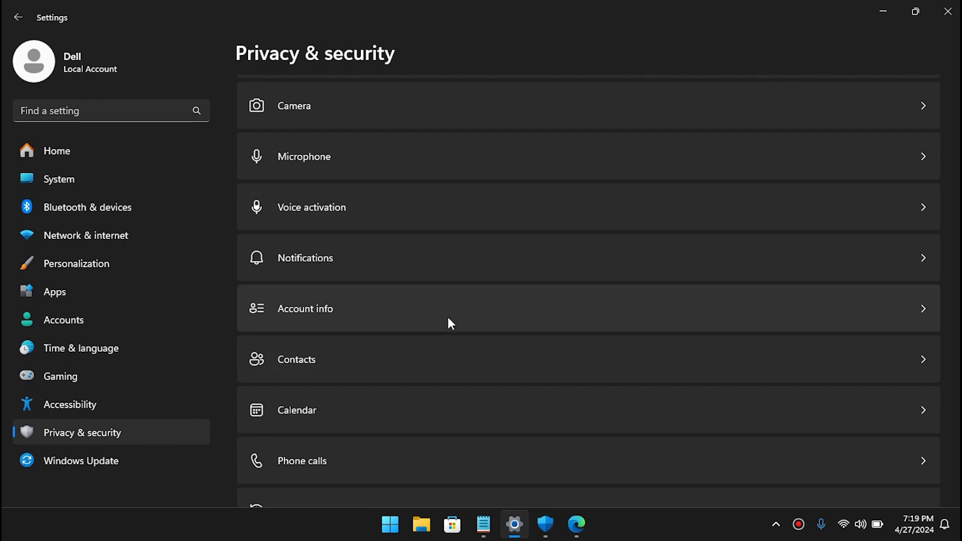
- Turn off app access to account info
left_click(447, 314)
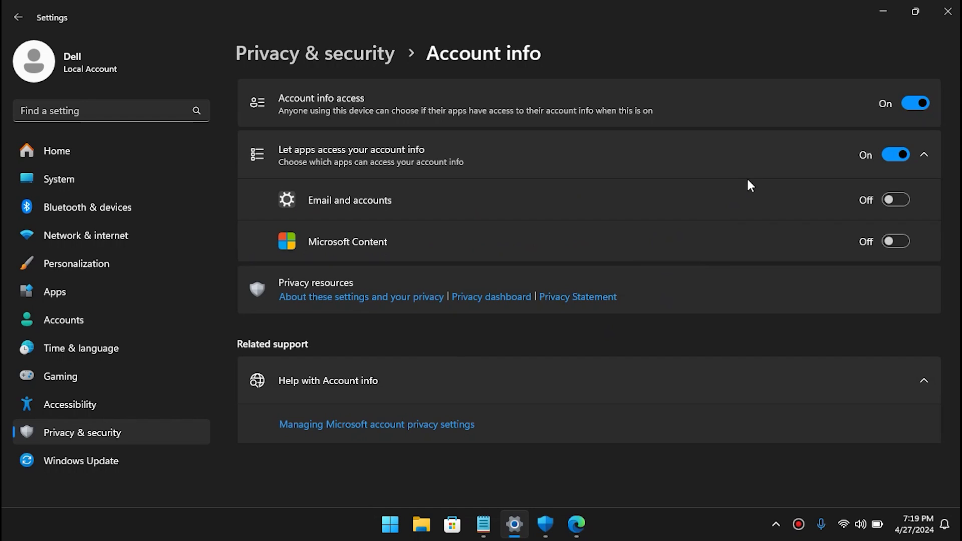
left_click(922, 103)
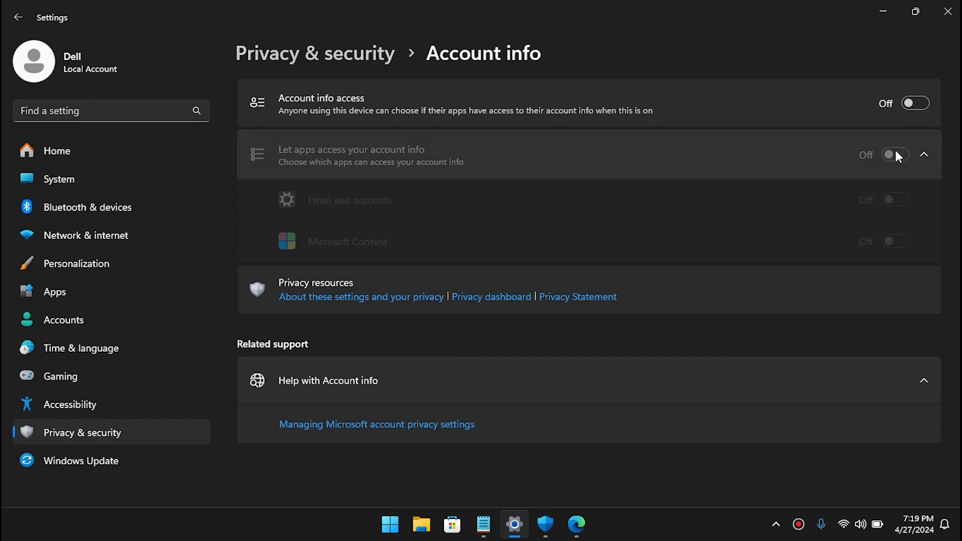
left_click(345, 58)
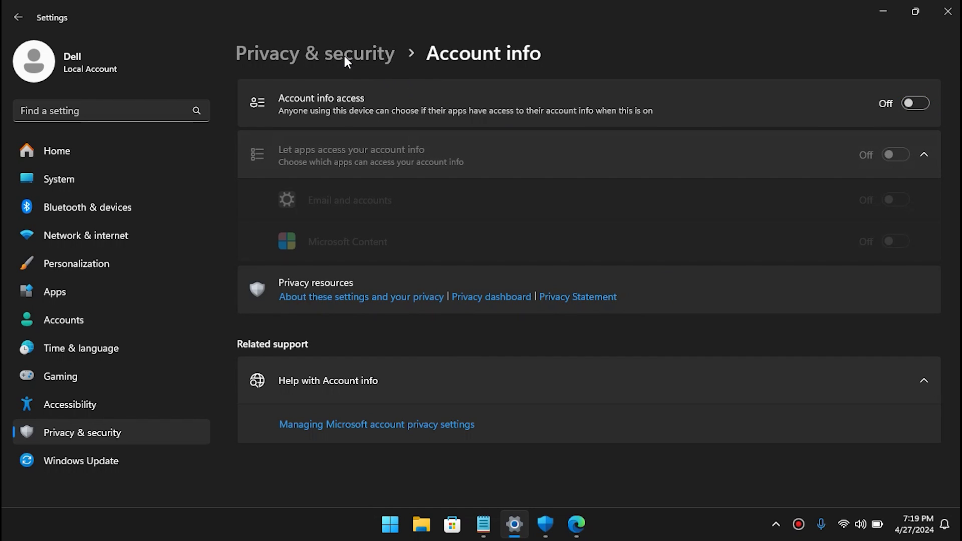
scroll(482, 248, "down", 10)
scroll(482, 244, "down", 5)
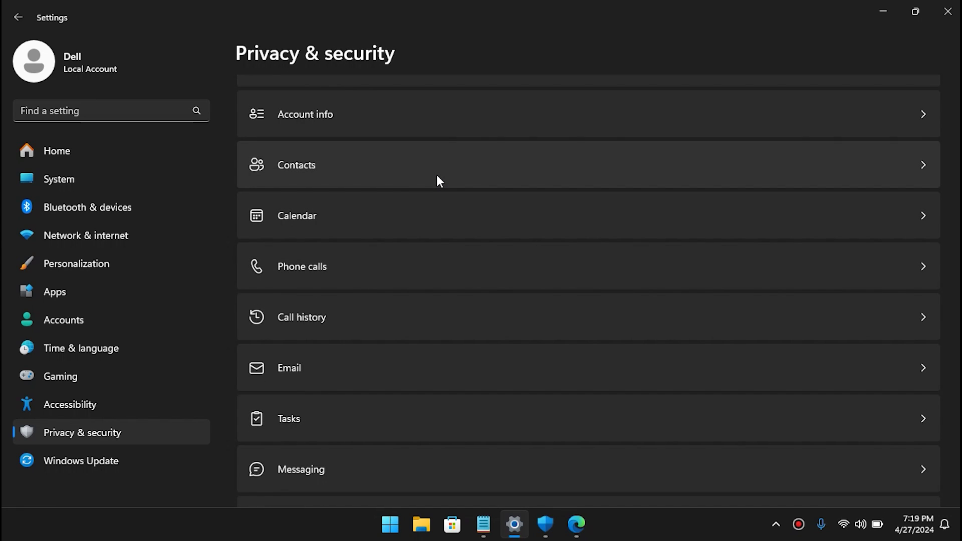
scroll(437, 180, "down", 2)
scroll(416, 210, "up", 1)
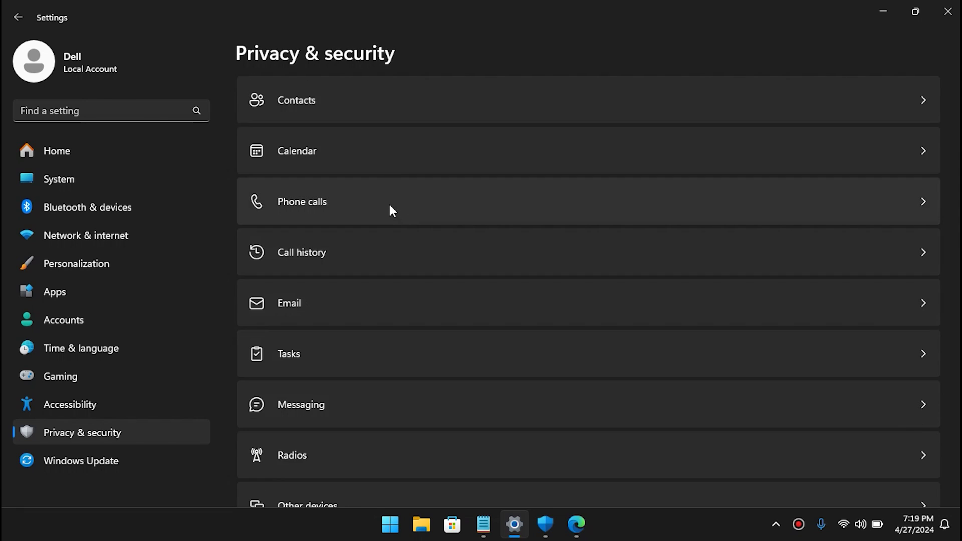
- Turn off app access to call history, leaving calendar and phone calls unchanged
left_click(395, 161)
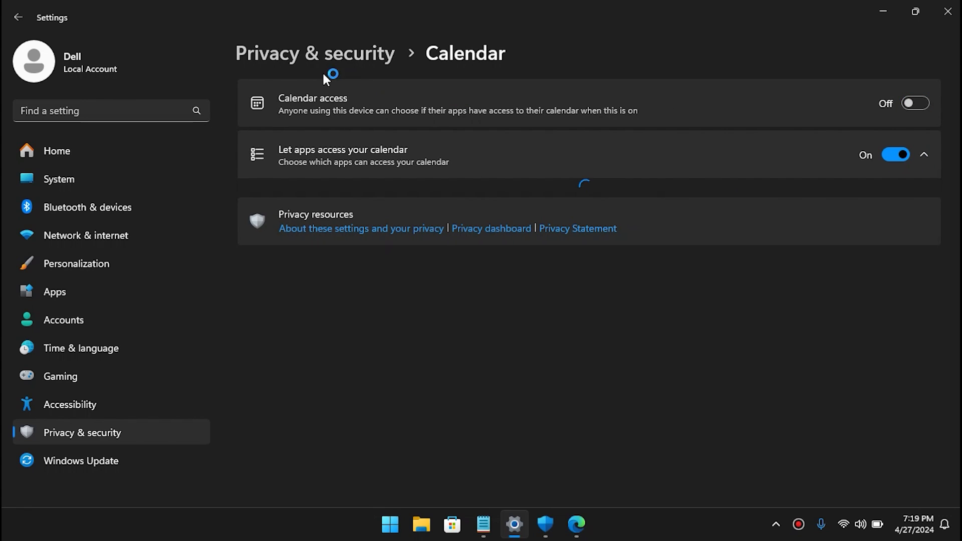
left_click(326, 55)
scroll(446, 288, "down", 5)
left_click(428, 294)
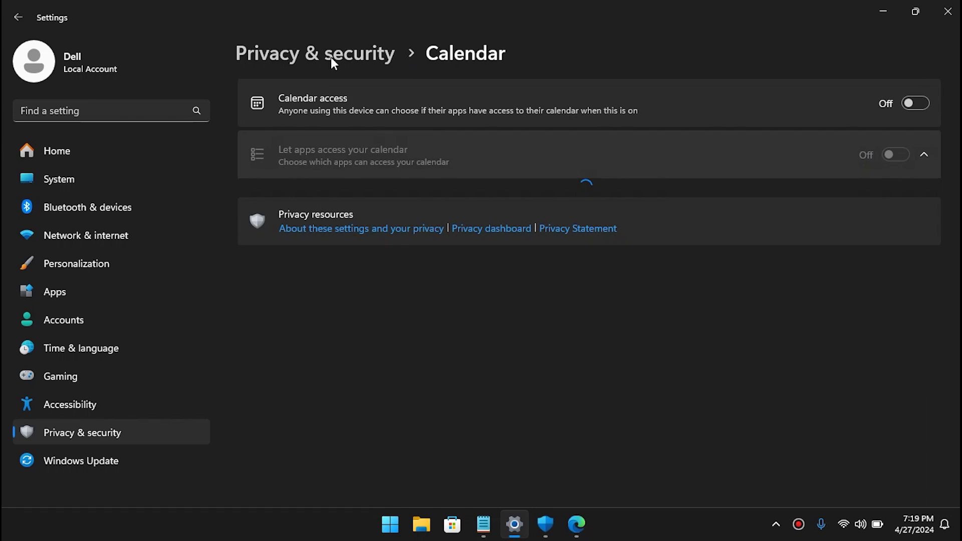
left_click(325, 55)
scroll(501, 300, "down", 5)
left_click(510, 266)
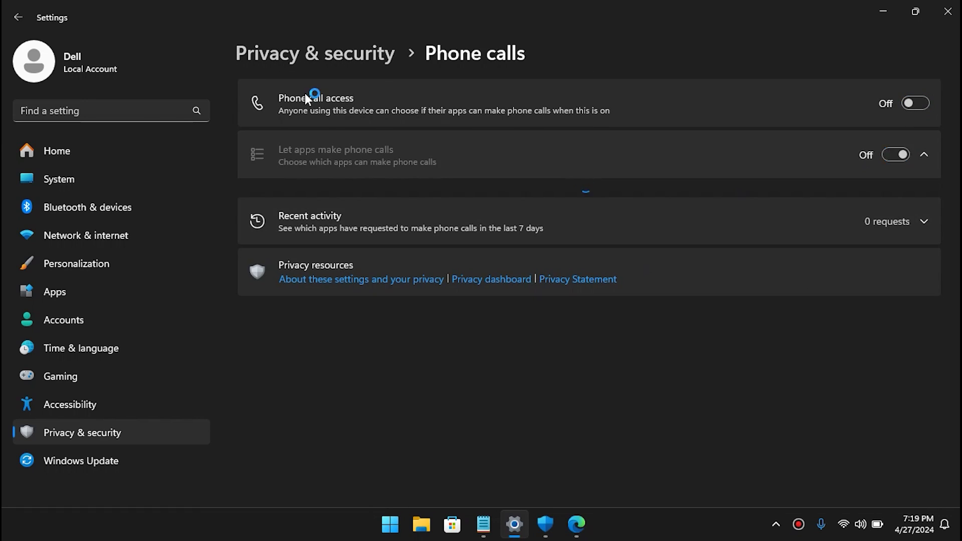
left_click(325, 55)
left_click(301, 384)
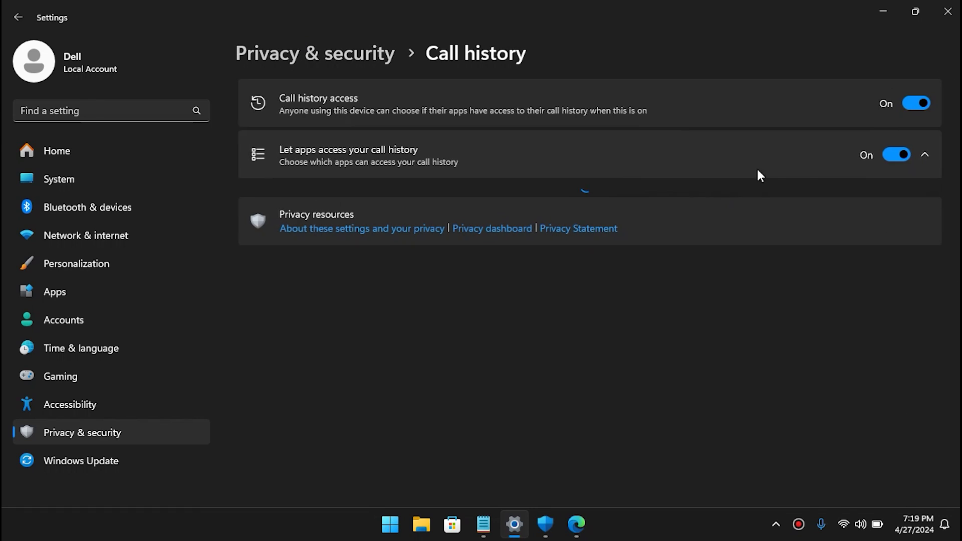
left_click(927, 103)
left_click(326, 55)
- Turn off app access to email and tasks
scroll(371, 271, "down", 4)
left_click(361, 256)
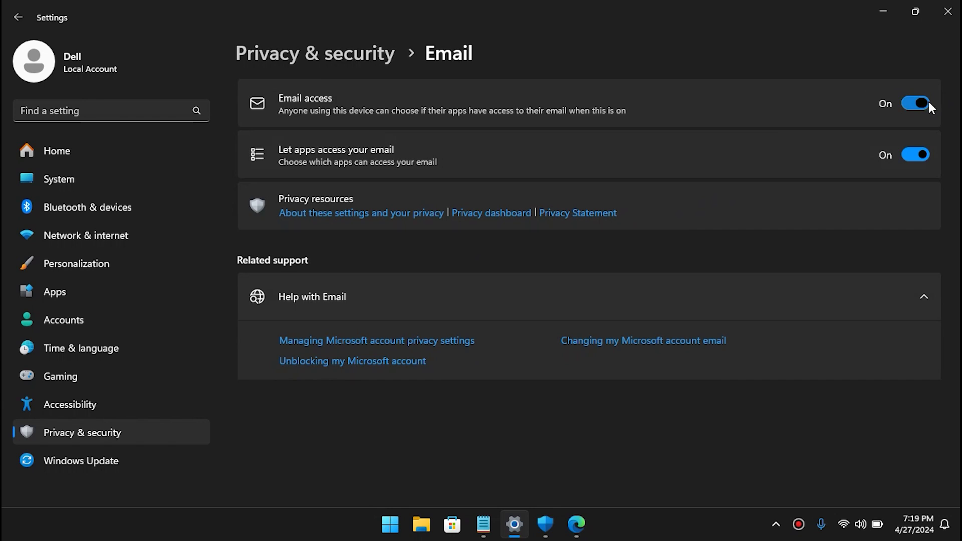
left_click(927, 103)
left_click(325, 55)
left_click(446, 224)
left_click(915, 103)
left_click(325, 55)
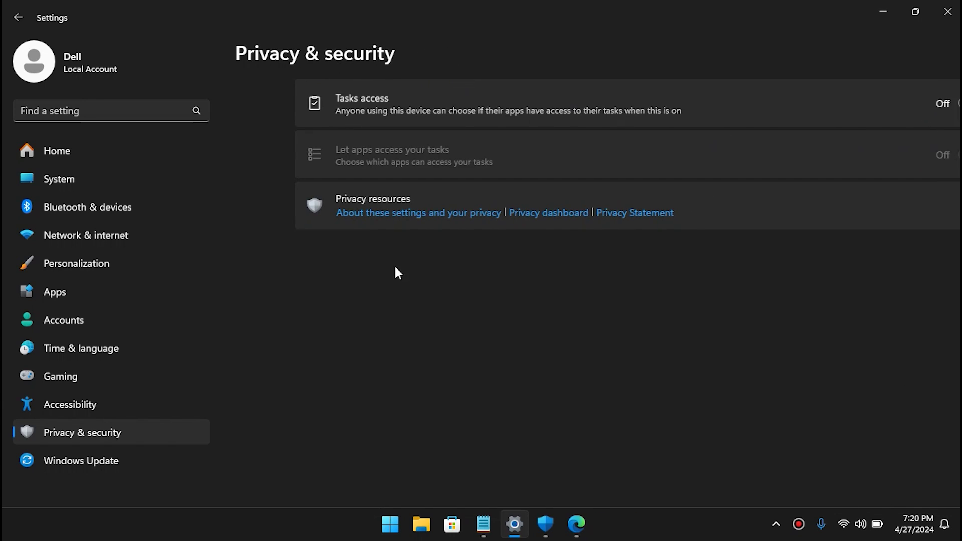
- Turn off app access to messaging, leaving radios unchanged
left_click(428, 303)
left_click(915, 103)
left_click(325, 55)
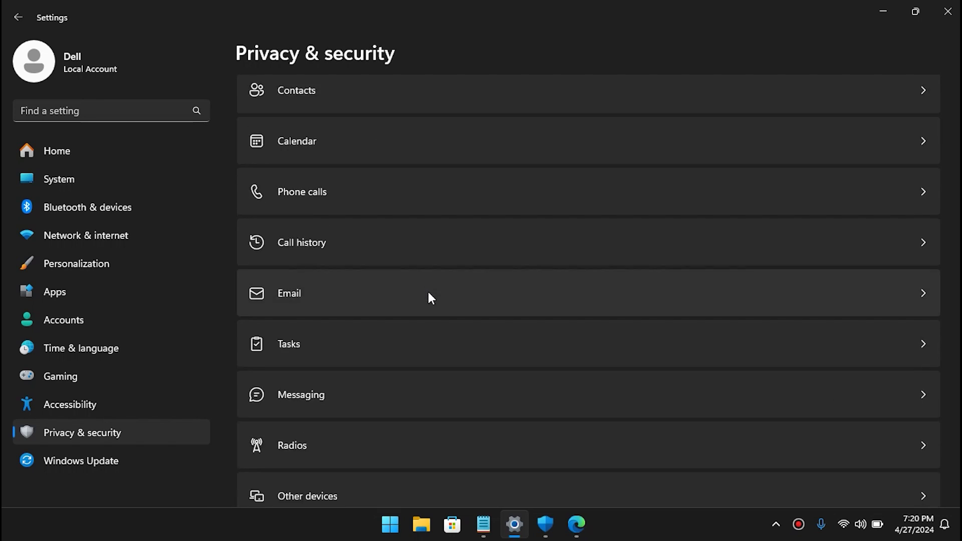
scroll(427, 296, "down", 3)
left_click(455, 198)
left_click(326, 55)
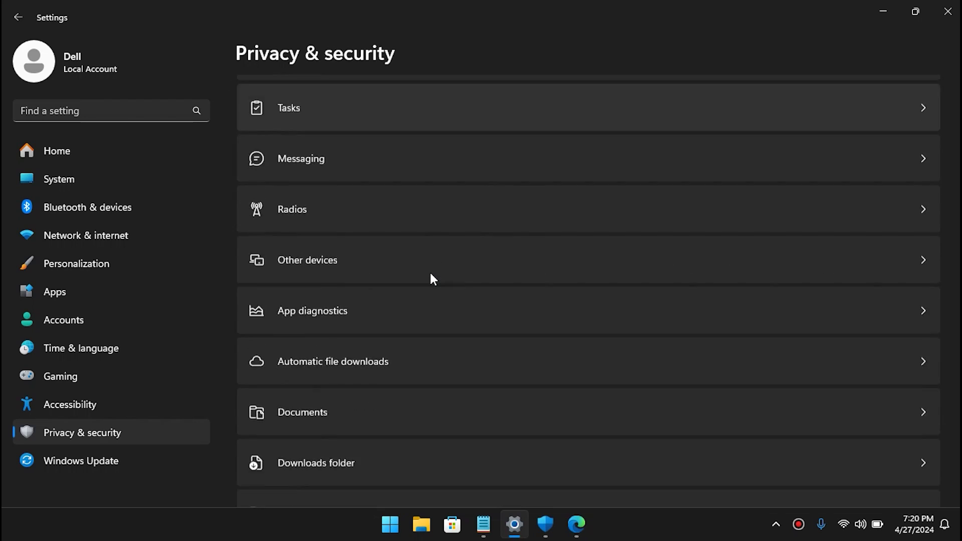
- Stop apps communicating with unpaired devices, then close Settings
left_click(429, 270)
left_click(250, 161)
scroll(371, 313, "down", 15)
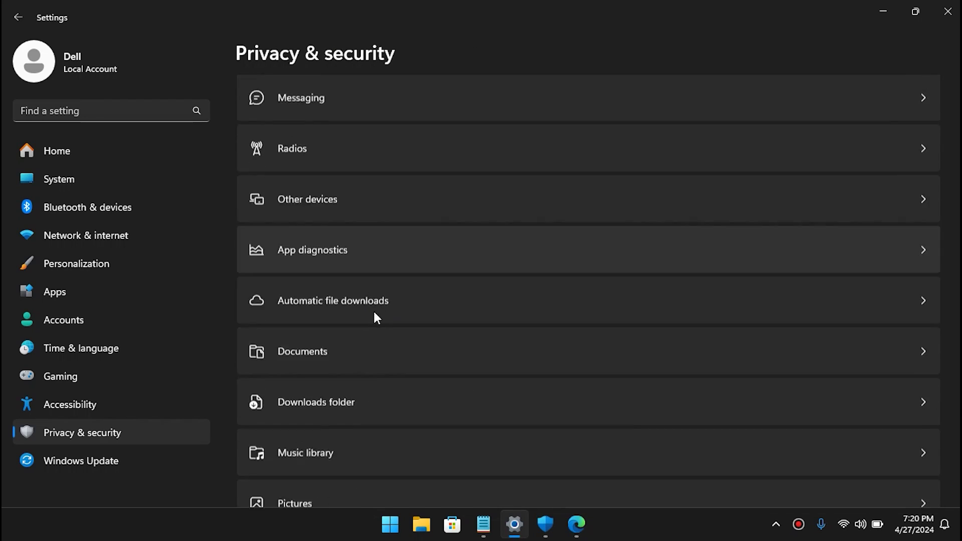
left_click(311, 198)
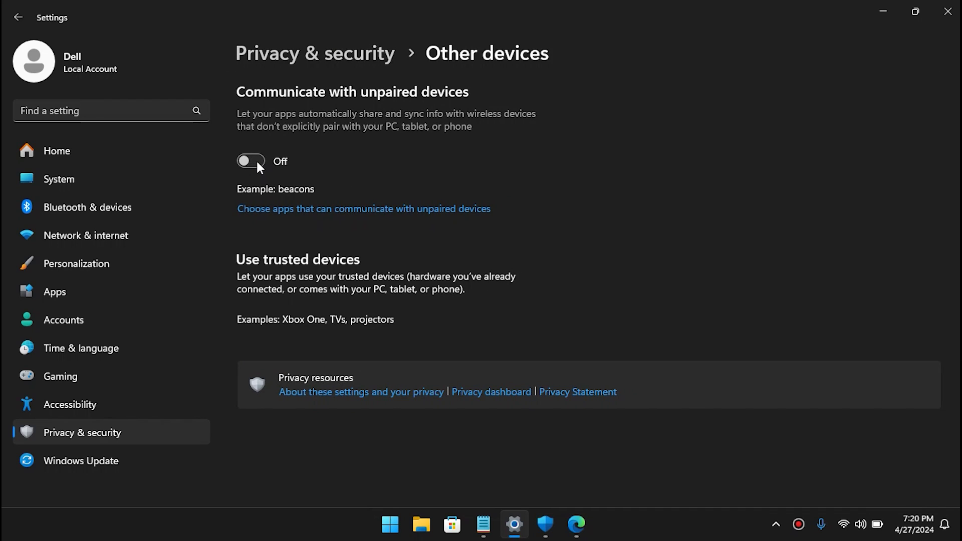
left_click(341, 63)
scroll(405, 302, "down", 10)
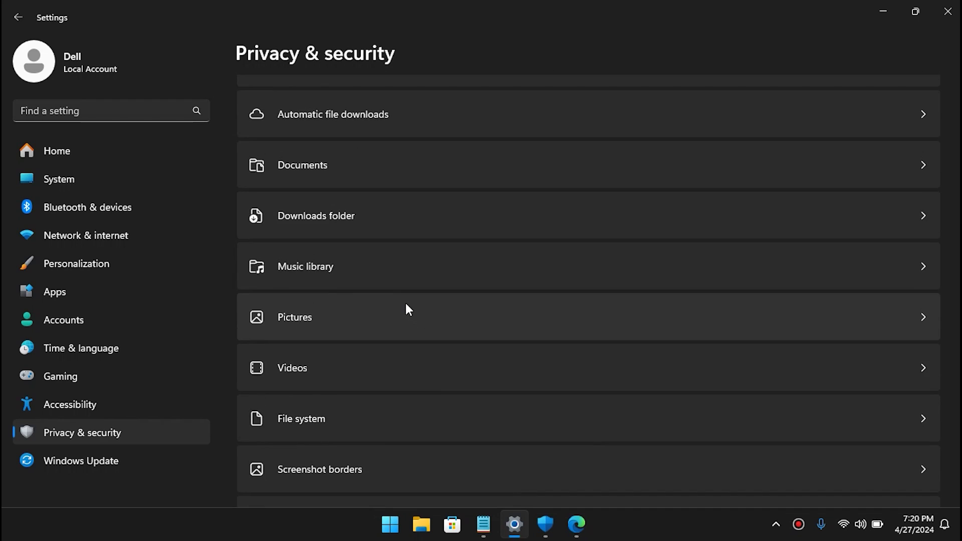
left_click(410, 275)
key("alt+Left")
scroll(415, 401, "down", 10)
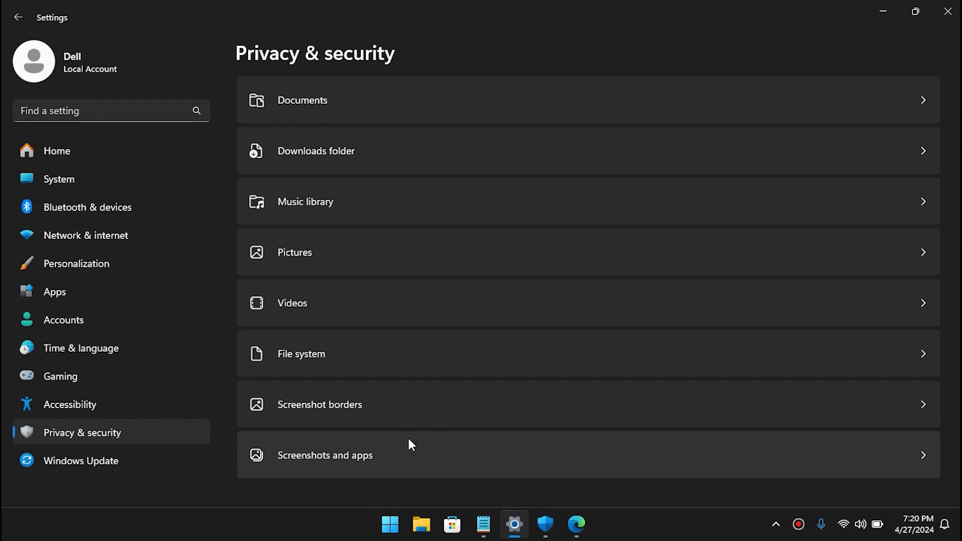
left_click(946, 11)
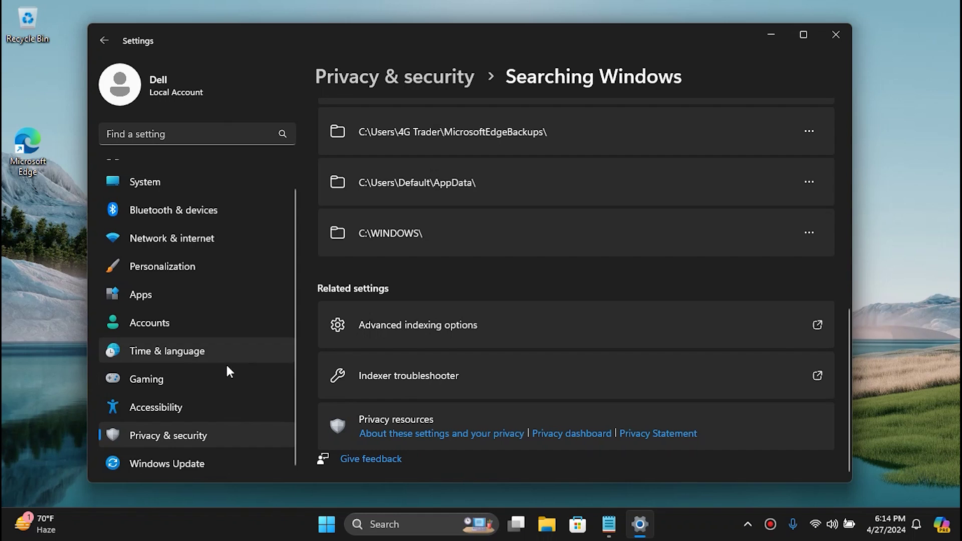
- Switch off Delivery Optimization's Allow downloads from other PCs under Windows Update advanced options
left_click(173, 469)
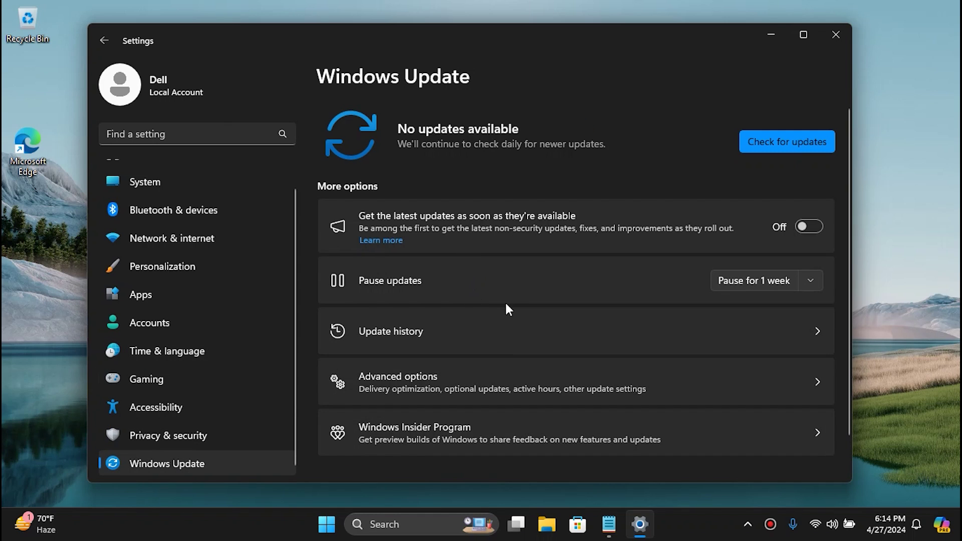
left_click(503, 383)
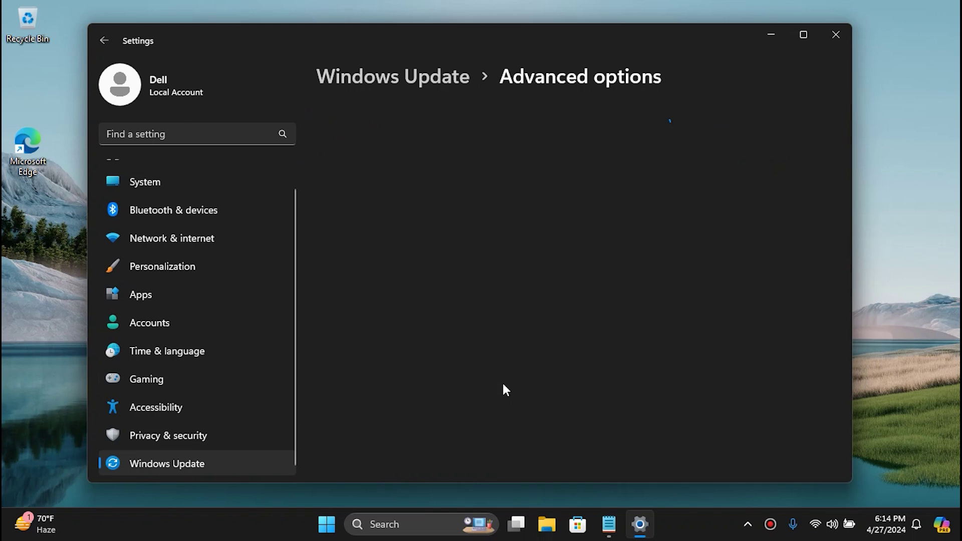
scroll(504, 364, "down", 2)
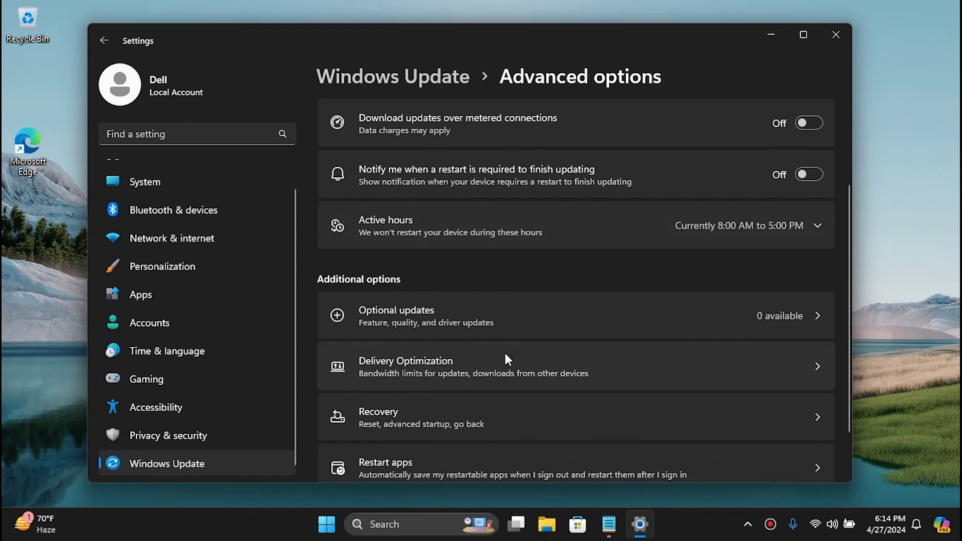
left_click(479, 371)
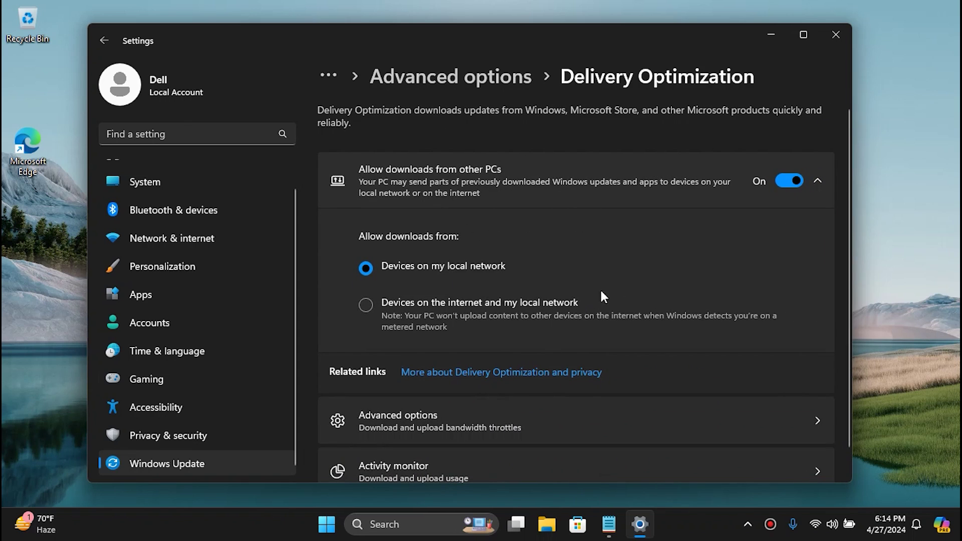
left_click(789, 180)
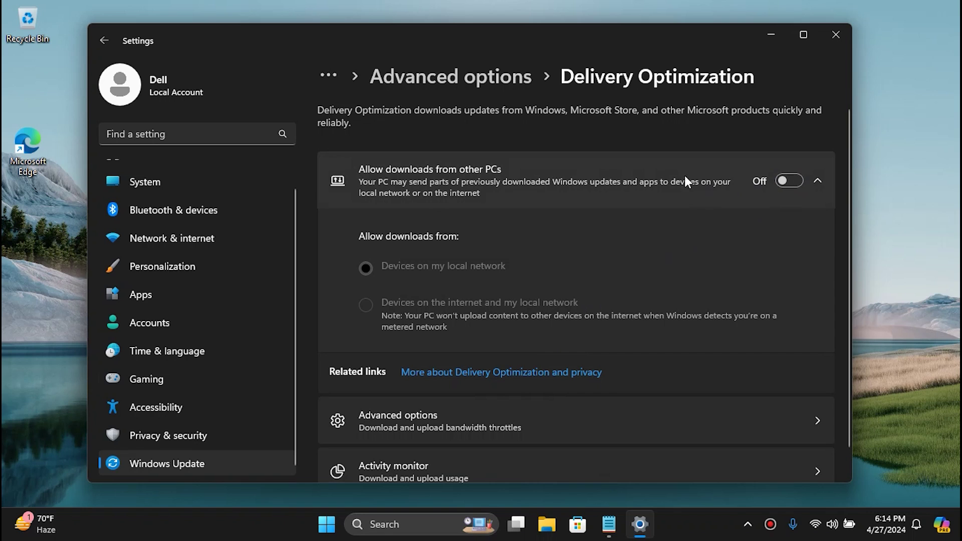
scroll(223, 276, "up", 1)
left_click(188, 203)
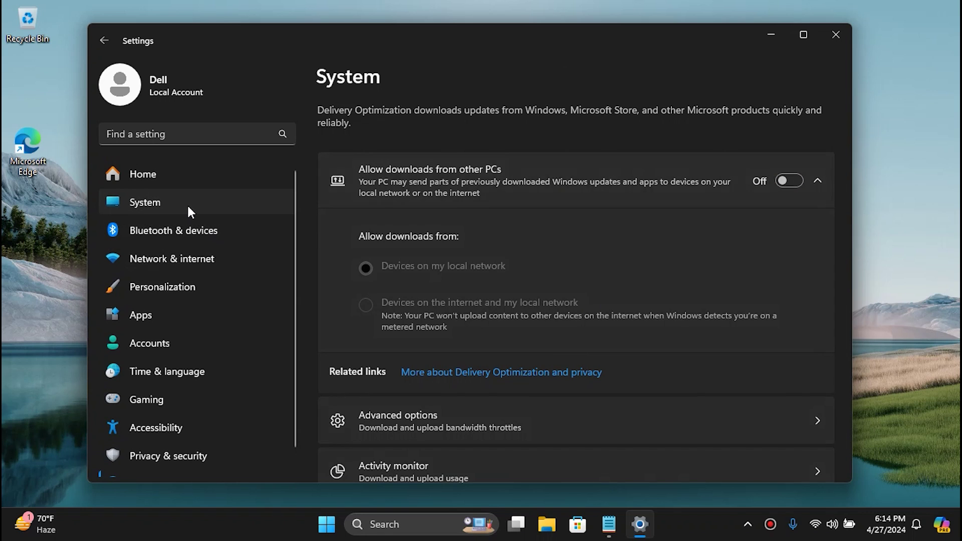
- In Taskbar settings, turn off Copilot, Task view and Widgets
left_click(829, 37)
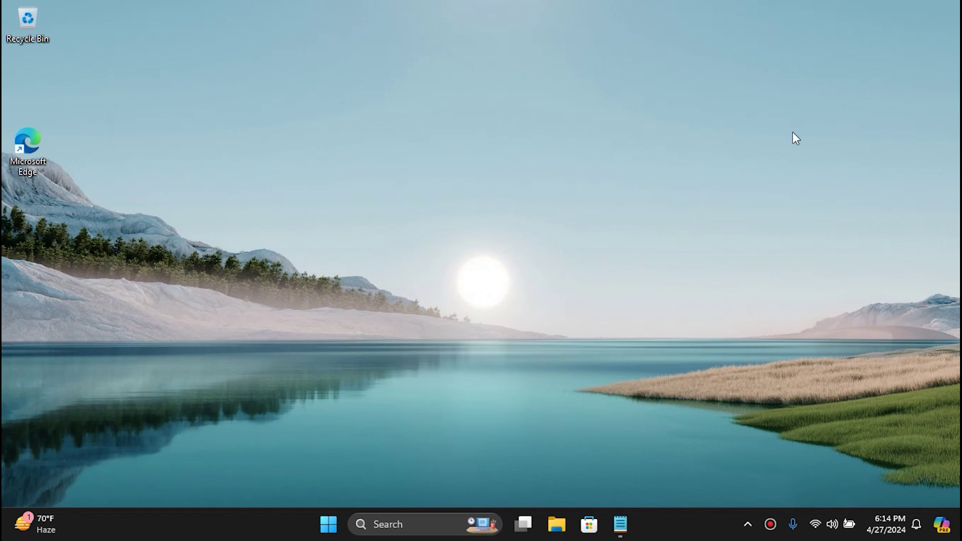
right_click(686, 521)
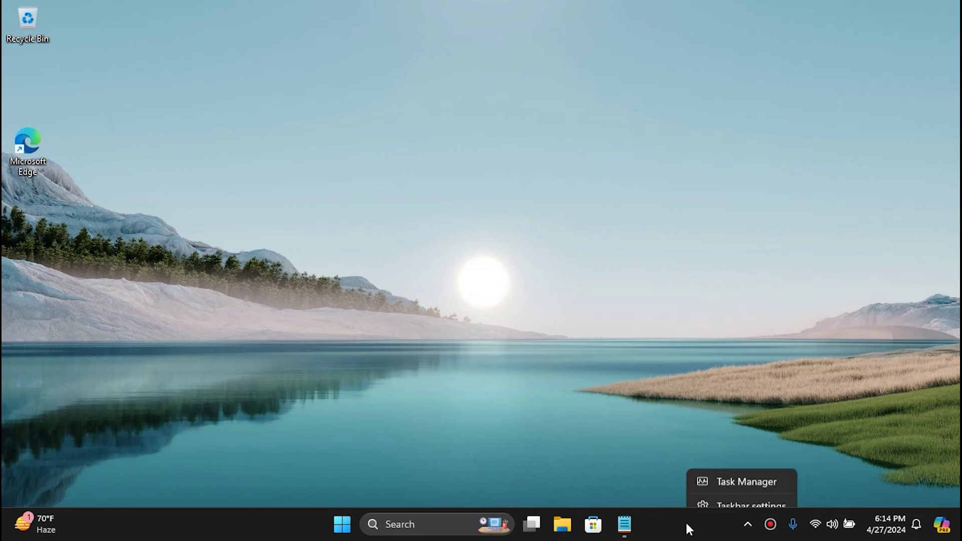
left_click(706, 489)
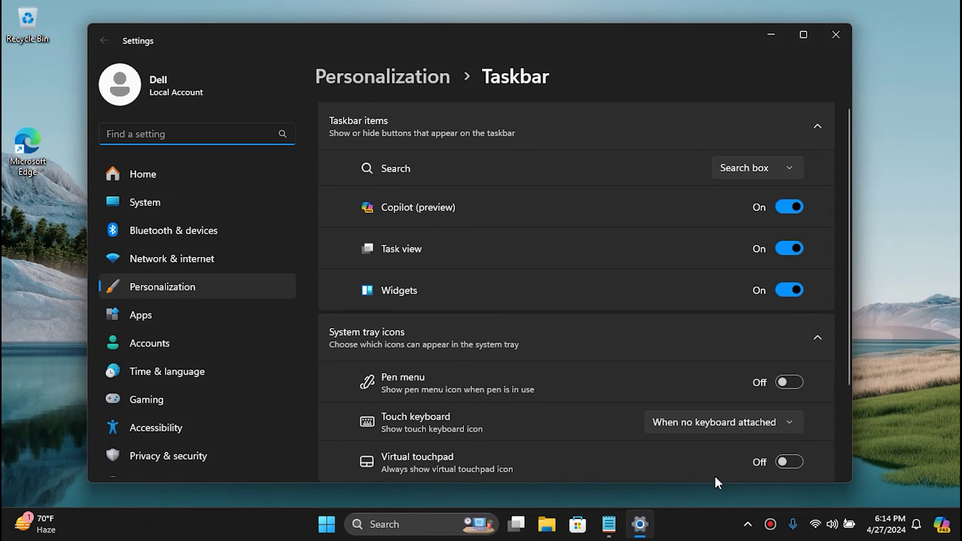
left_click(792, 205)
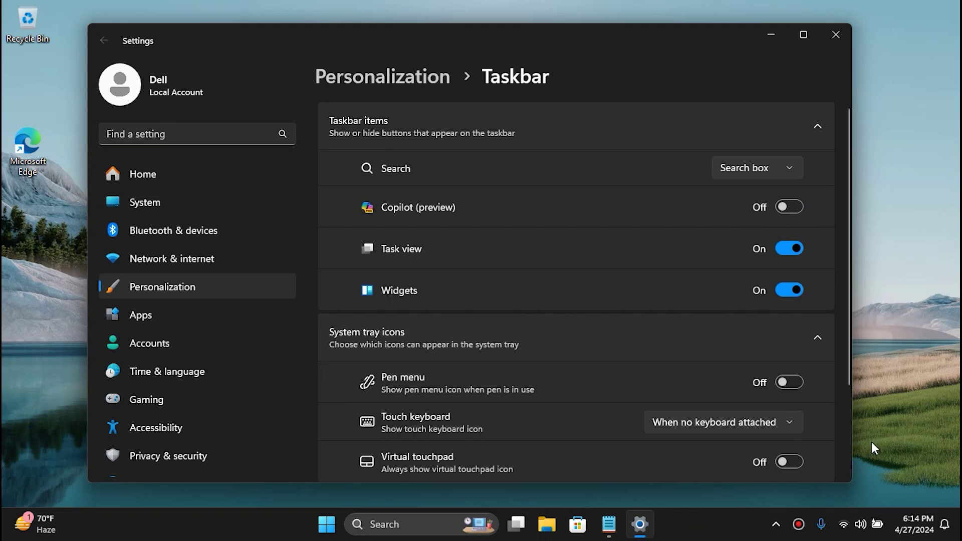
left_click(786, 244)
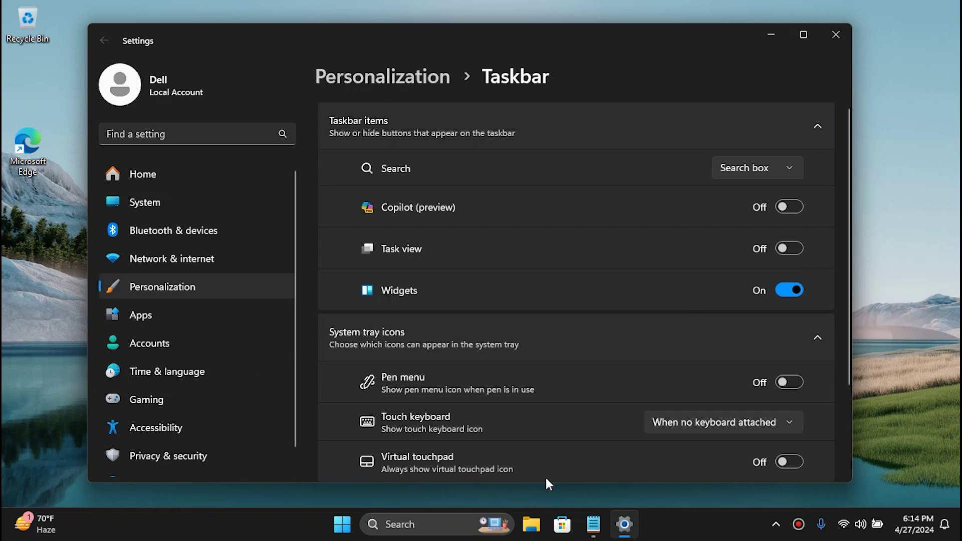
left_click(794, 290)
- Set taskbar Search to Hide
scroll(794, 285, "down", 2)
scroll(811, 289, "up", 2)
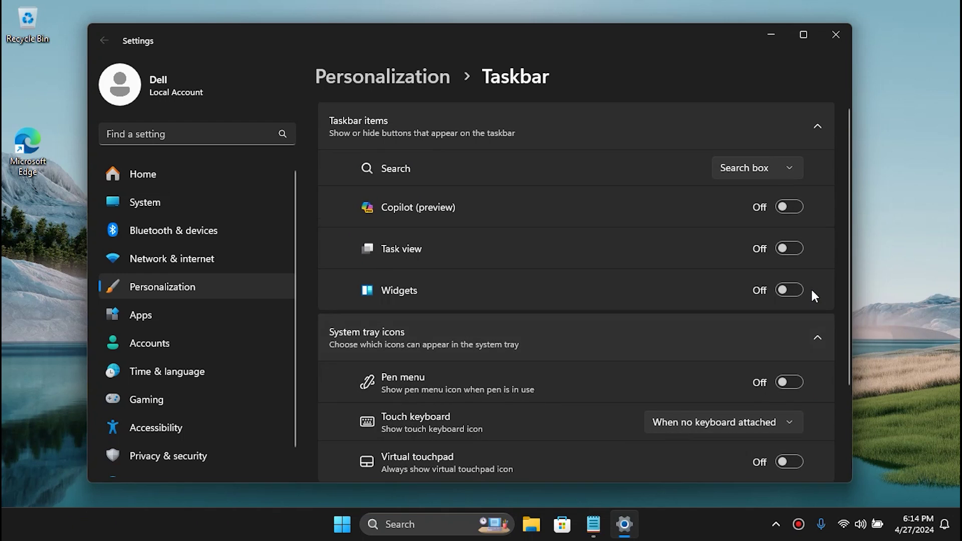
scroll(810, 287, "down", 3)
scroll(803, 275, "up", 3)
left_click(756, 169)
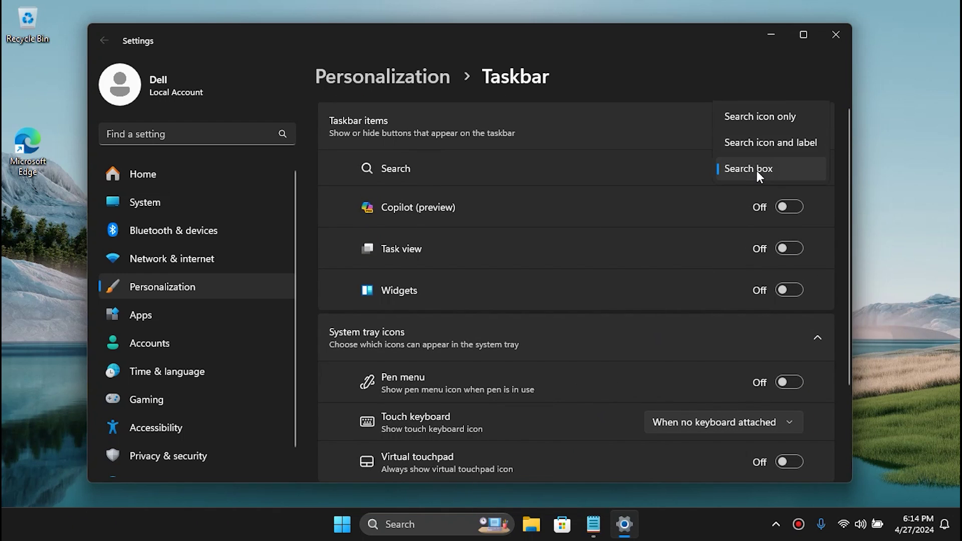
left_click(754, 96)
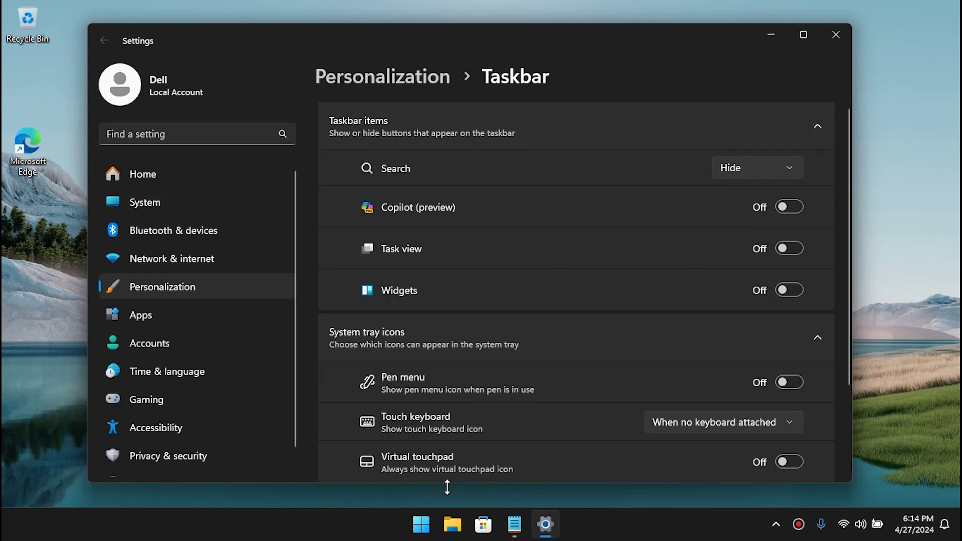
left_click(420, 525)
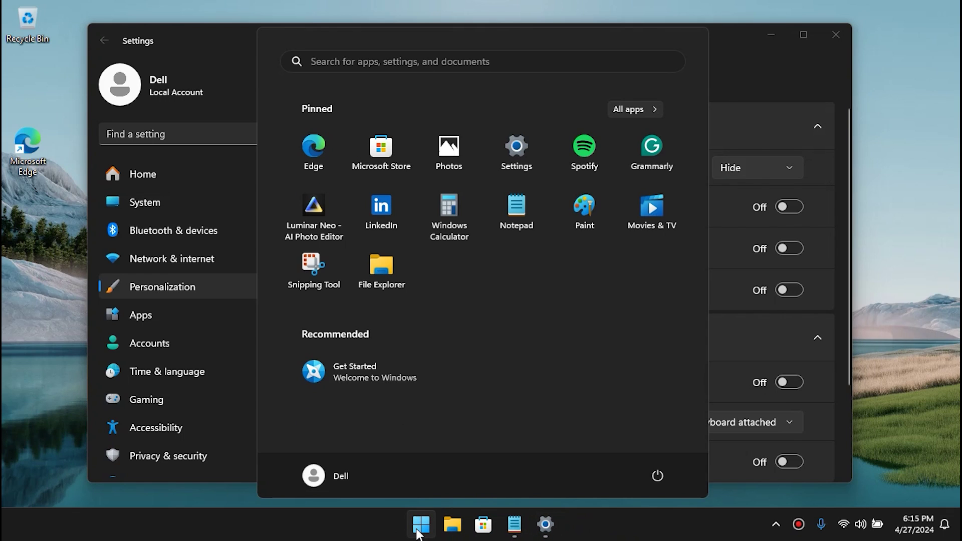
type("ed")
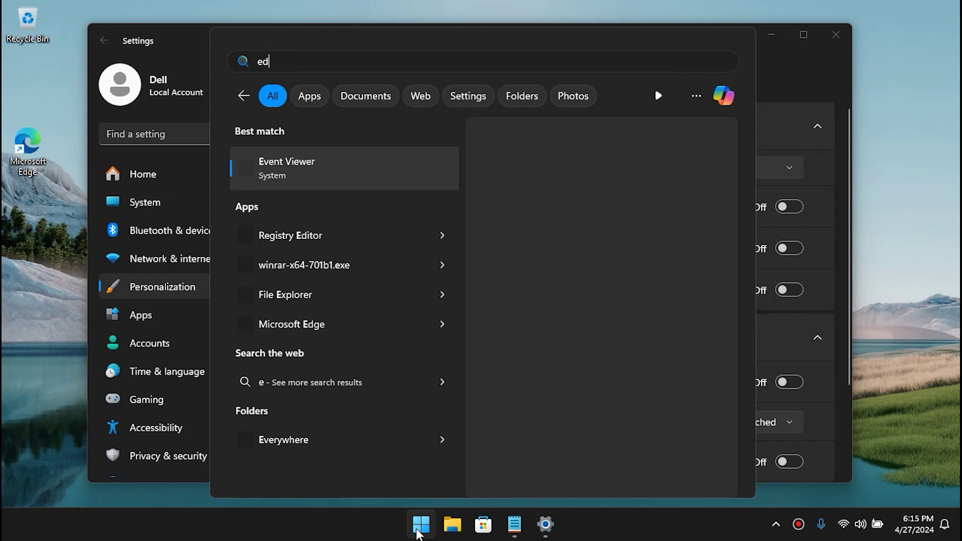
left_click(924, 246)
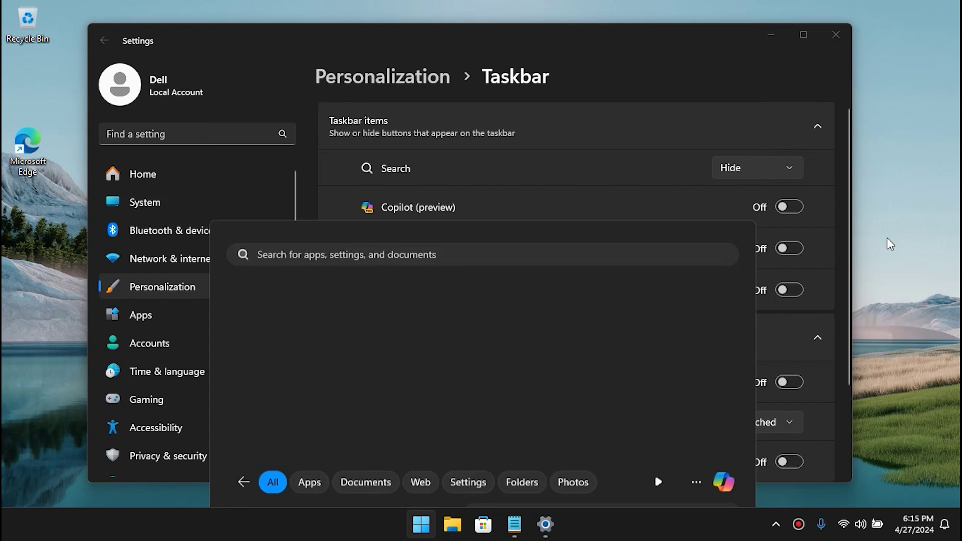
- Review the other system tray icons list without changing anything
scroll(753, 291, "down", 5)
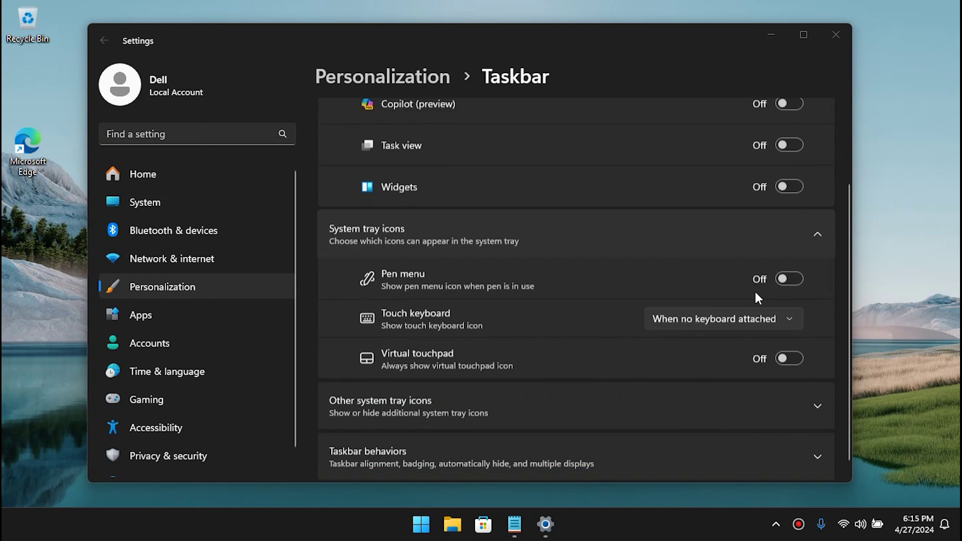
left_click(721, 395)
scroll(722, 396, "down", 4)
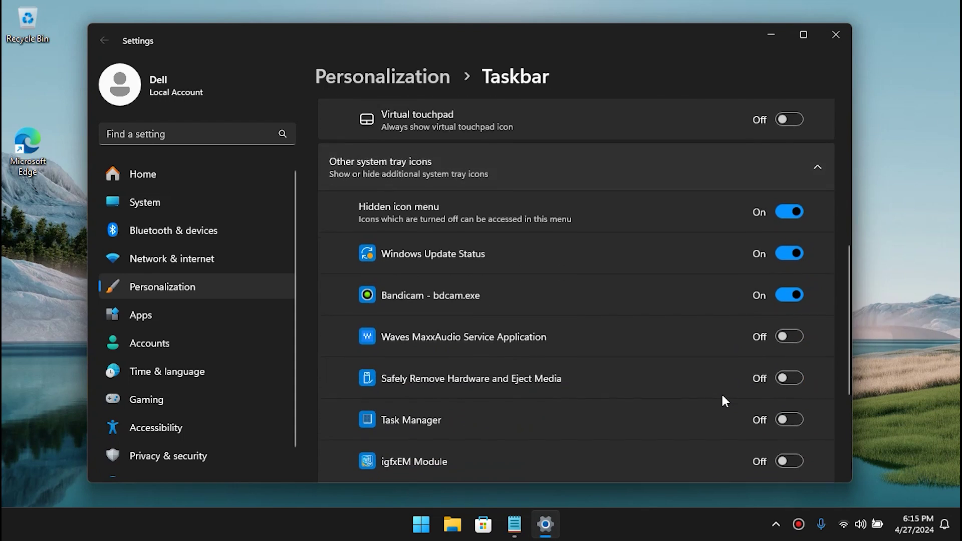
scroll(722, 400, "down", 2)
scroll(683, 278, "up", 5)
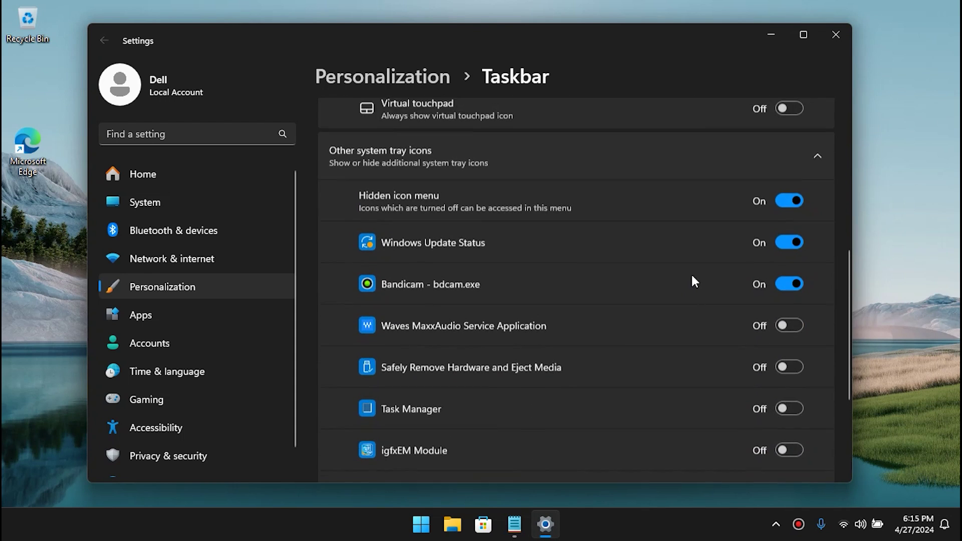
scroll(691, 283, "up", 1)
left_click(719, 275)
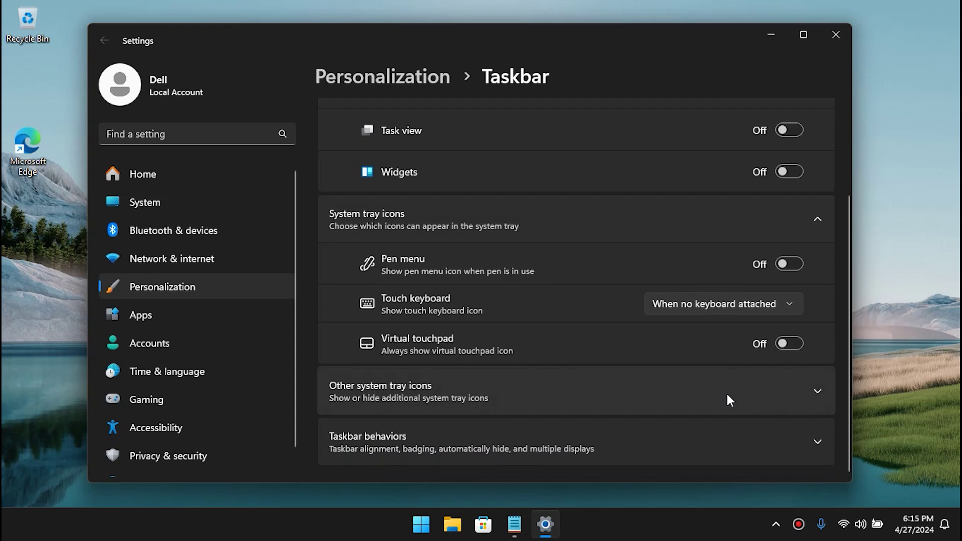
scroll(725, 399, "up", 2)
scroll(663, 350, "down", 2)
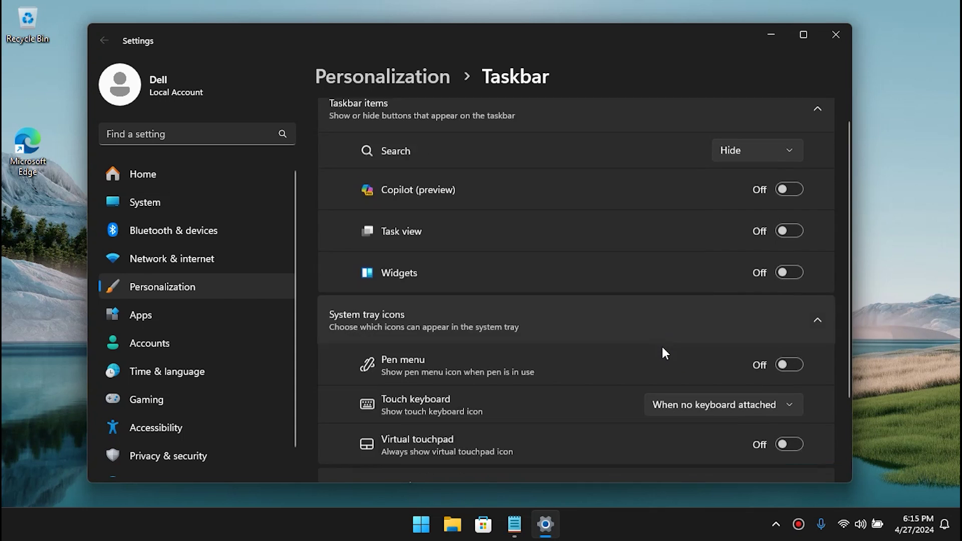
- Uncheck taskbar badges, flashing and Share any window, then close Settings
left_click(640, 423)
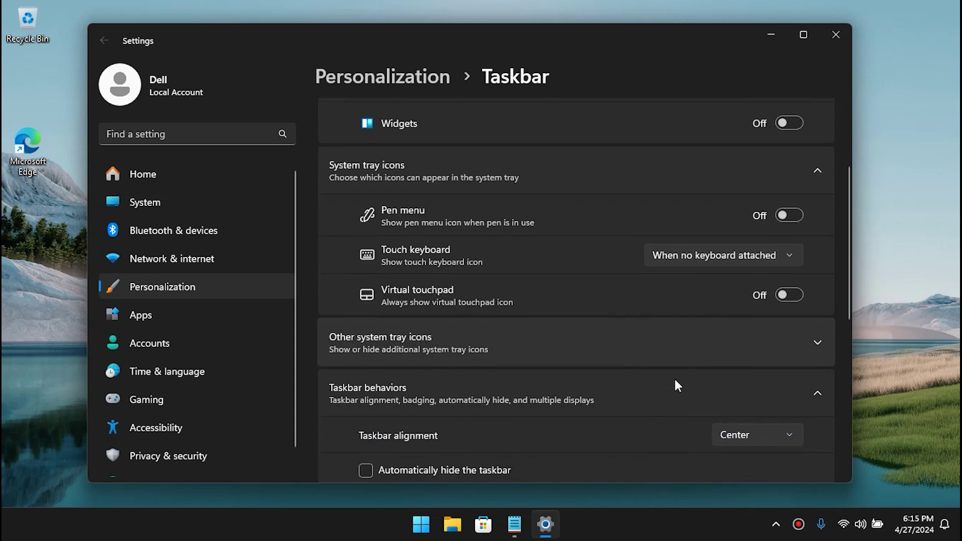
scroll(677, 386, "down", 2)
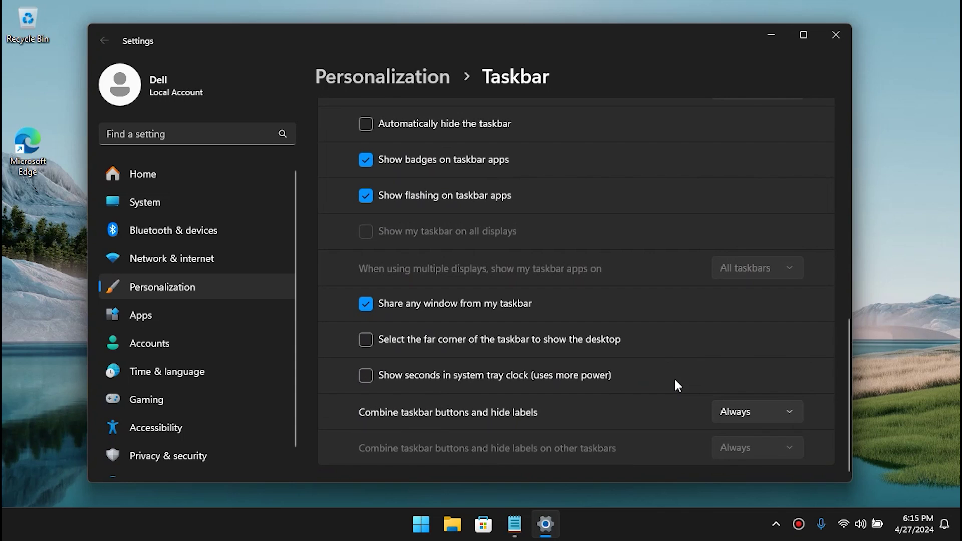
left_click(464, 161)
left_click(452, 195)
left_click(452, 303)
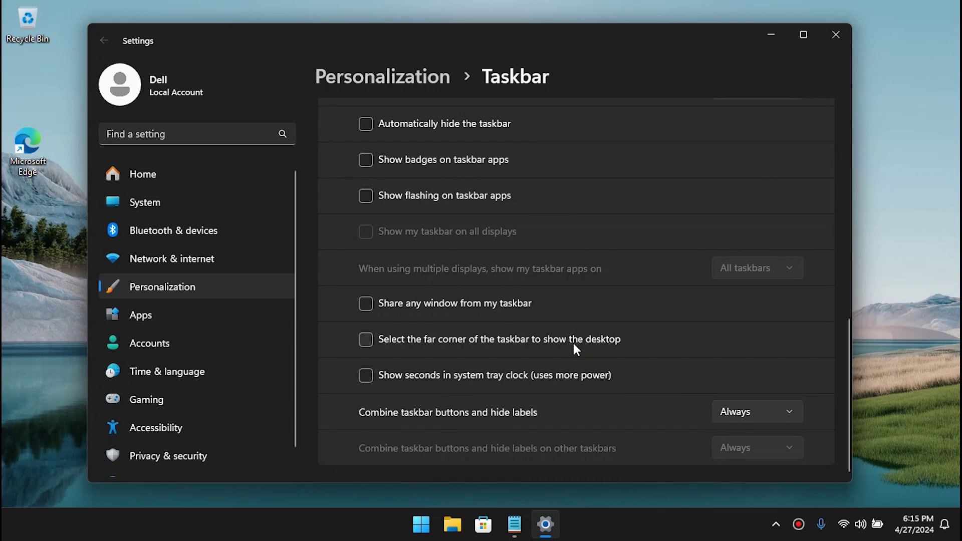
left_click(835, 35)
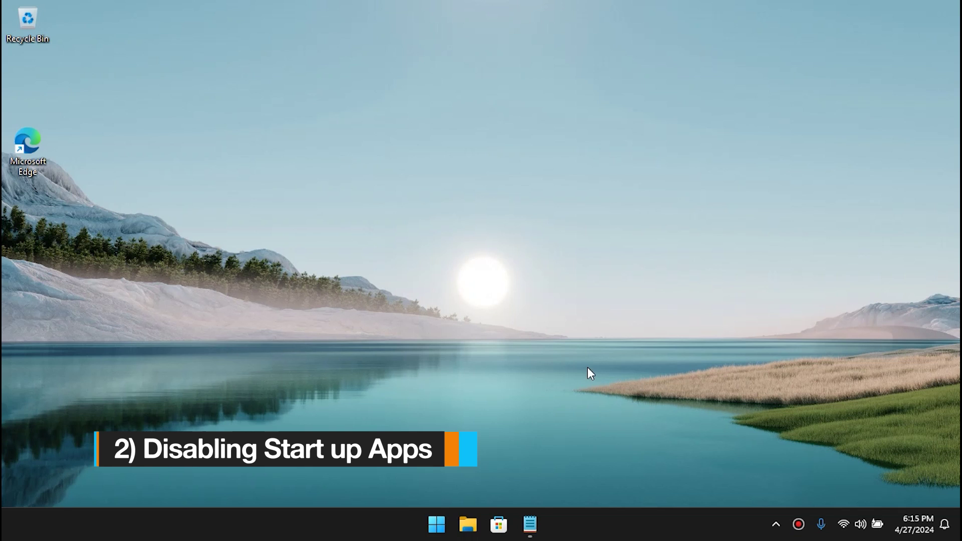
- Open Task Manager's Startup apps page, widened to show all columns
right_click(614, 533)
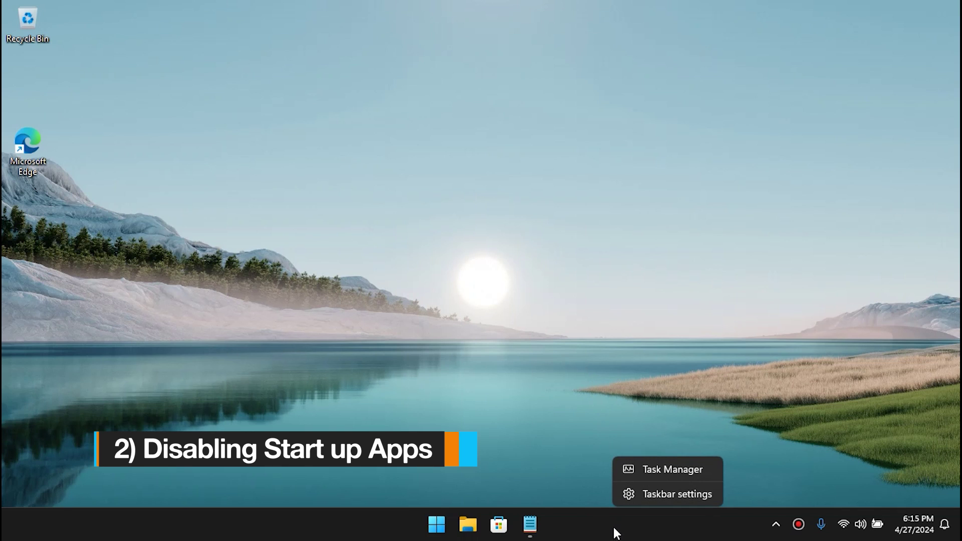
left_click(645, 478)
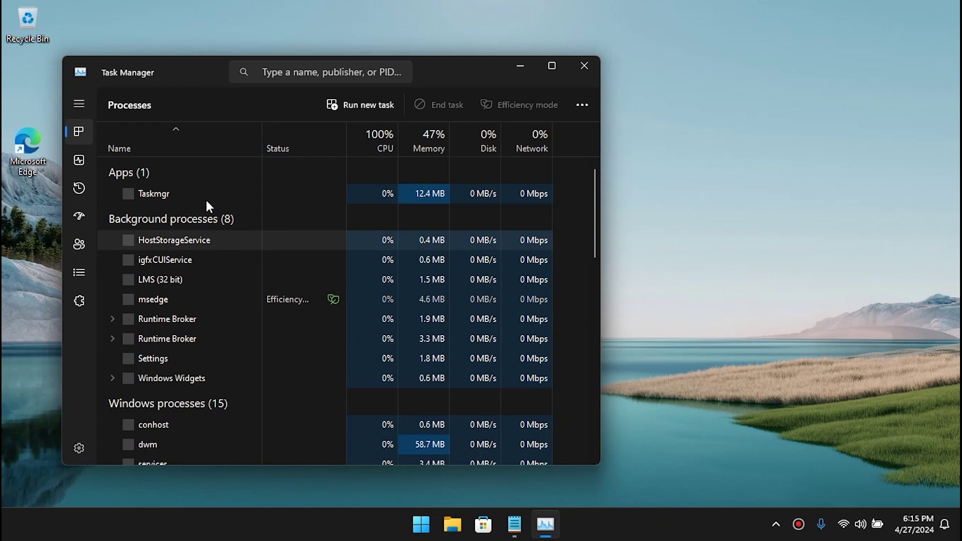
left_click(84, 104)
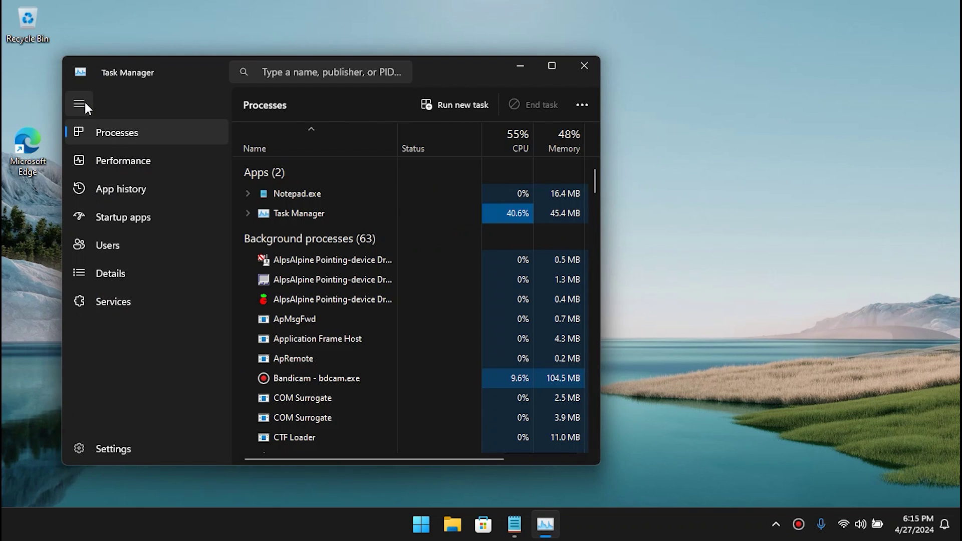
left_click(111, 218)
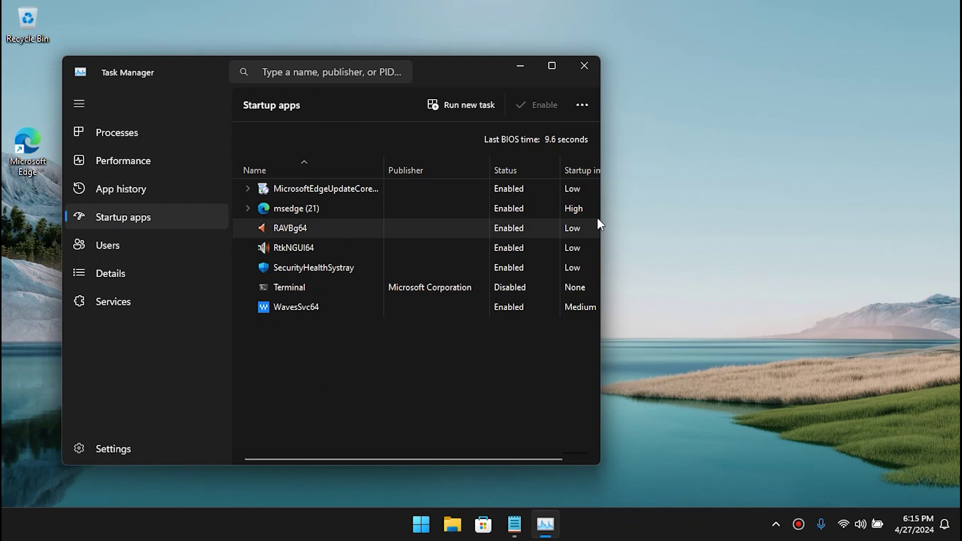
left_click_drag(599, 218, 766, 218)
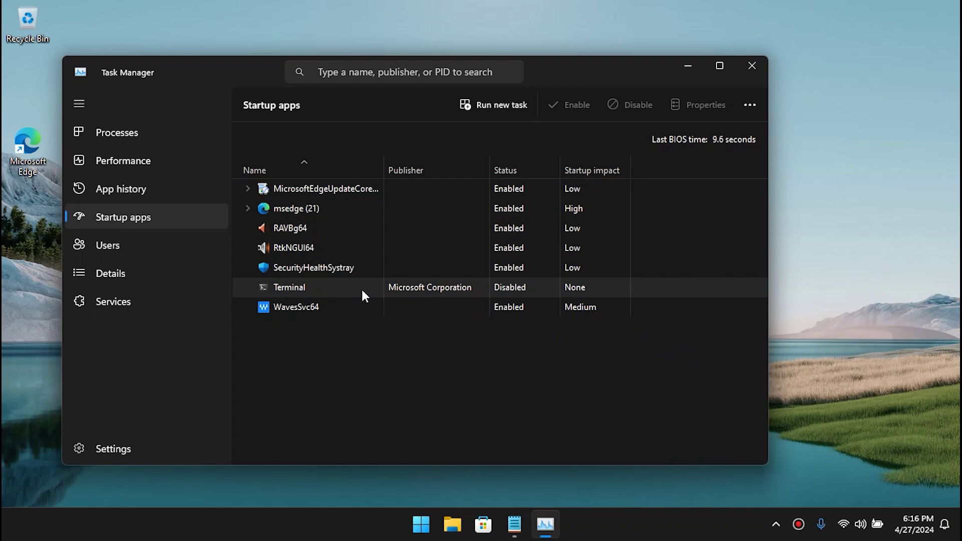
- Disable WavesSvc64 and SecurityHealthSystray at startup, leaving msedge unchanged
right_click(347, 306)
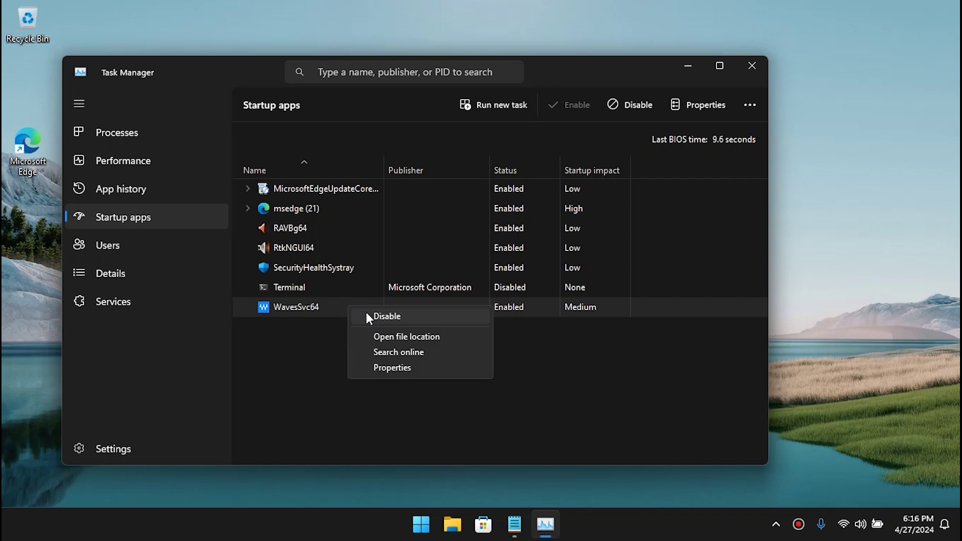
left_click(366, 314)
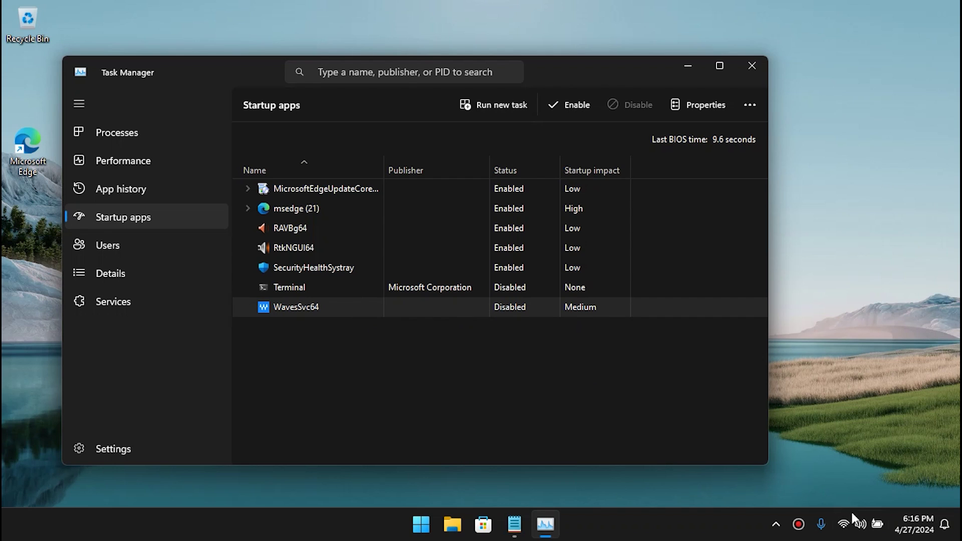
right_click(307, 266)
left_click(314, 269)
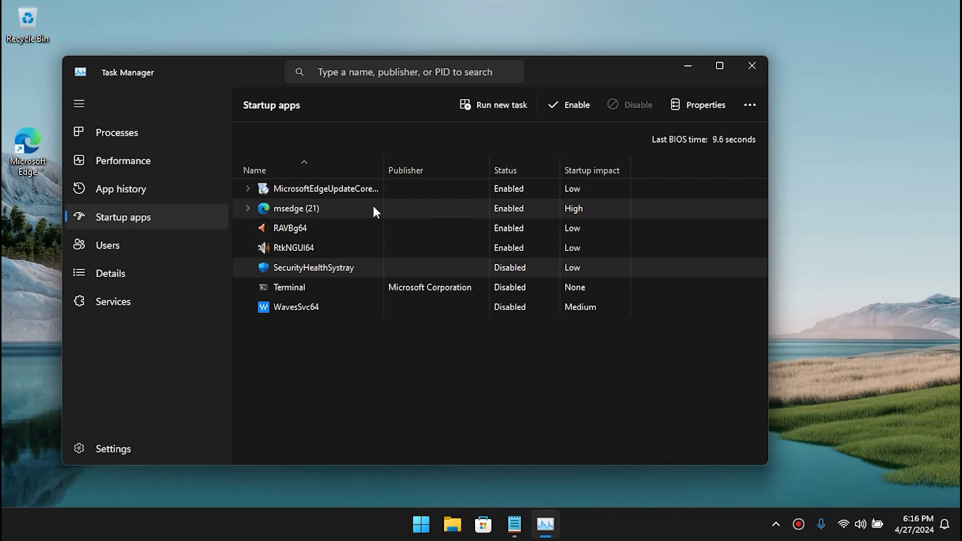
right_click(356, 209)
left_click(469, 410)
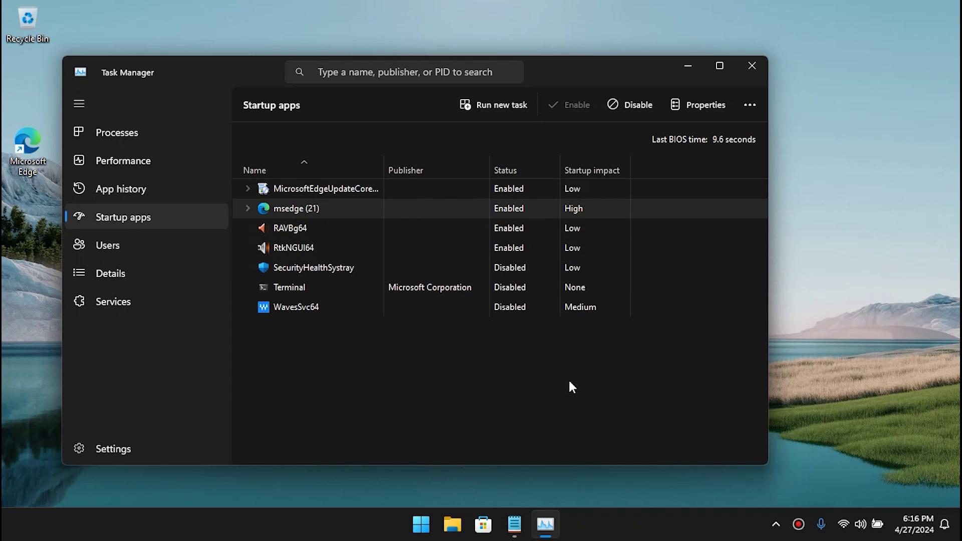
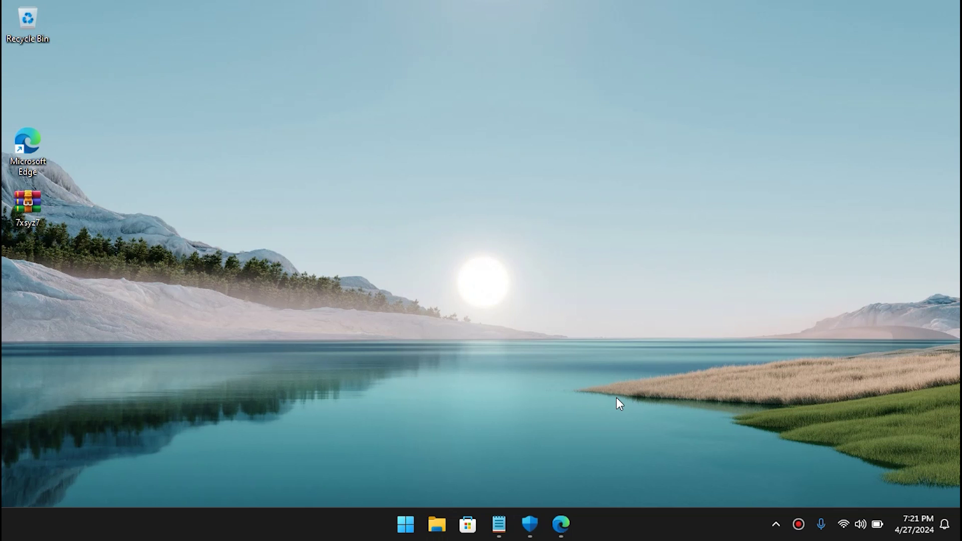
- Open Task Manager from the taskbar and browse its Processes list, including Antimalware Service Executable
right_click(616, 523)
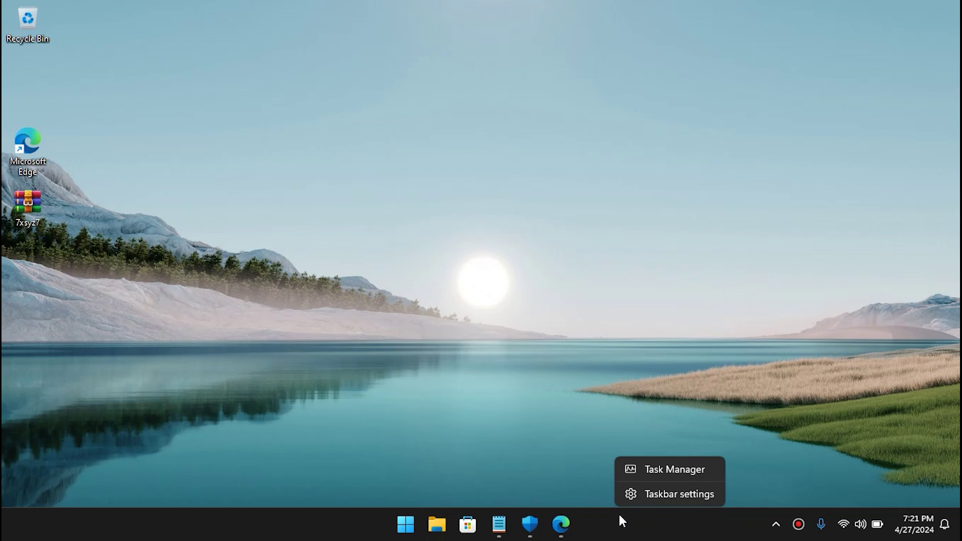
left_click(648, 469)
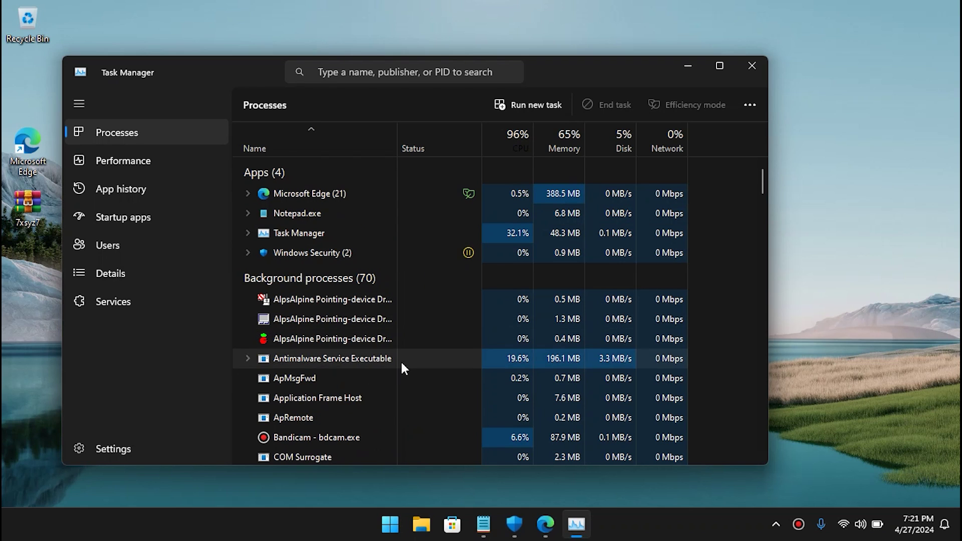
scroll(435, 341, "down", 10)
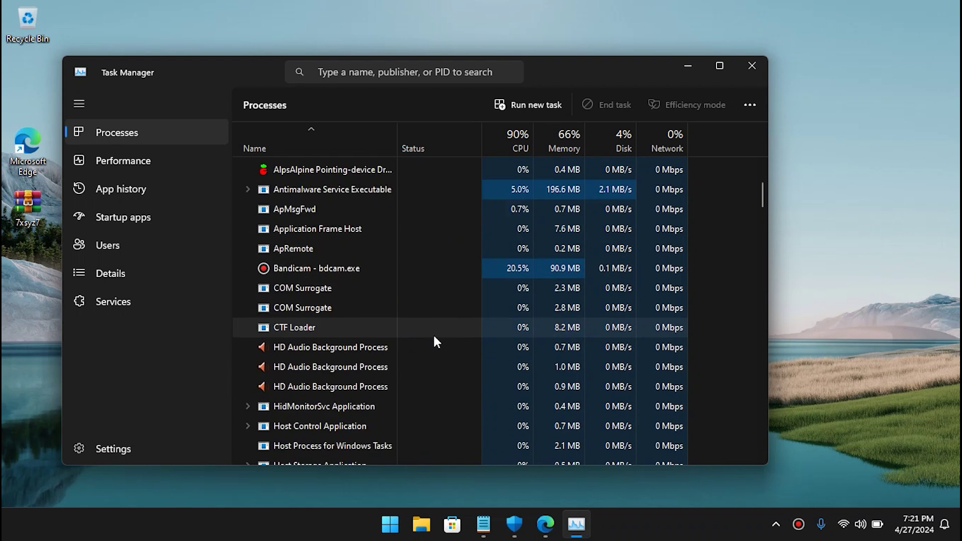
scroll(434, 341, "down", 12)
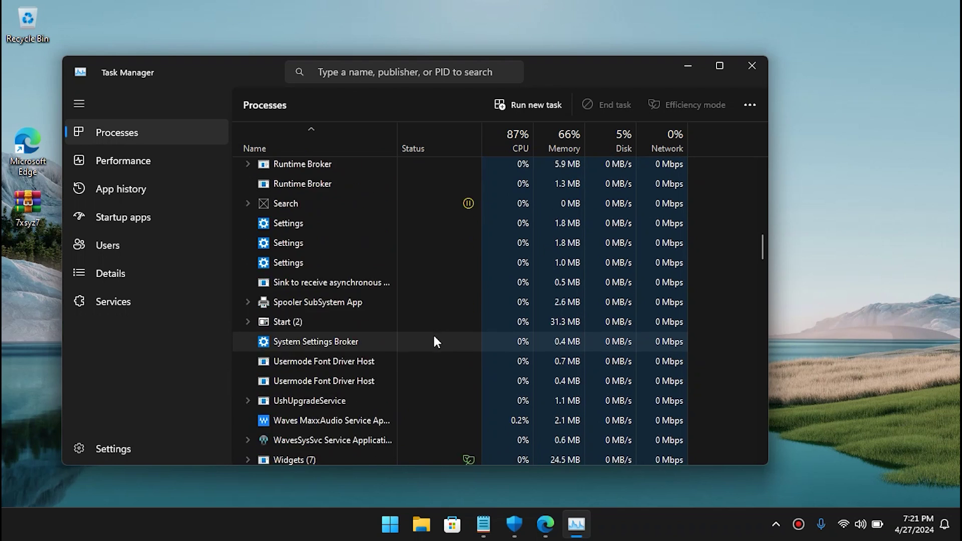
scroll(436, 343, "down", 10)
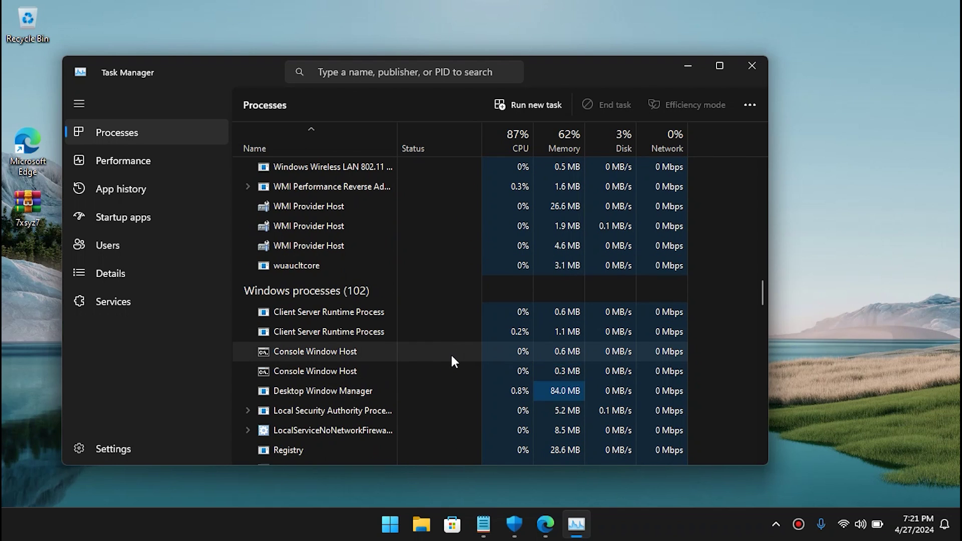
scroll(450, 353, "up", 10)
scroll(451, 353, "up", 12)
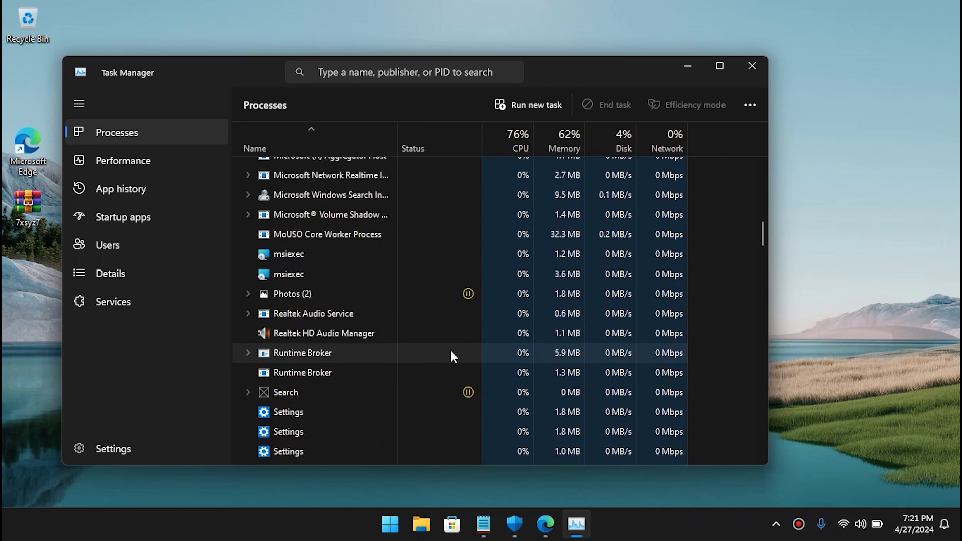
scroll(451, 353, "up", 5)
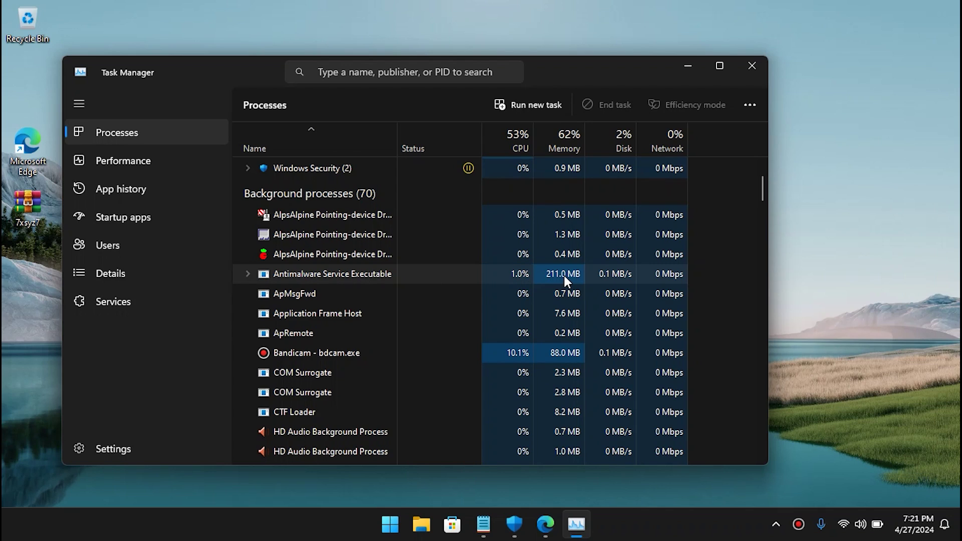
- Close Task Manager, dismiss the Contact Us ad in Edge, find the Password line, then minimize Edge
left_click(755, 69)
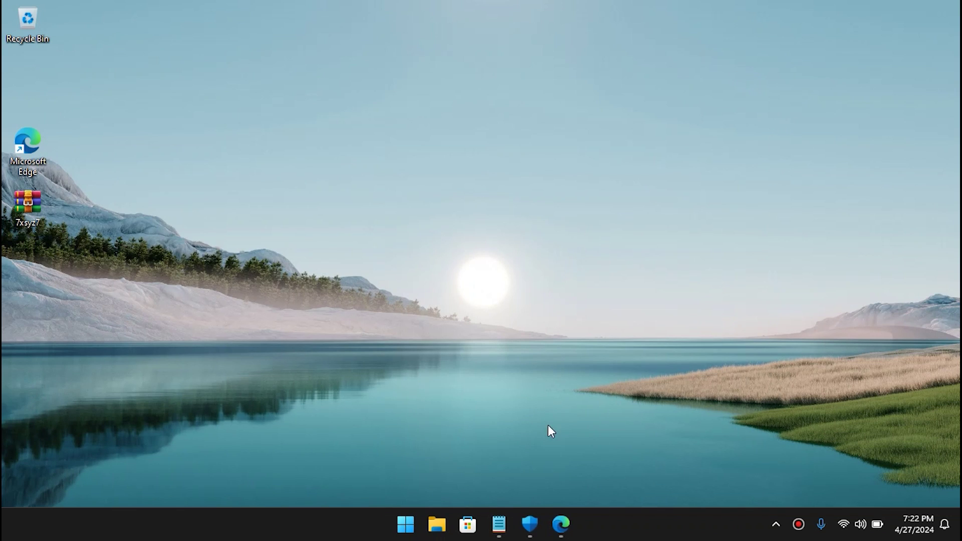
left_click(561, 523)
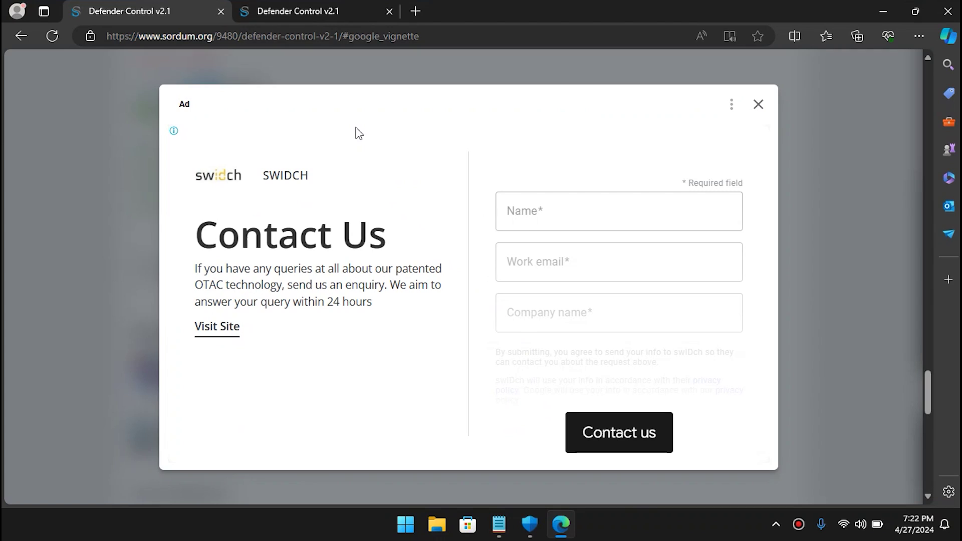
left_click(758, 104)
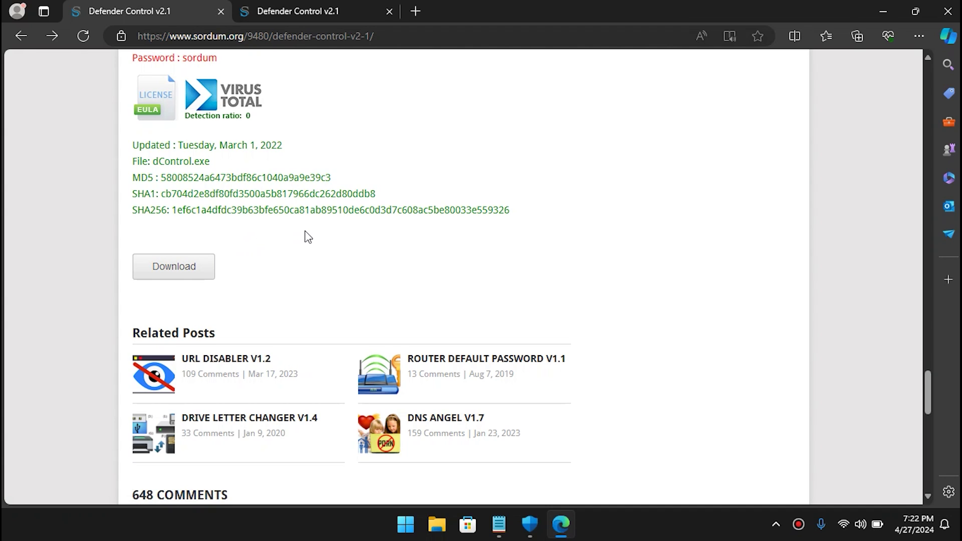
scroll(306, 232, "up", 1)
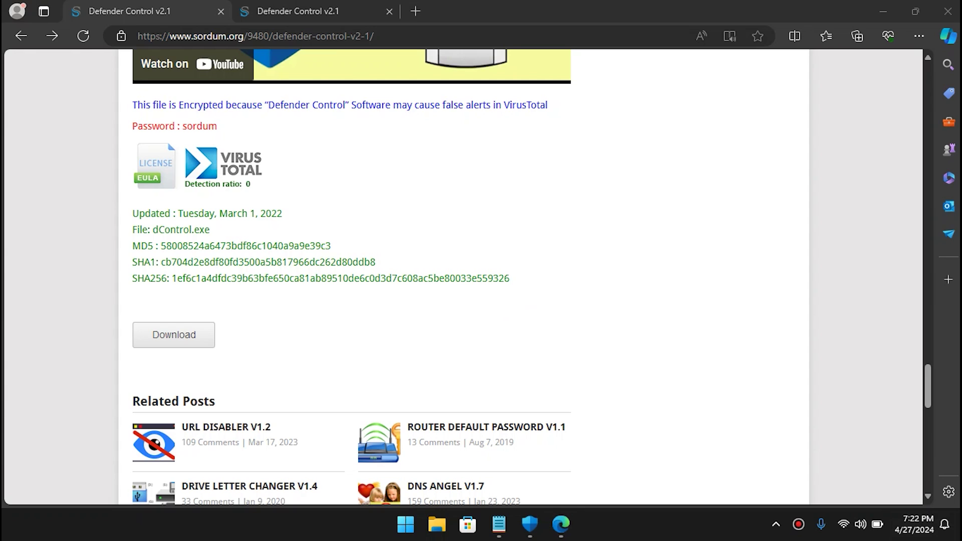
left_click(883, 11)
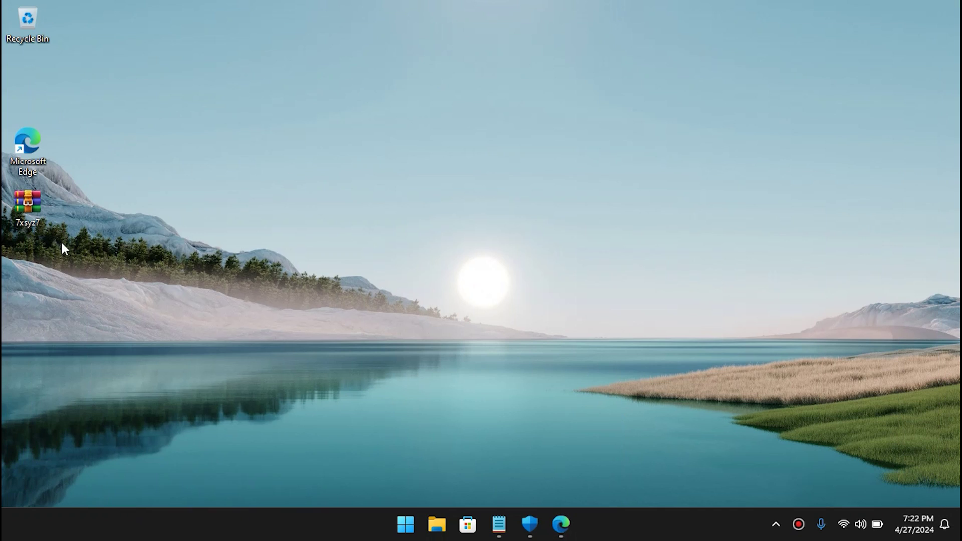
- Open 7xsyz7.rar and copy the archive password from the Defender Control page
double_click(17, 215)
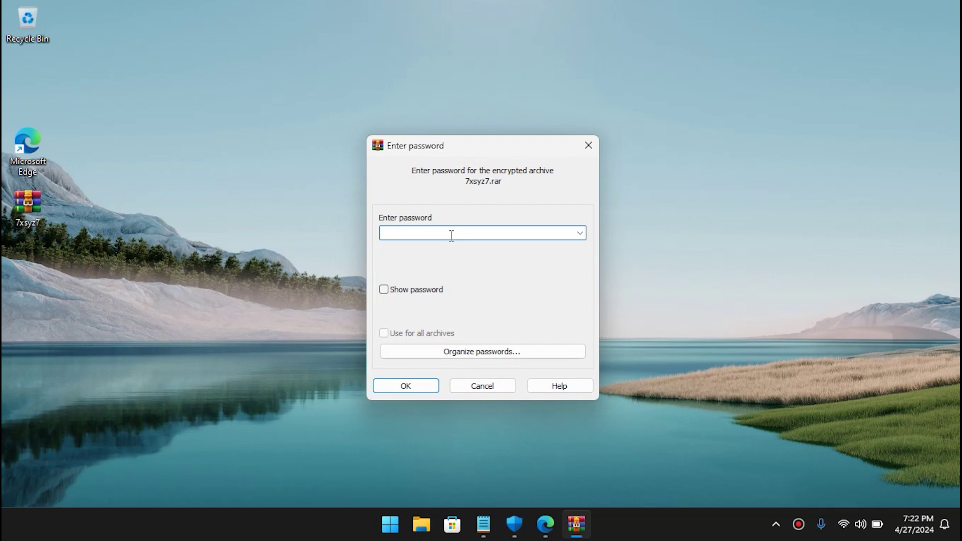
key("alt+Tab")
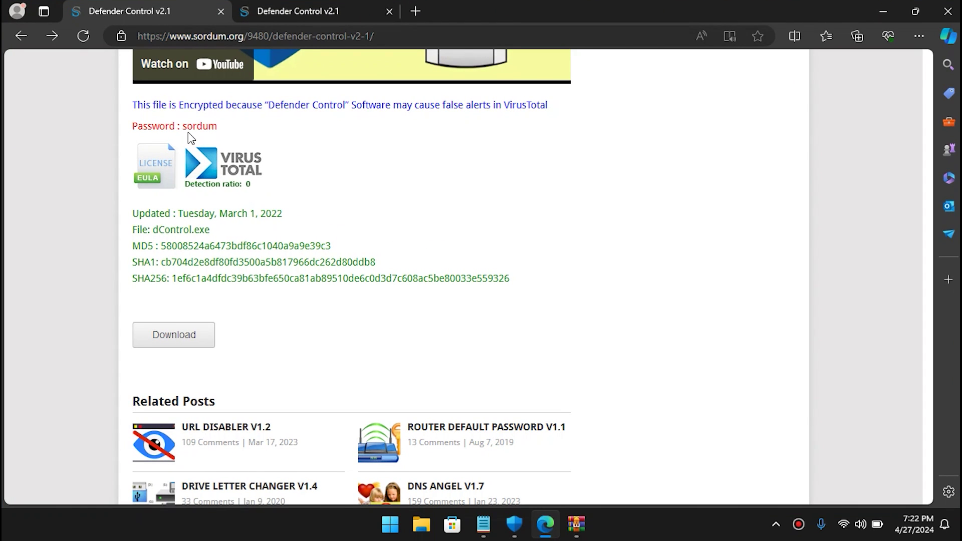
left_click_drag(182, 126, 218, 131)
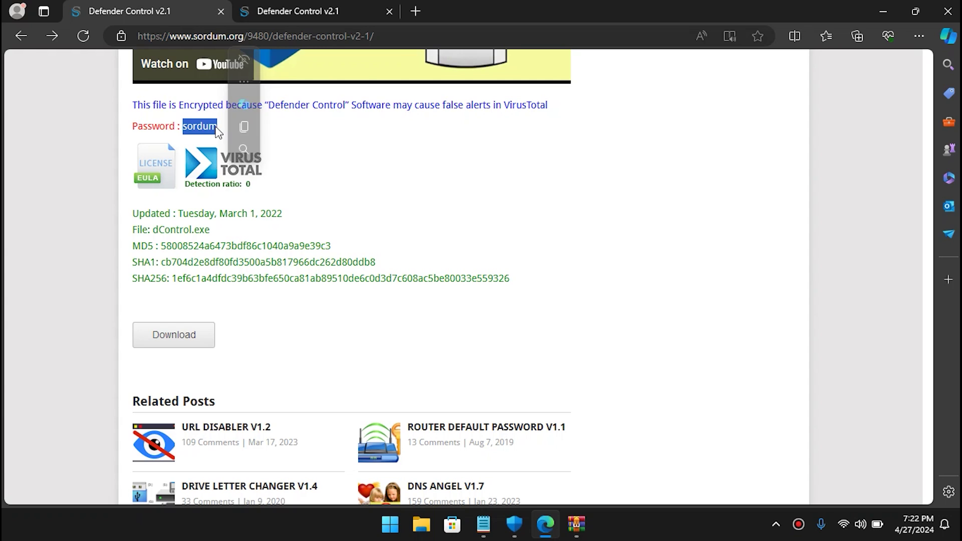
right_click(201, 127)
left_click(245, 139)
- Paste the password to unlock the archive and open its 7xsyz7 folder
key("alt+Tab")
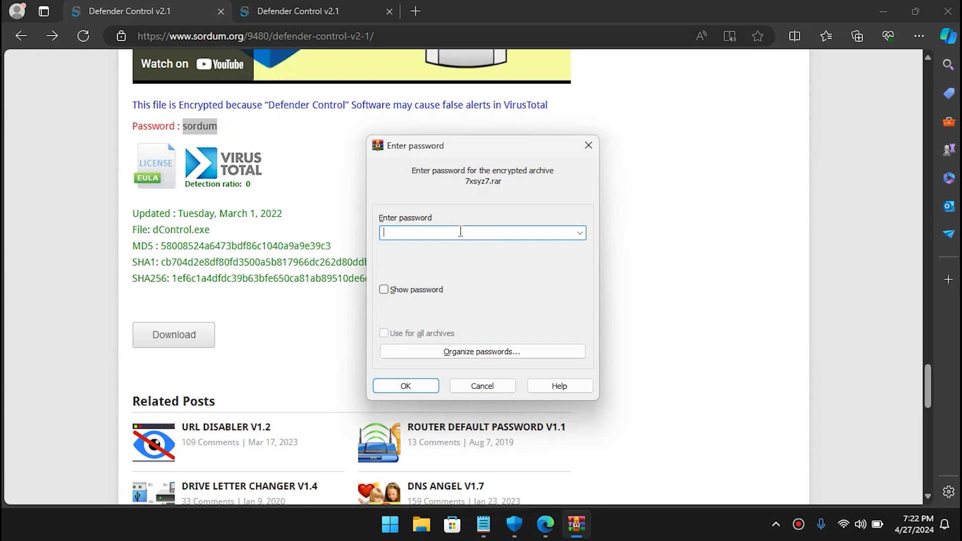
key("ctrl+v")
left_click(405, 386)
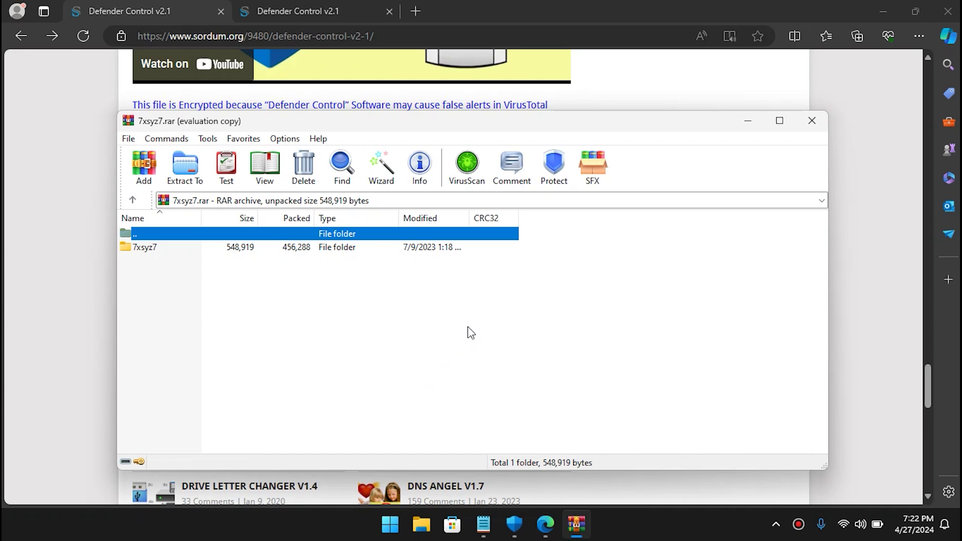
double_click(181, 247)
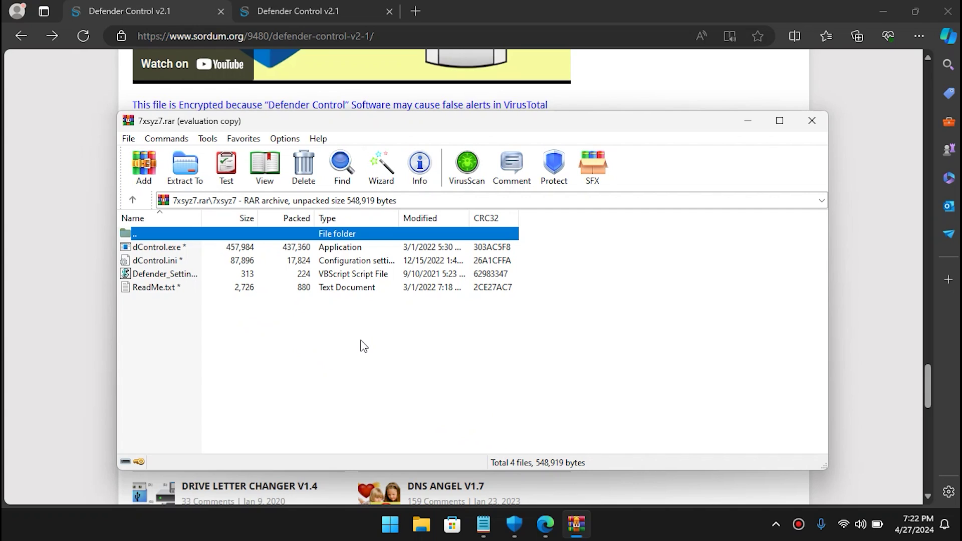
- Open Windows Security from Start search and switch Real-time protection Off, approving the UAC prompt
left_click(390, 526)
type("dfe")
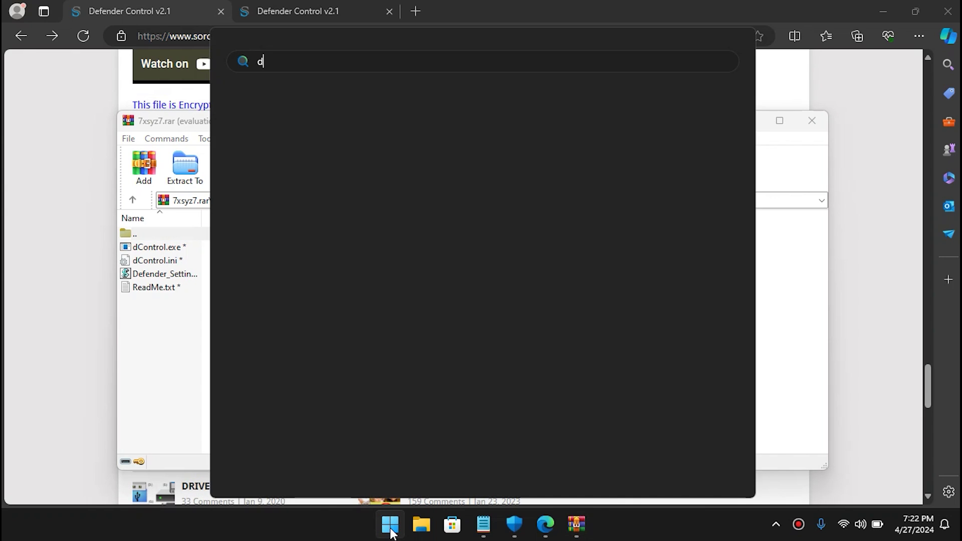
key("BackSpace")
key("BackSpace")
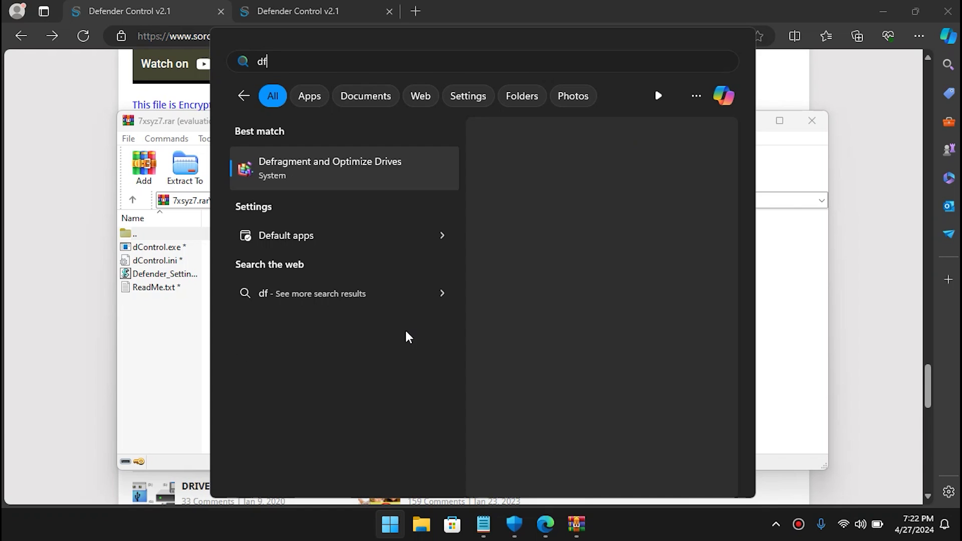
left_click(371, 166)
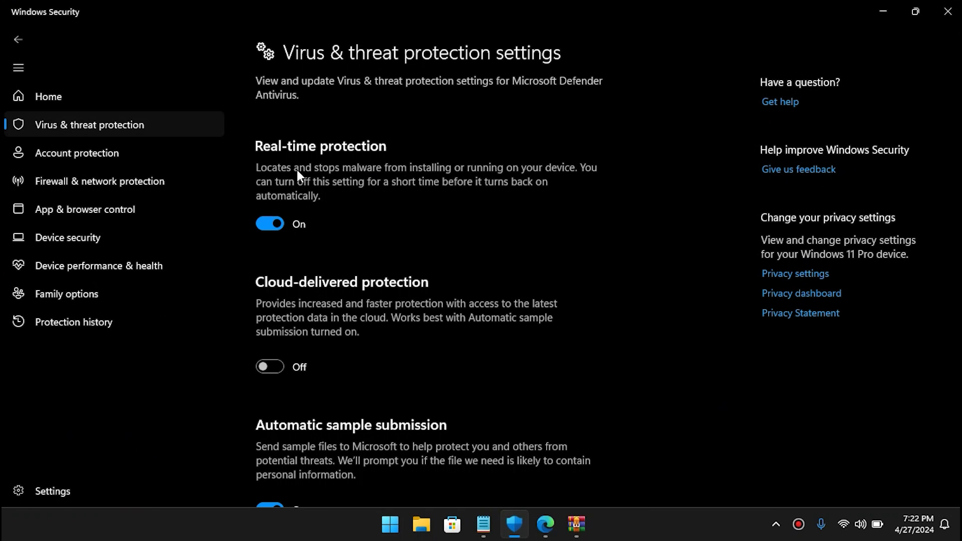
left_click(109, 96)
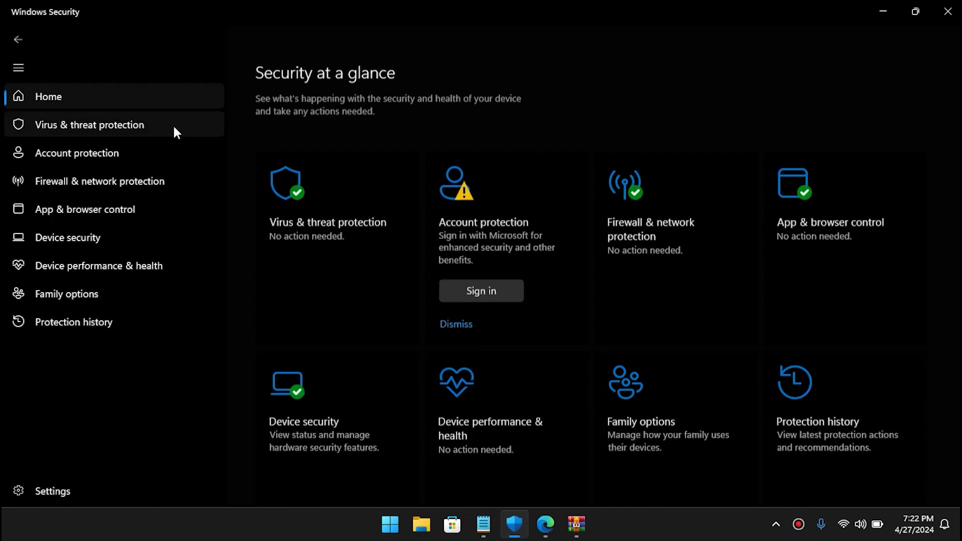
left_click(338, 224)
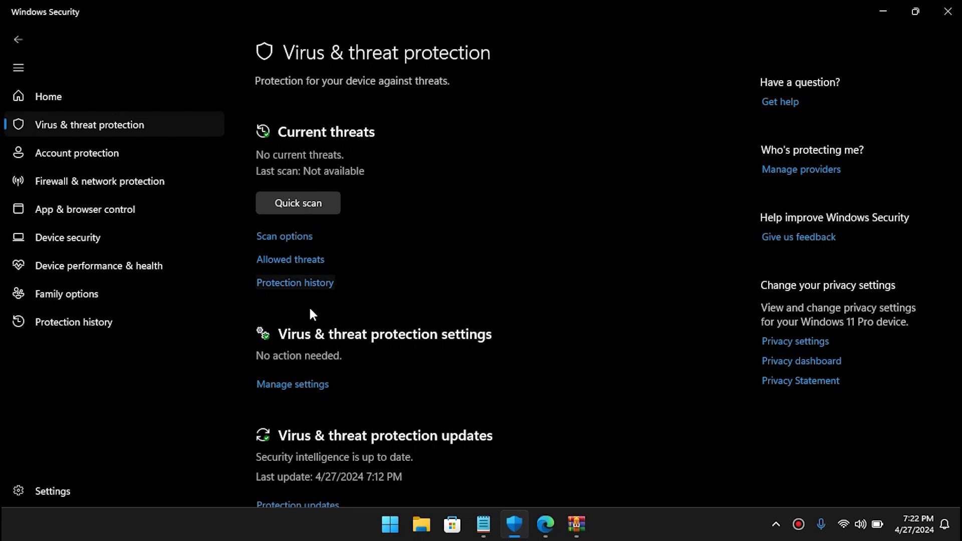
left_click(300, 395)
left_click(275, 225)
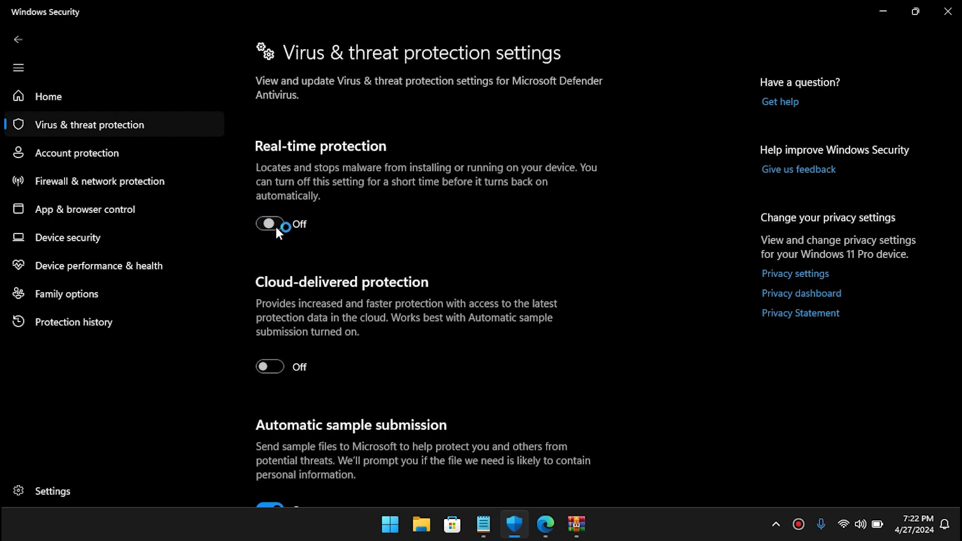
left_click(434, 362)
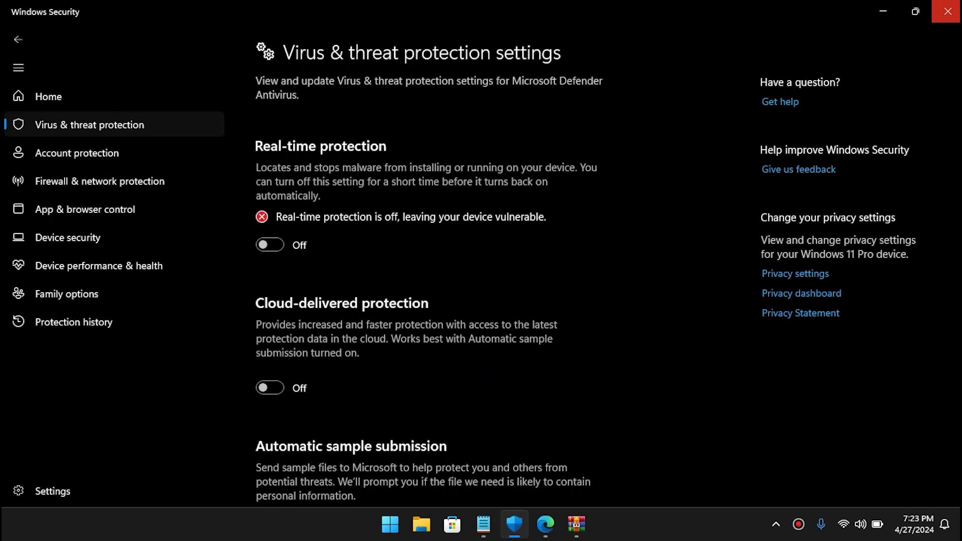
- Extract dControl.exe to the Desktop with Yes to All, then select its dControl icon there
left_click(947, 11)
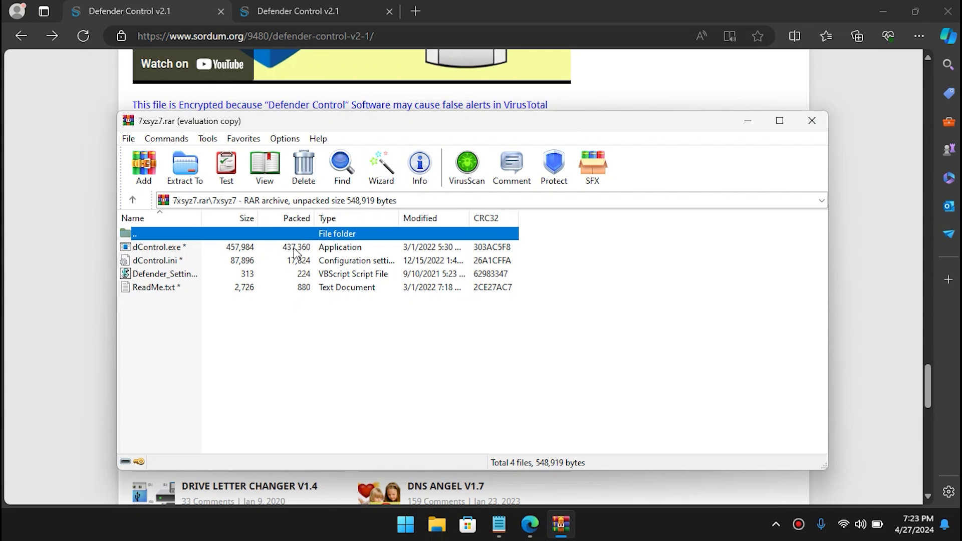
left_click(178, 251)
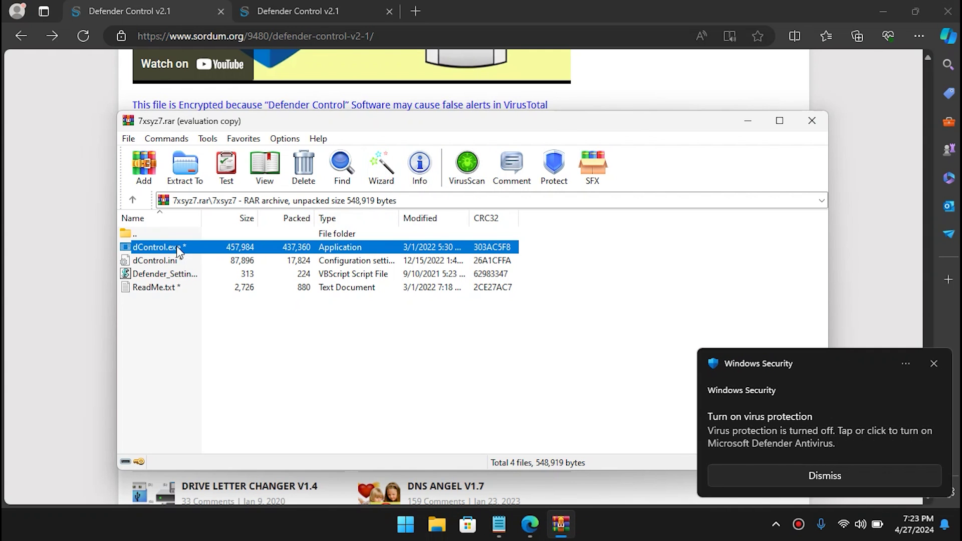
left_click_drag(168, 335, 183, 268)
left_click(175, 246)
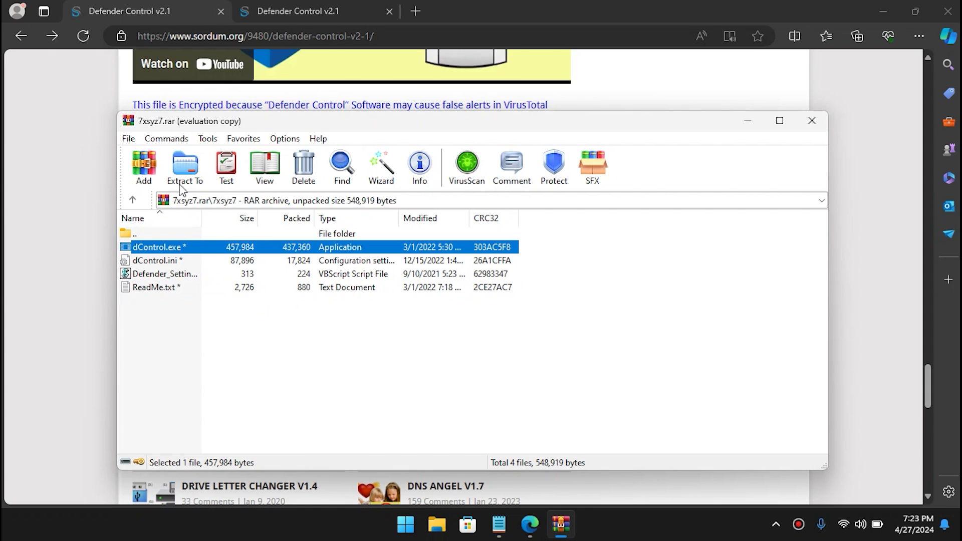
left_click(183, 168)
left_click(521, 238)
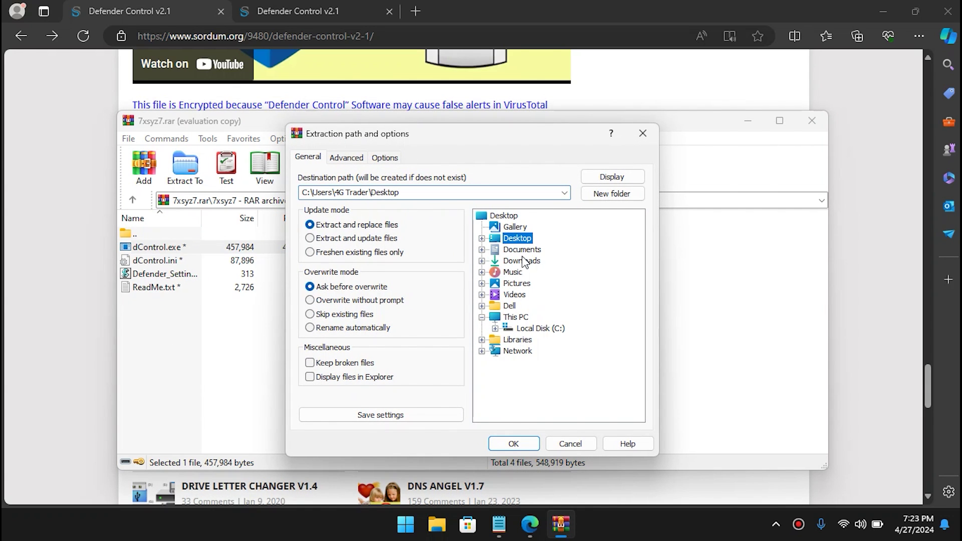
left_click(534, 443)
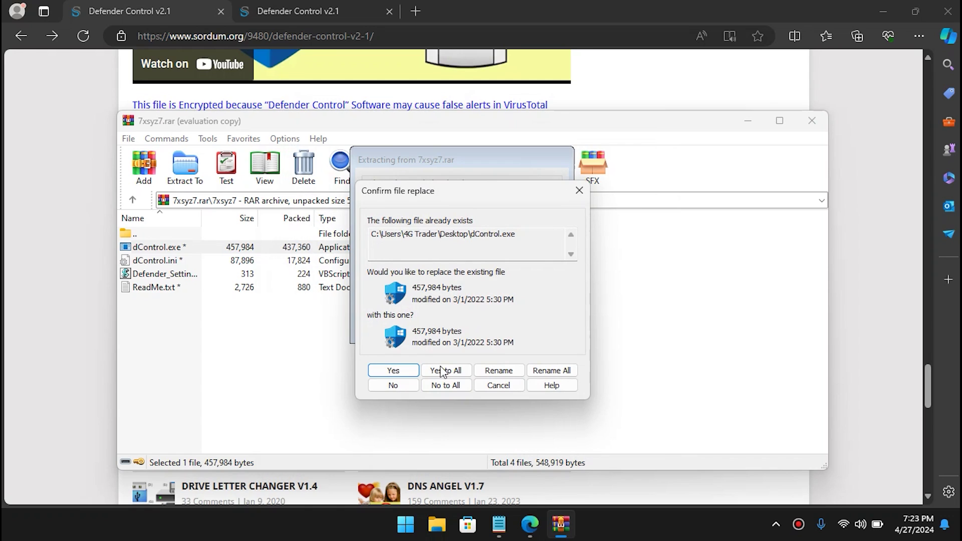
left_click(443, 369)
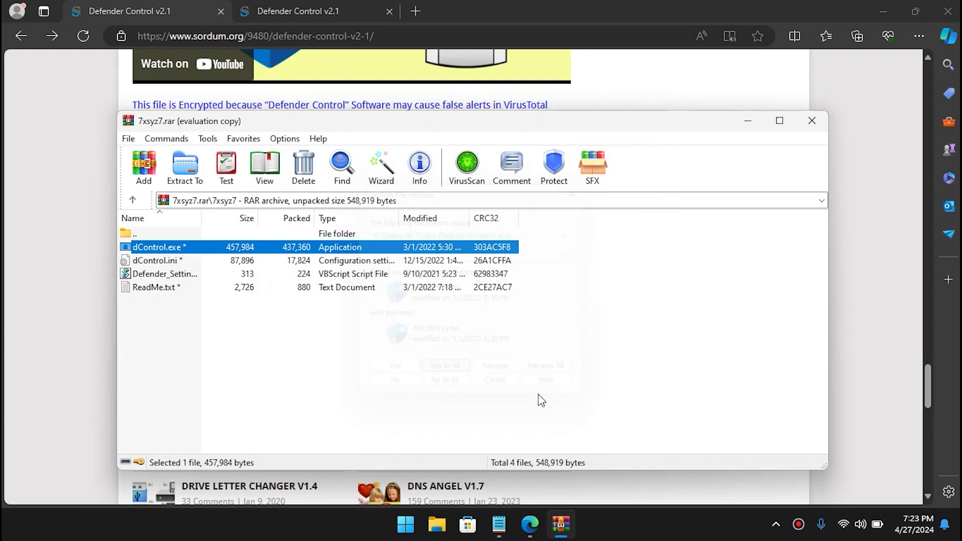
left_click(883, 11)
left_click(41, 79)
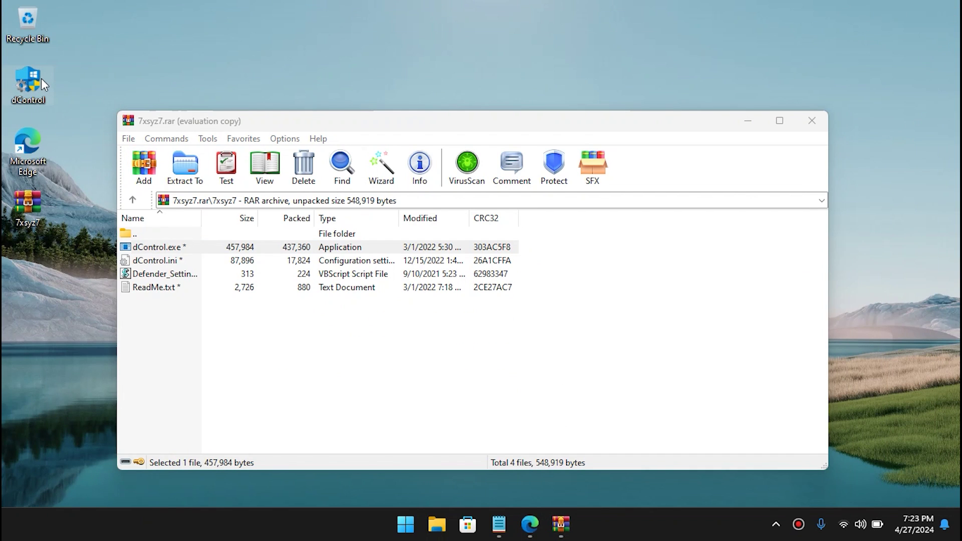
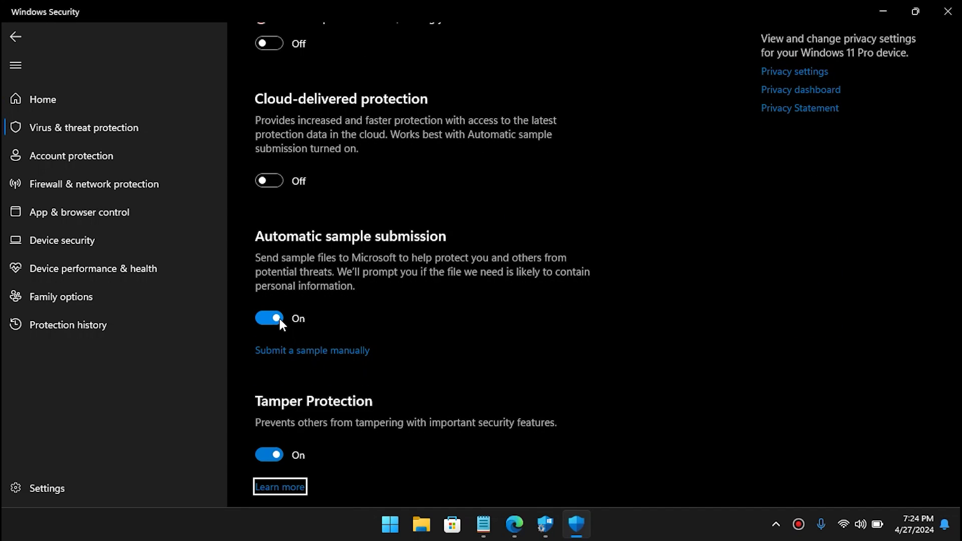
- Switch Automatic sample submission and Tamper Protection to Off in Virus & threat protection settings
left_click(277, 319)
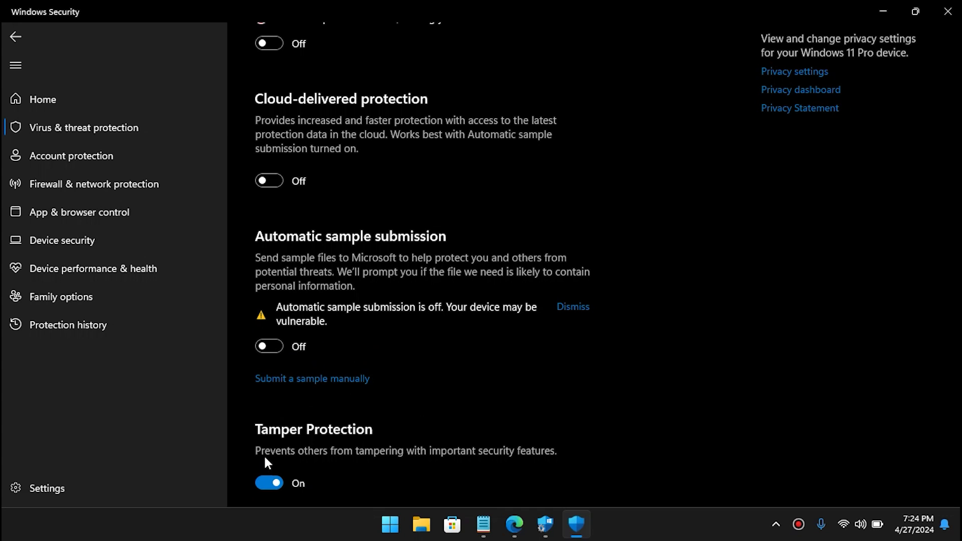
left_click(270, 480)
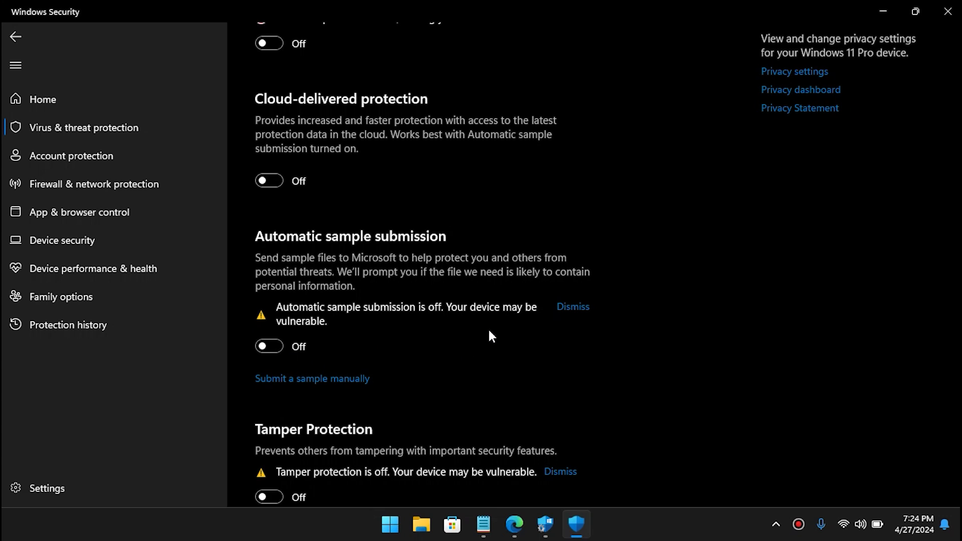
scroll(531, 493, "down", 5)
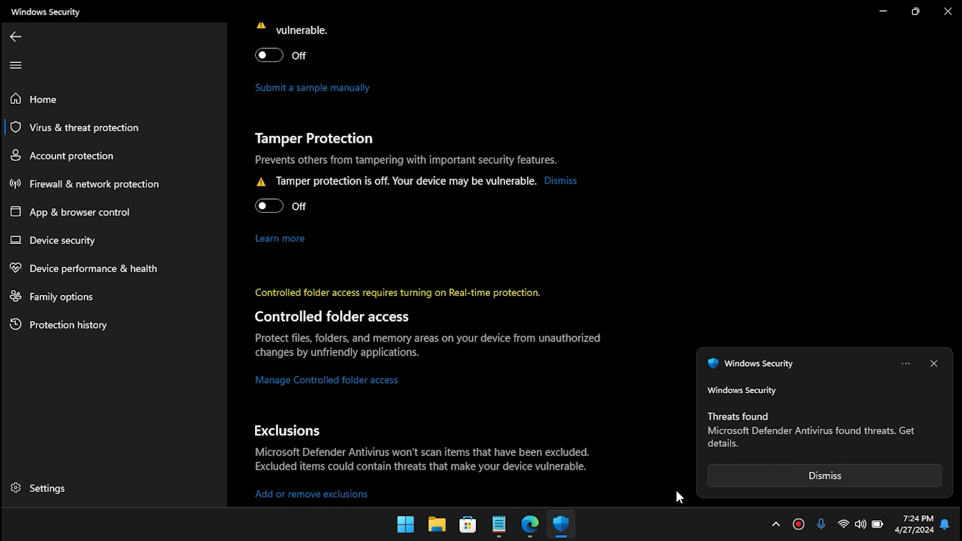
- Go from Home to the Virus & threat protection settings and confirm all protections remain off
scroll(617, 403, "up", 10)
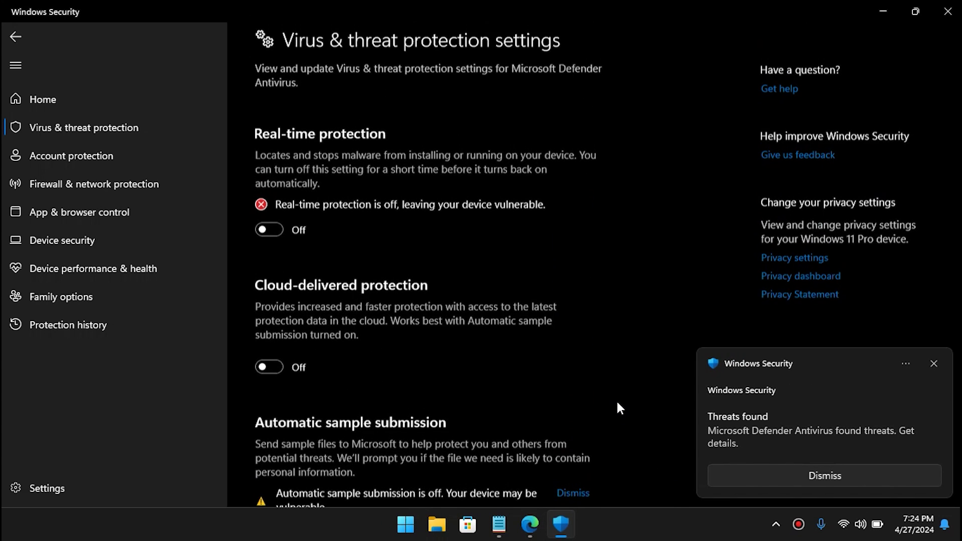
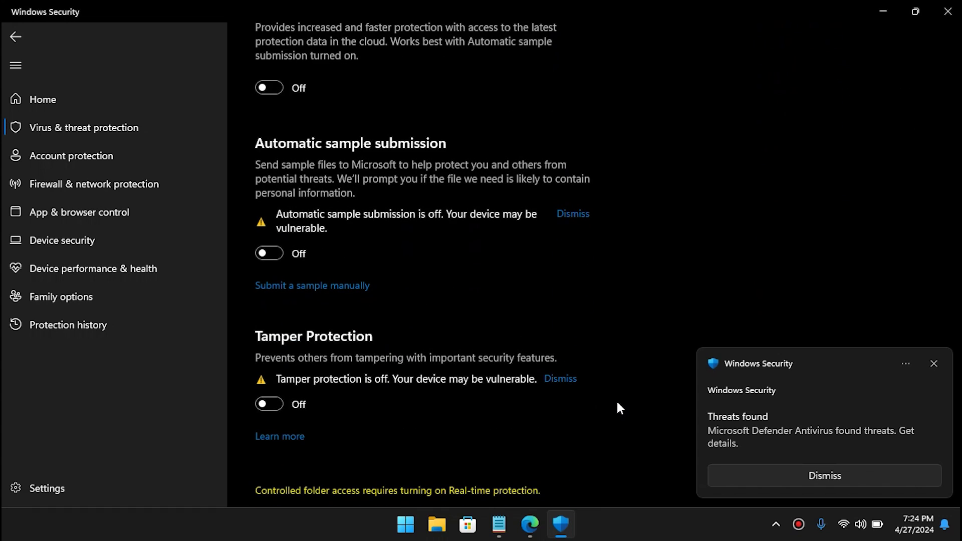
scroll(616, 403, "up", 5)
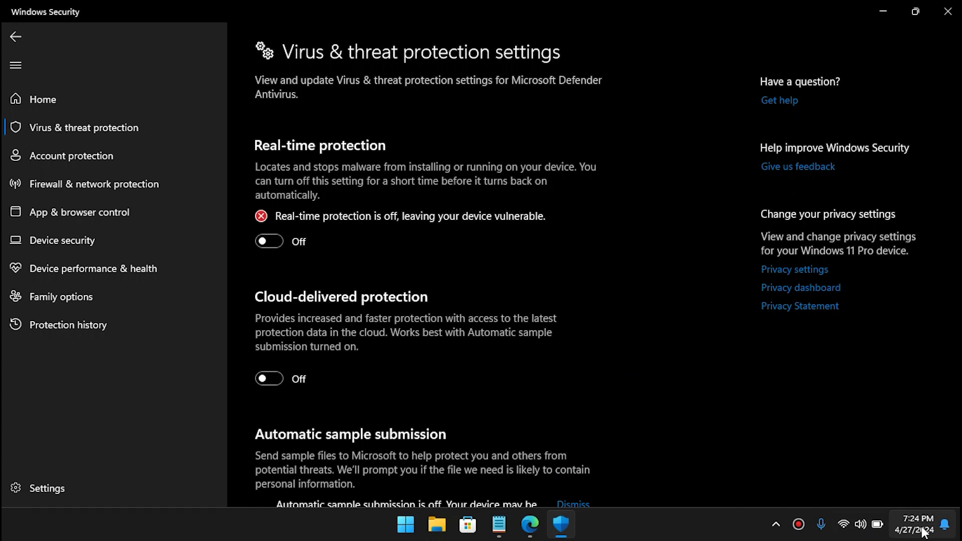
- Go from Home to the Virus & threat protection settings and confirm all protections remain off
left_click(62, 102)
left_click(299, 199)
scroll(457, 303, "down", 3)
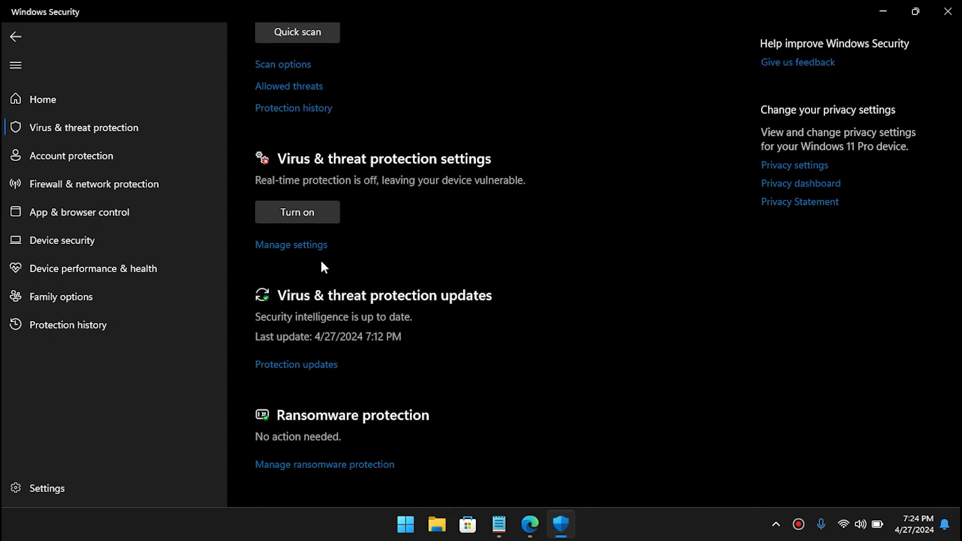
left_click(292, 242)
- Minimize Windows Security, unlock 7xsyz7.rar with the pasted password, and open its 7xsyz7 folder
left_click(883, 11)
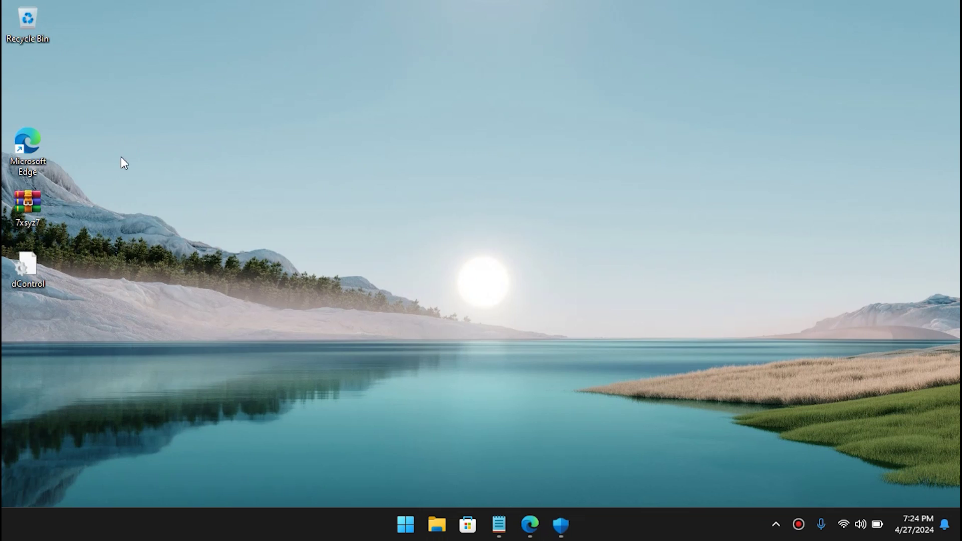
double_click(29, 208)
key("ctrl+v")
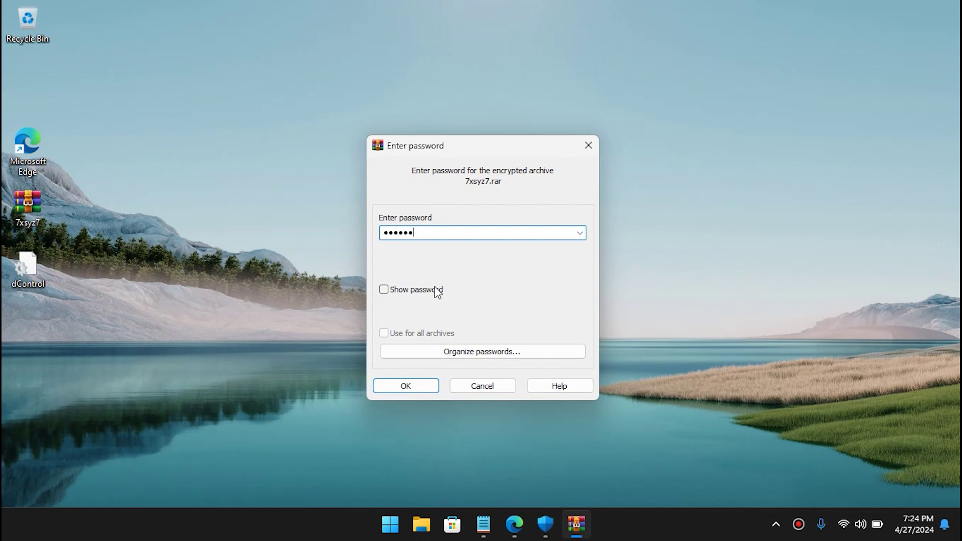
left_click(420, 391)
double_click(166, 248)
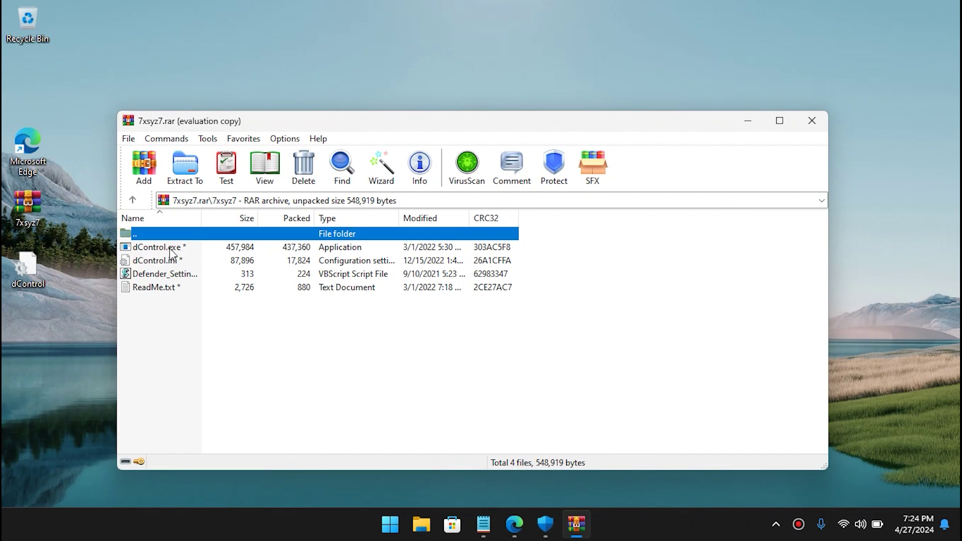
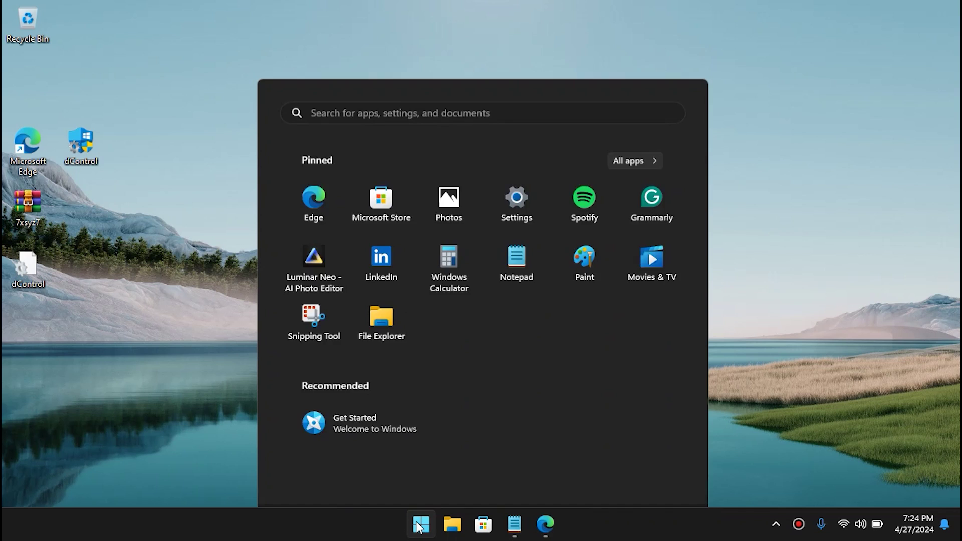
- Search Start for "sec" to show Windows Security, then dismiss Start to the bare desktop
type("sec")
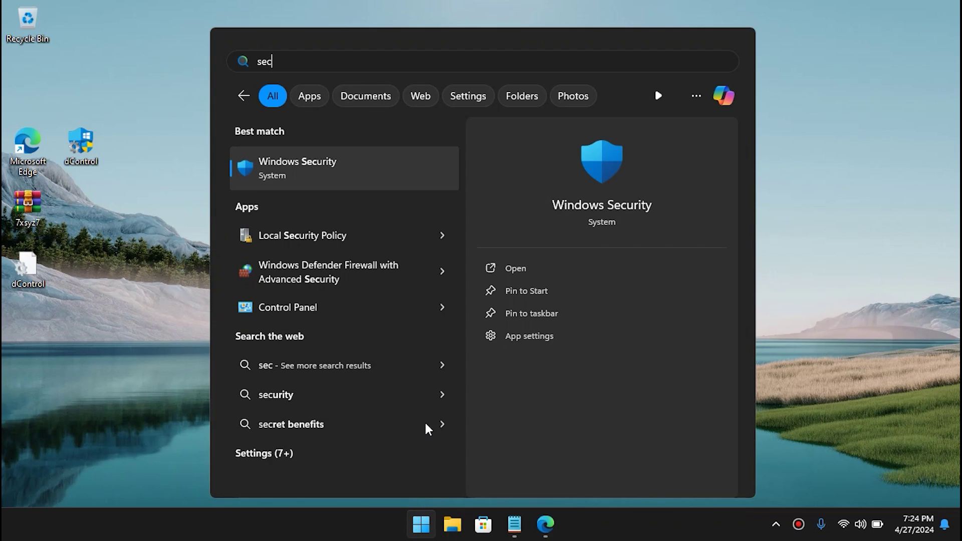
left_click(140, 193)
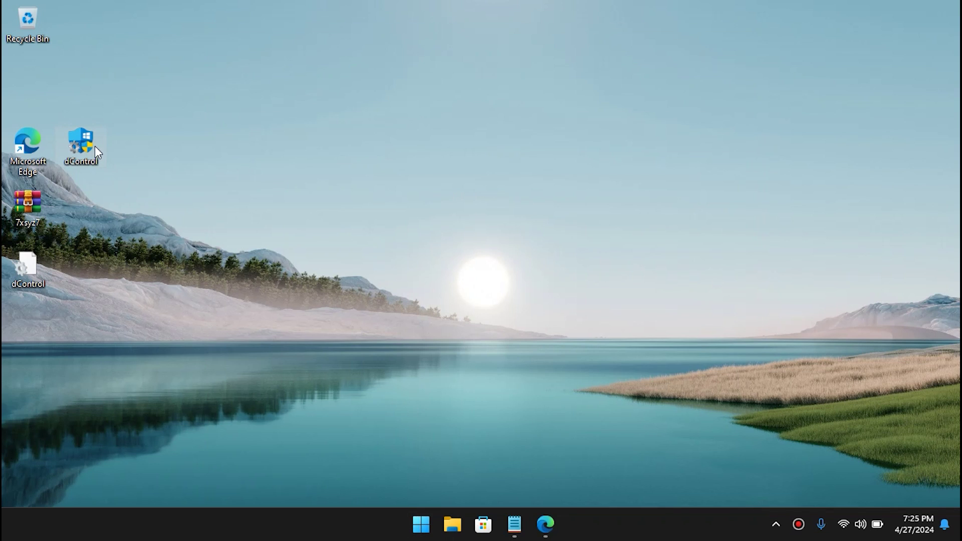
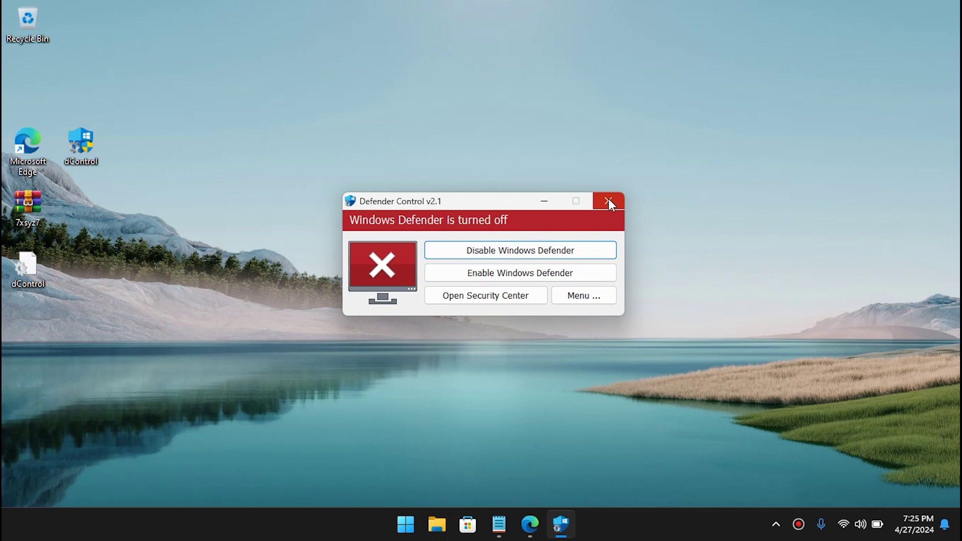
- Close the Defender Control window and launch Task Manager from the taskbar menu
left_click(608, 198)
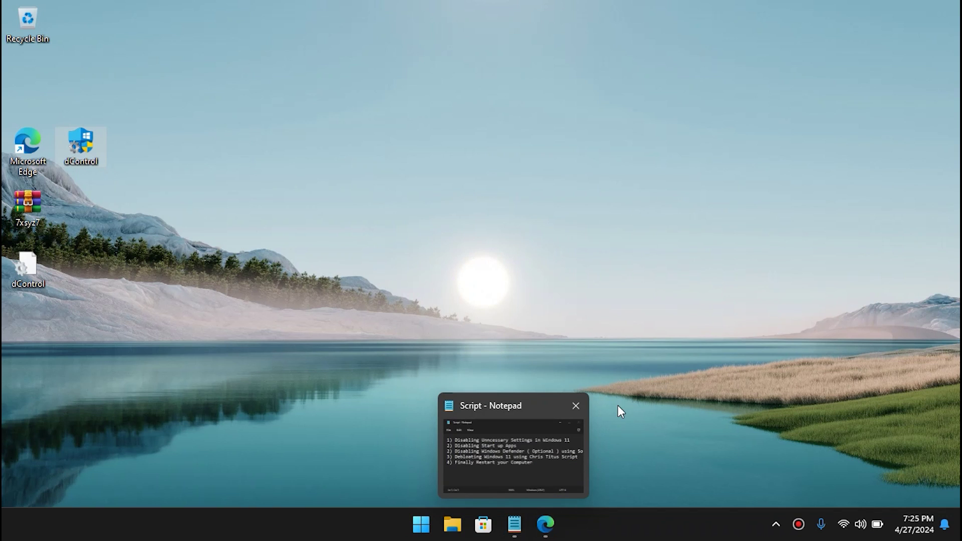
right_click(618, 531)
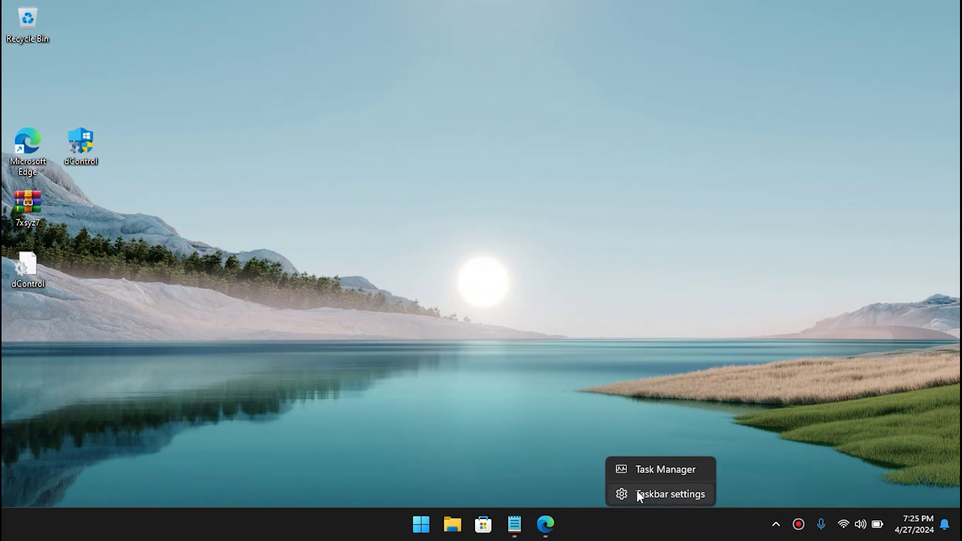
left_click(639, 470)
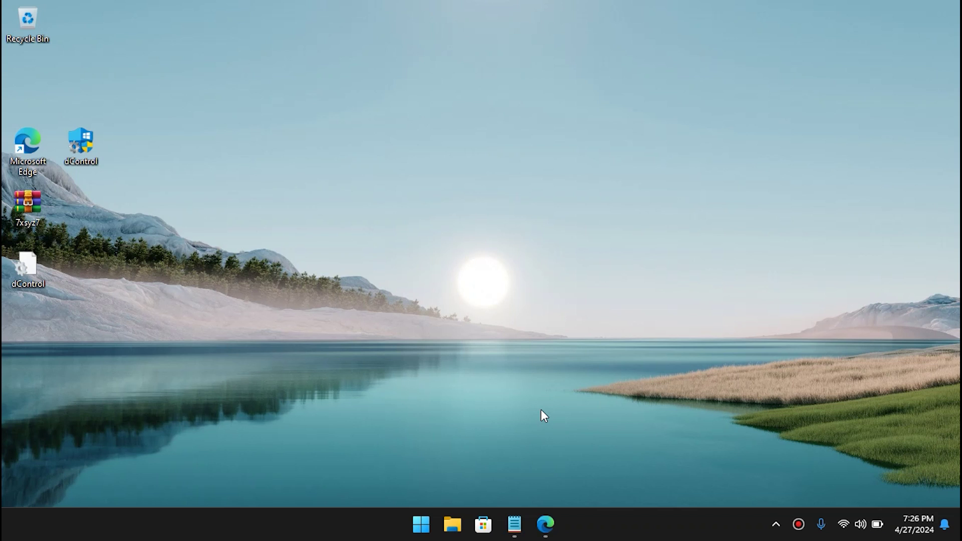
- Return to the Windows Utility Improved page in Edge and copy its irm launch command
left_click(545, 524)
scroll(322, 254, "up", 5)
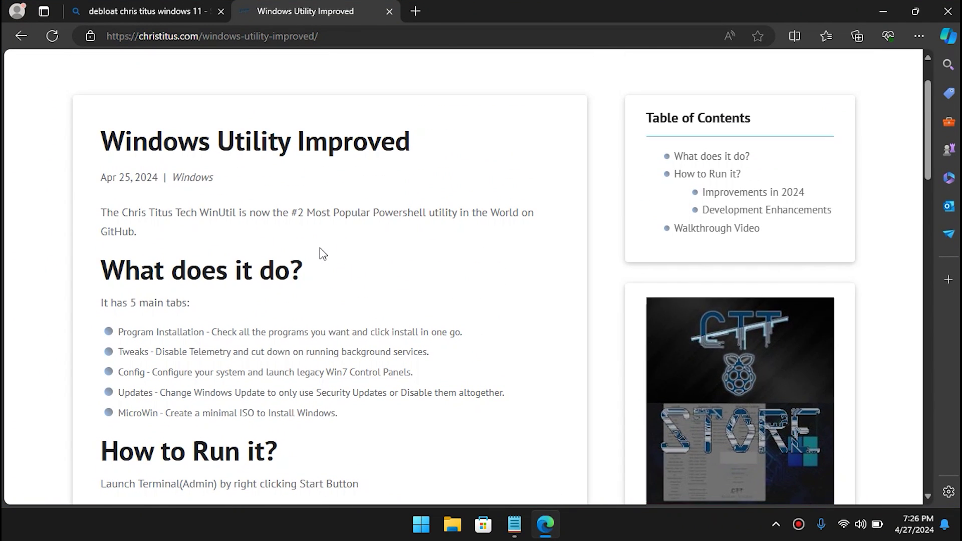
scroll(369, 249, "down", 6)
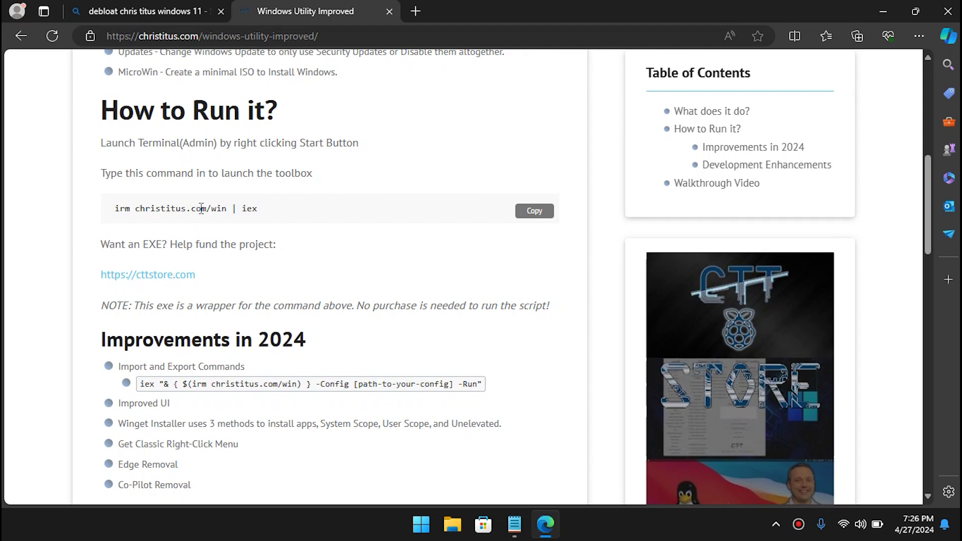
scroll(201, 208, "up", 4)
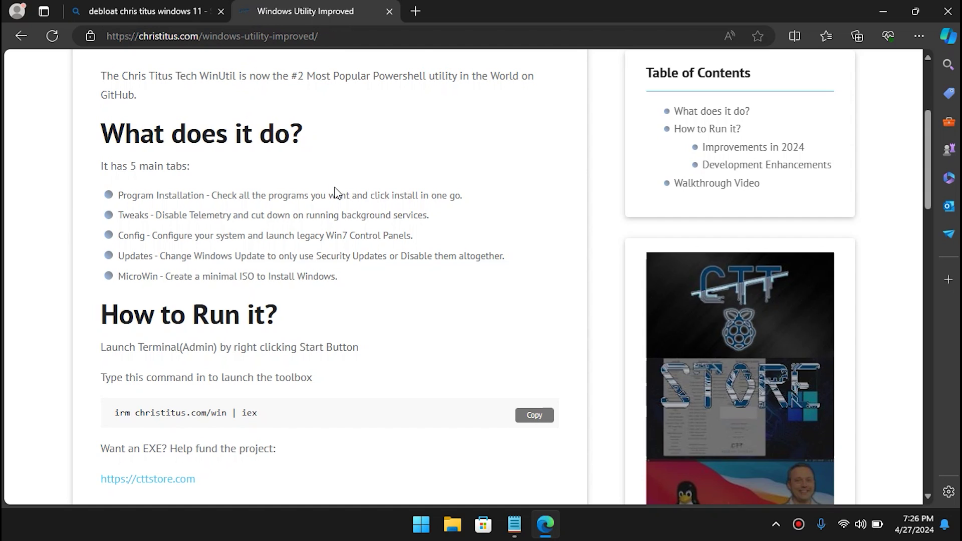
scroll(345, 205, "down", 3)
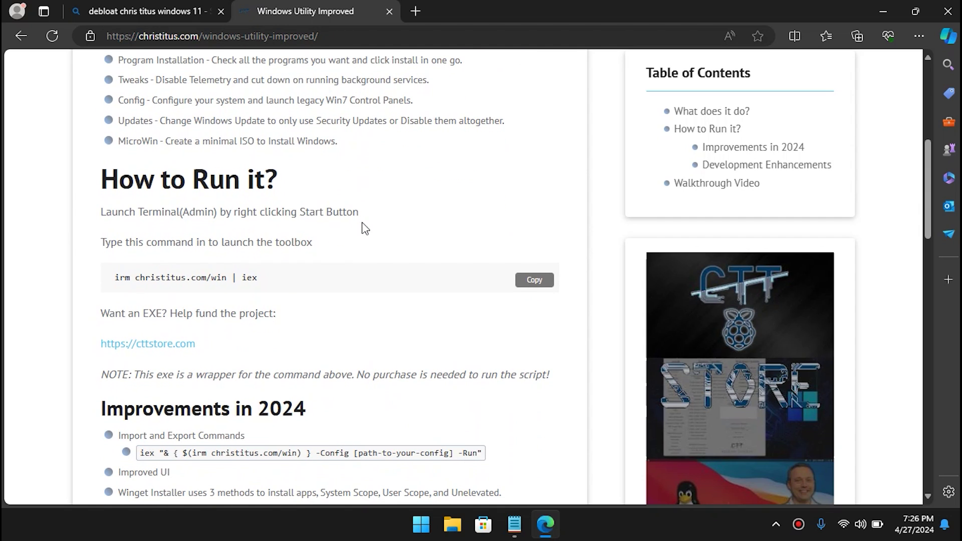
left_click(535, 279)
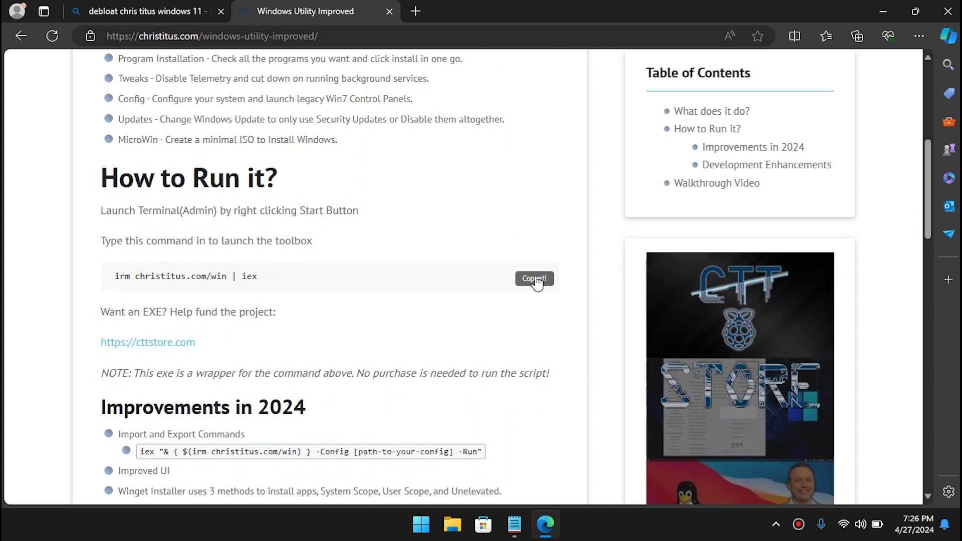
- Open Terminal as administrator and run the pasted 'irm christitus.com/win | iex' command
left_click(423, 524)
type("term")
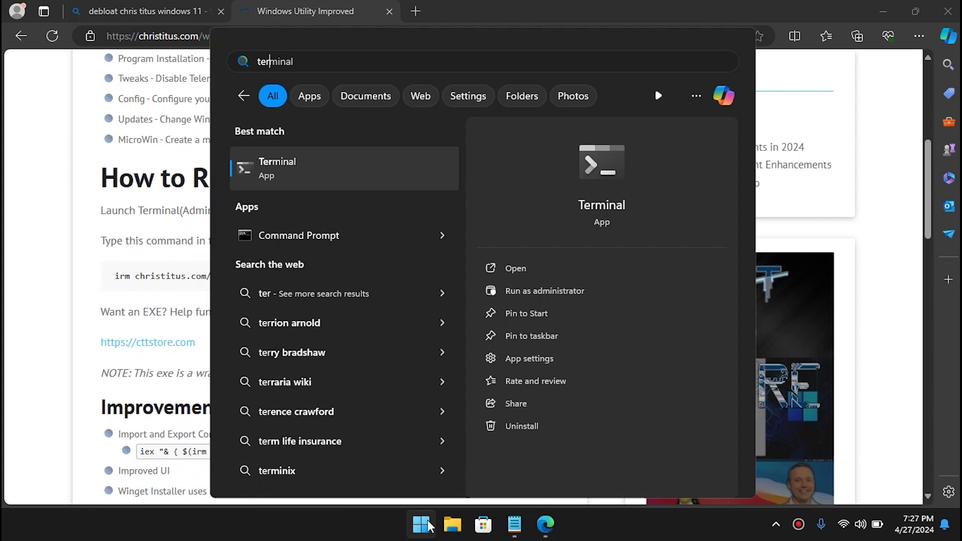
left_click(528, 292)
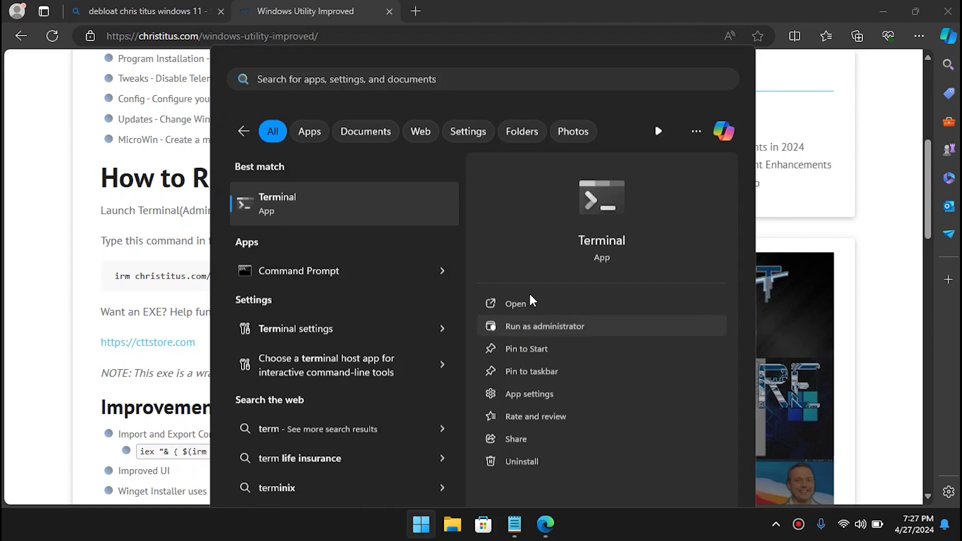
left_click(438, 384)
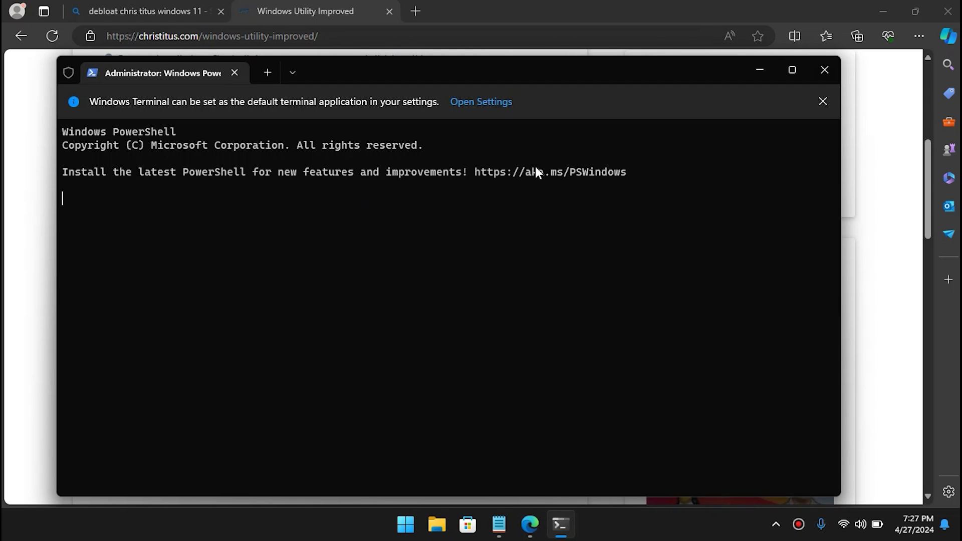
left_click(821, 101)
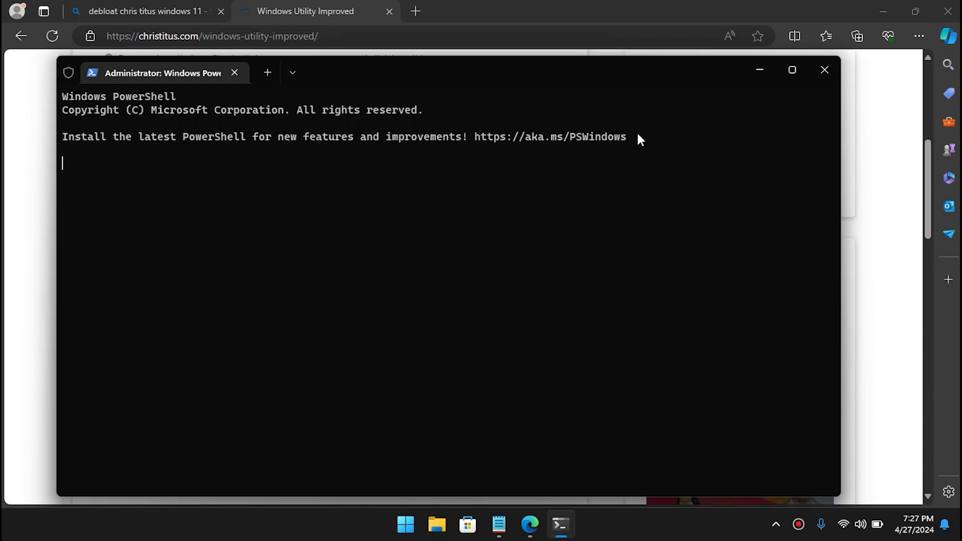
key("ctrl+v")
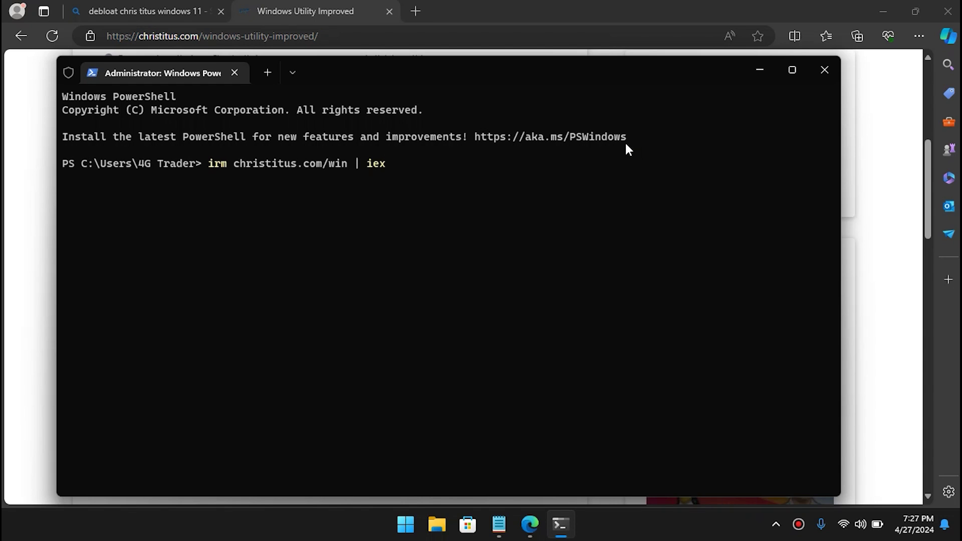
key("Return")
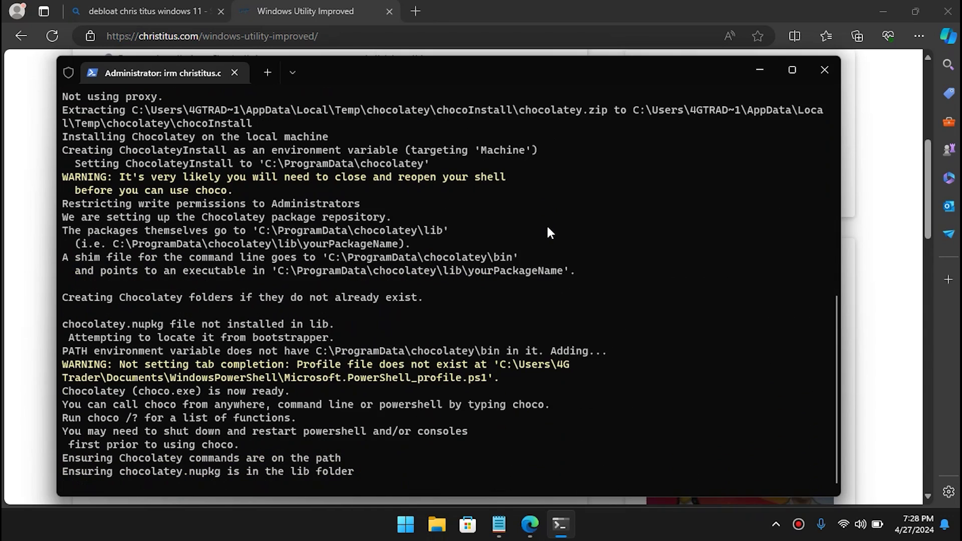
- Bring the WinUtil window into view and pick the Laptop recommended selection on its Tweaks page
left_click(760, 70)
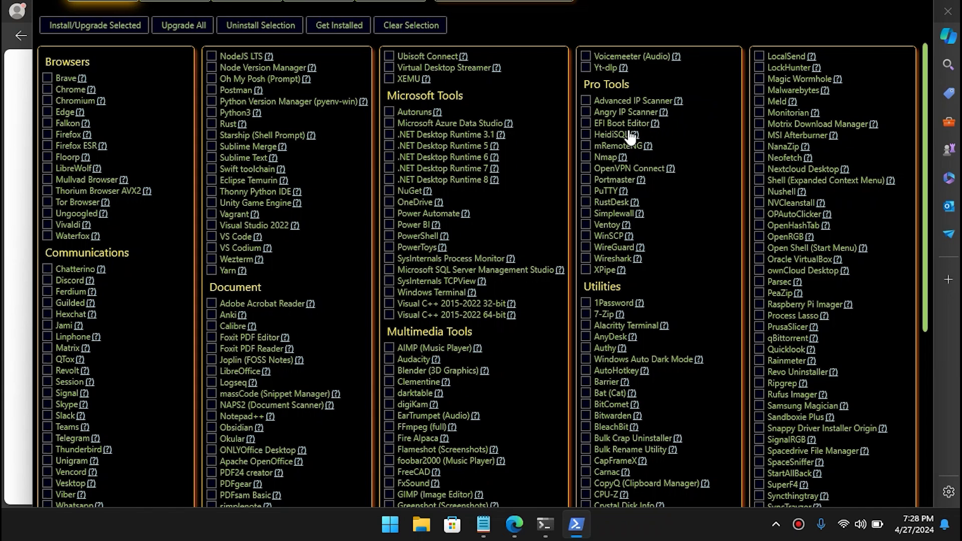
left_click_drag(665, 7, 693, 34)
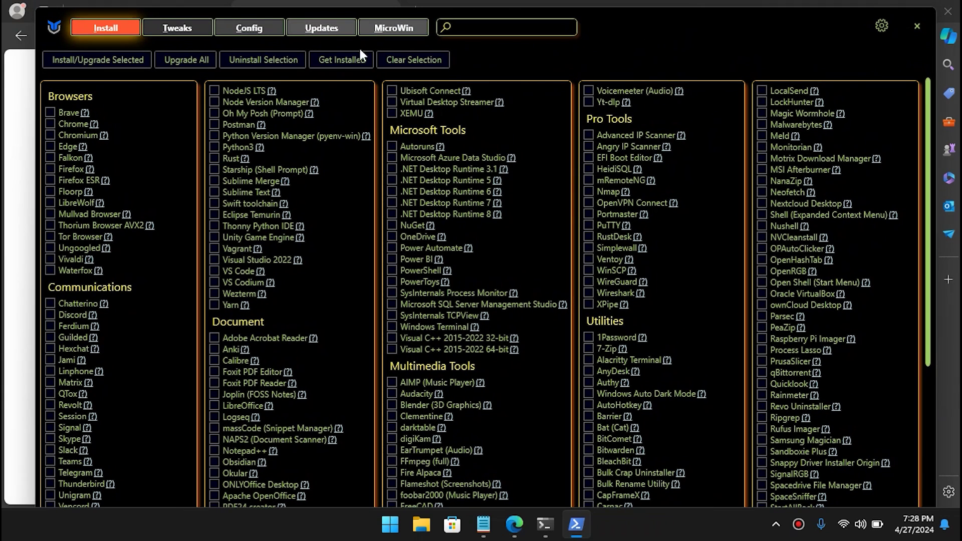
left_click(178, 28)
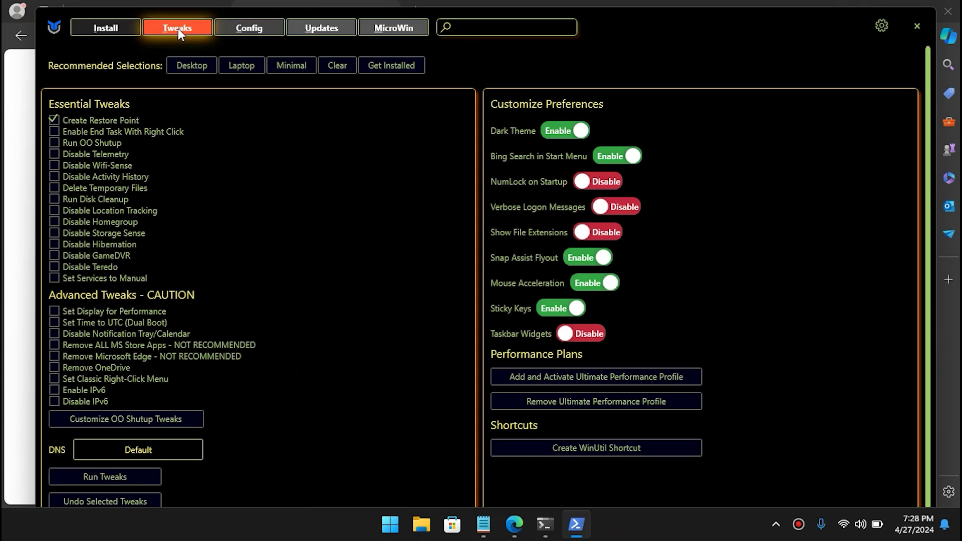
left_click(240, 65)
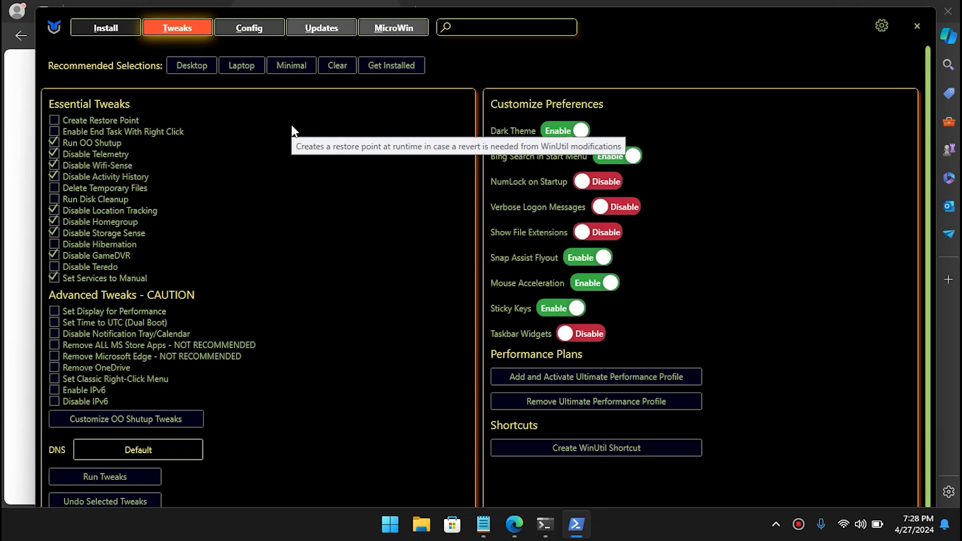
mouse_move(349, 154)
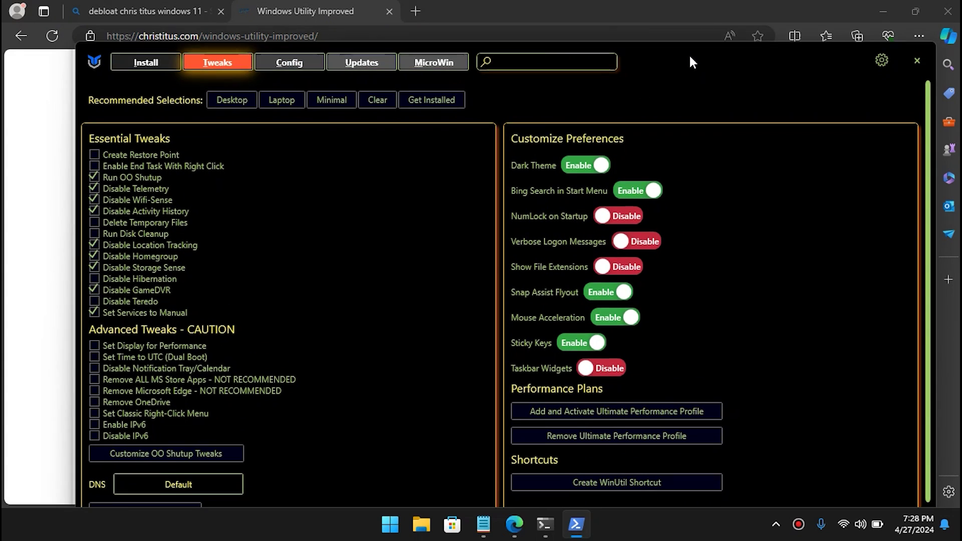
- Let the selected tweaks run until 'Tweaks are Finished', then close the terminal window
left_click_drag(689, 55, 687, 39)
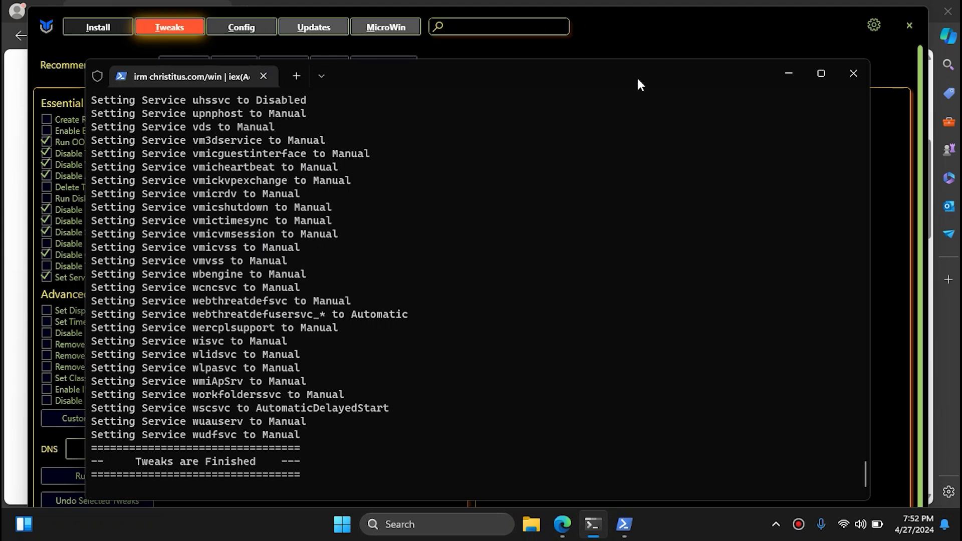
scroll(509, 239, "up", 4)
scroll(510, 242, "down", 4)
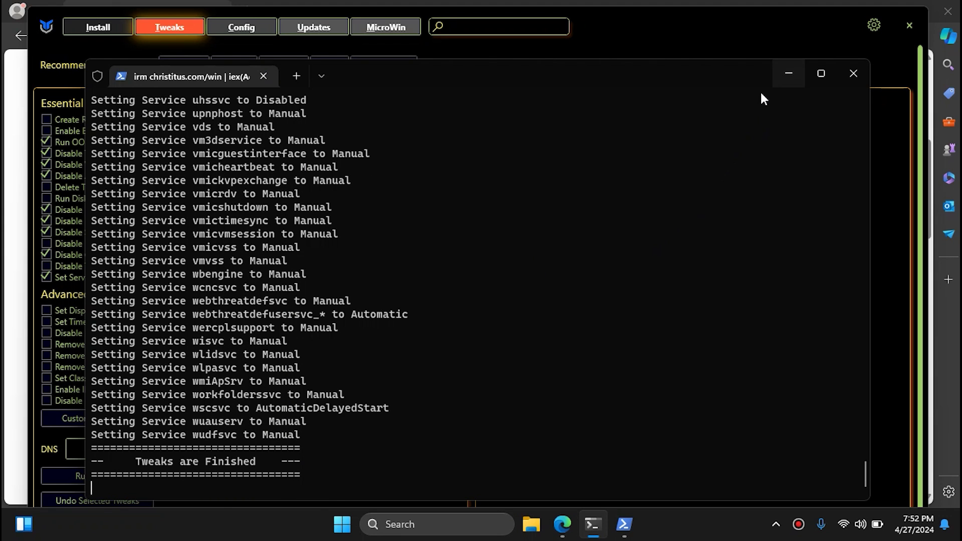
left_click(853, 73)
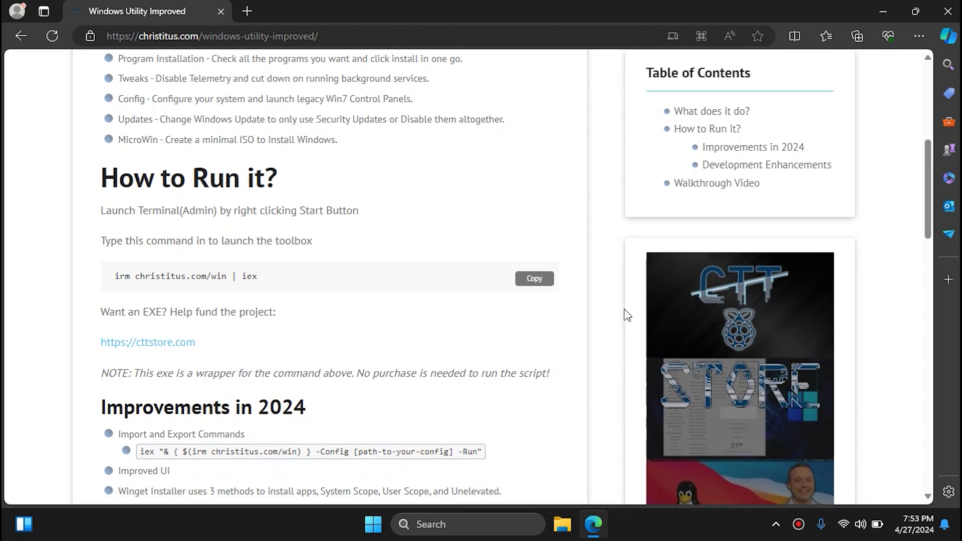
- Minimize Edge with Win+D and choose Restart from the Start menu power options
key("super+d")
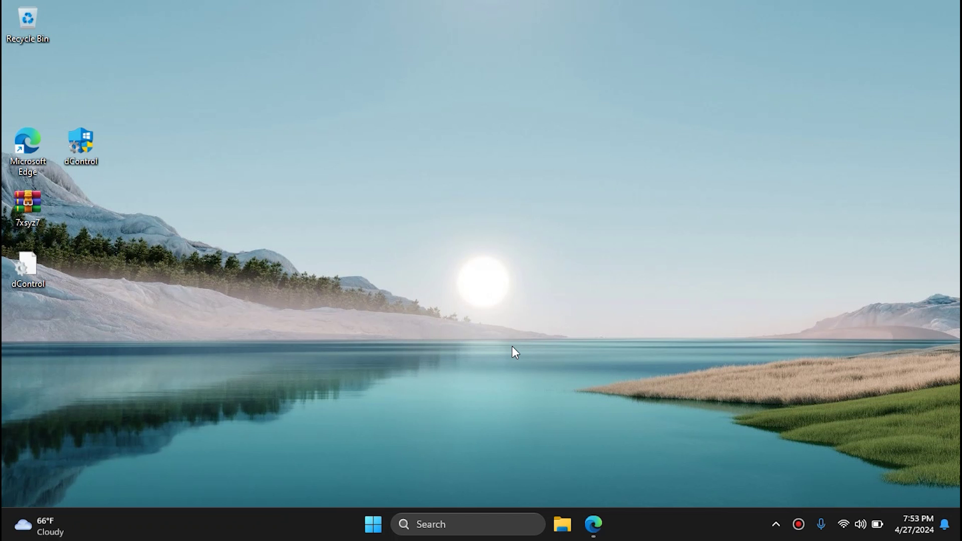
left_click(373, 523)
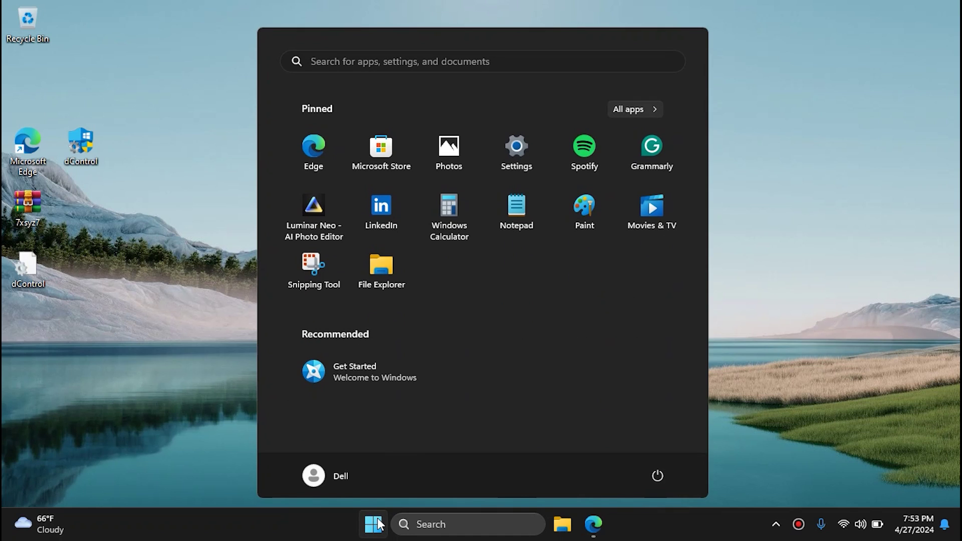
left_click(659, 477)
left_click(658, 445)
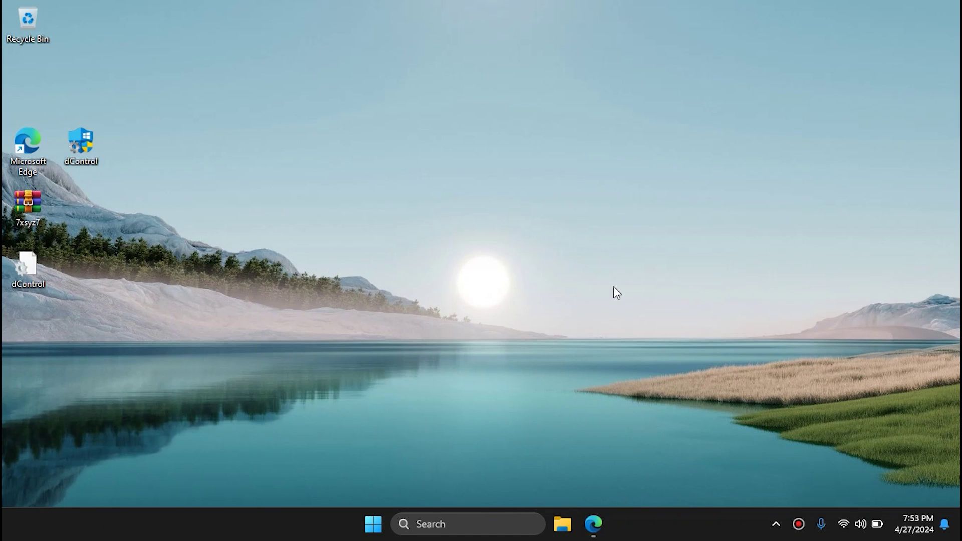